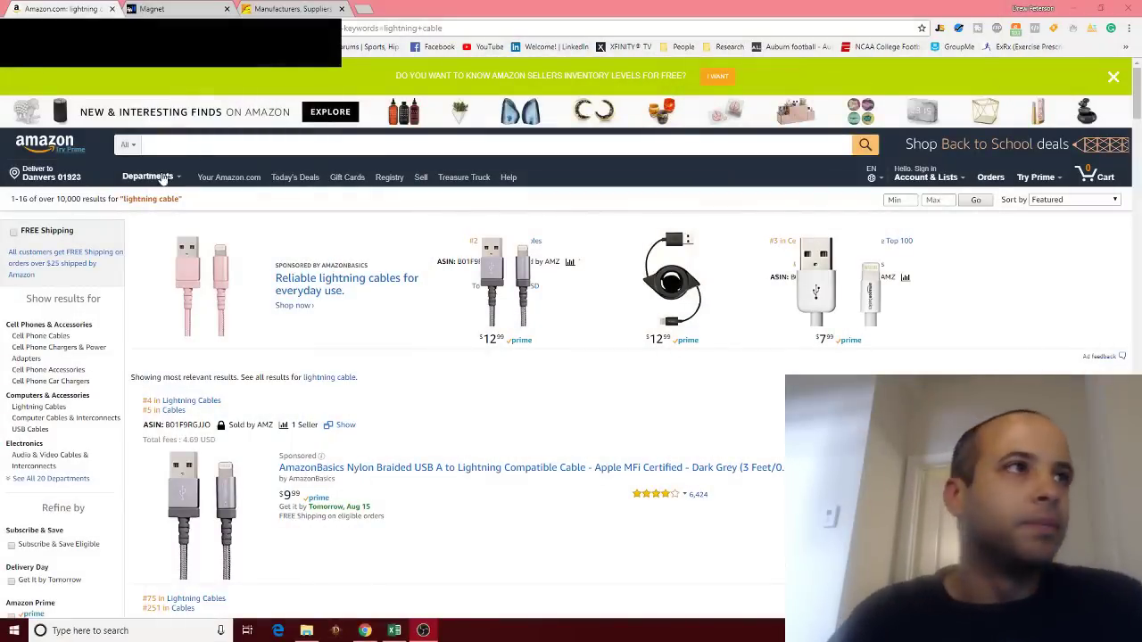
Search Amazon for 'lightning cable', browse the results, and bring up the Helium 10 tool list.
click(222, 147)
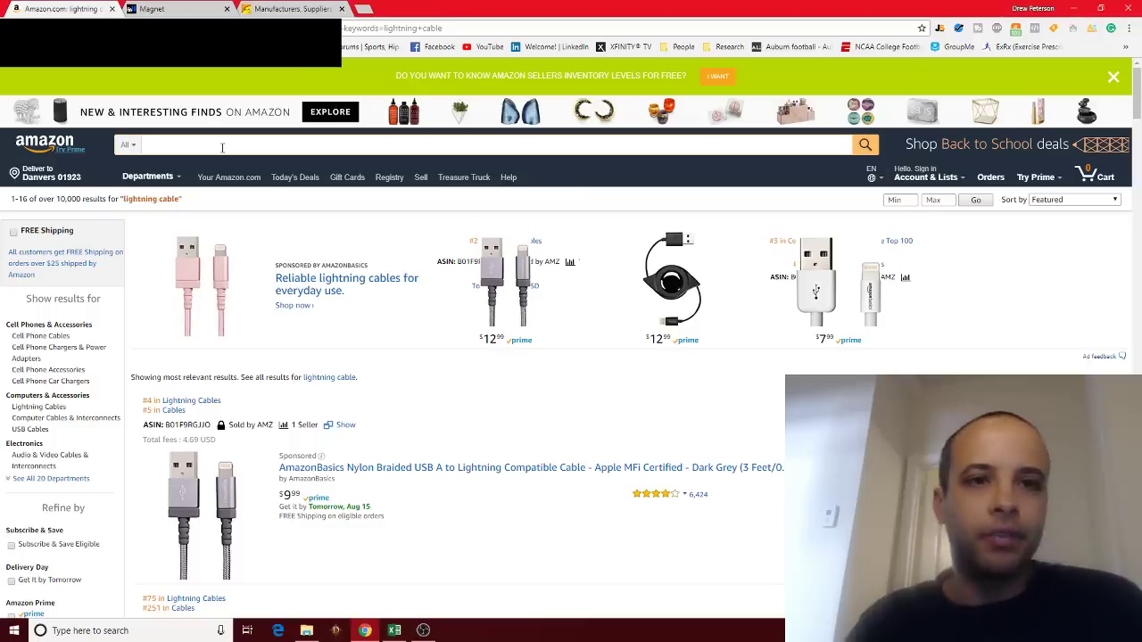
text(l)
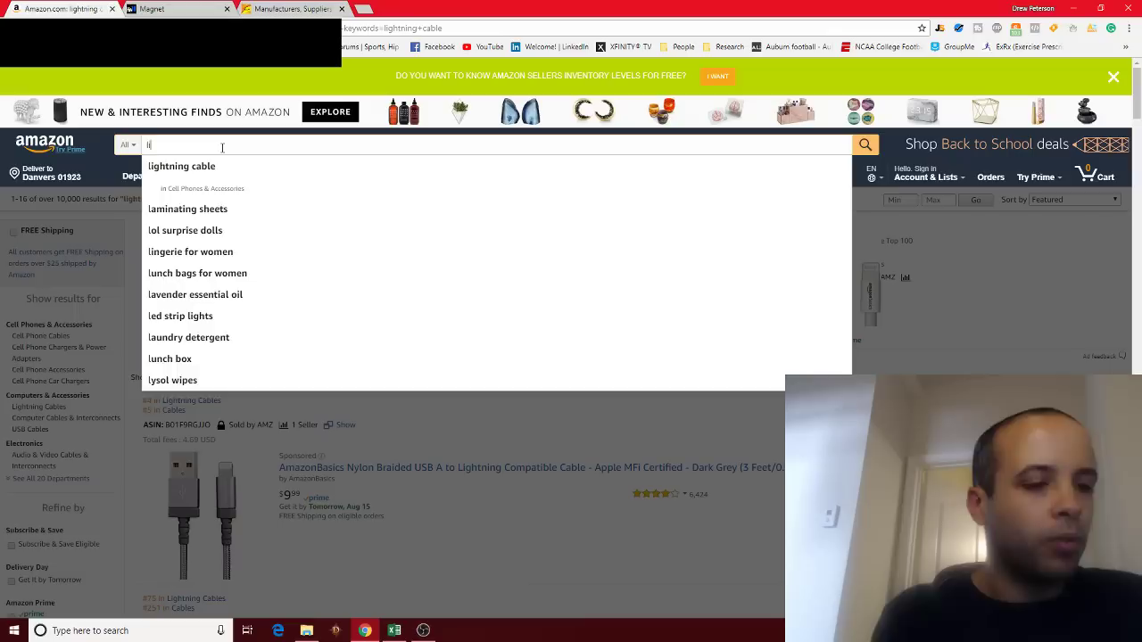
text(ightning cable)
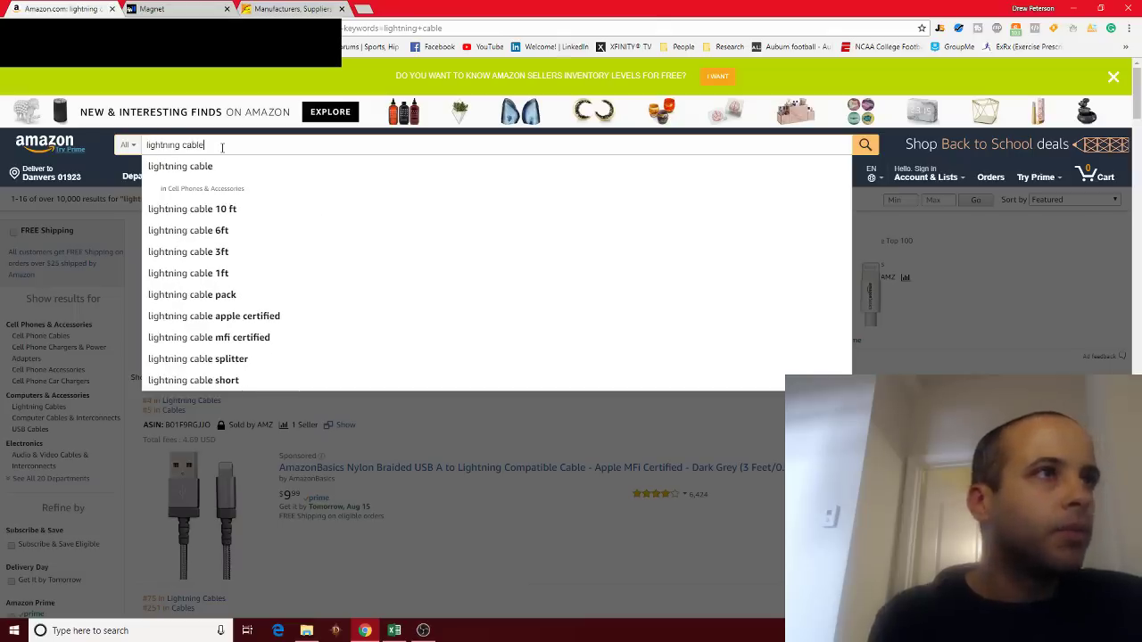
key(Return)
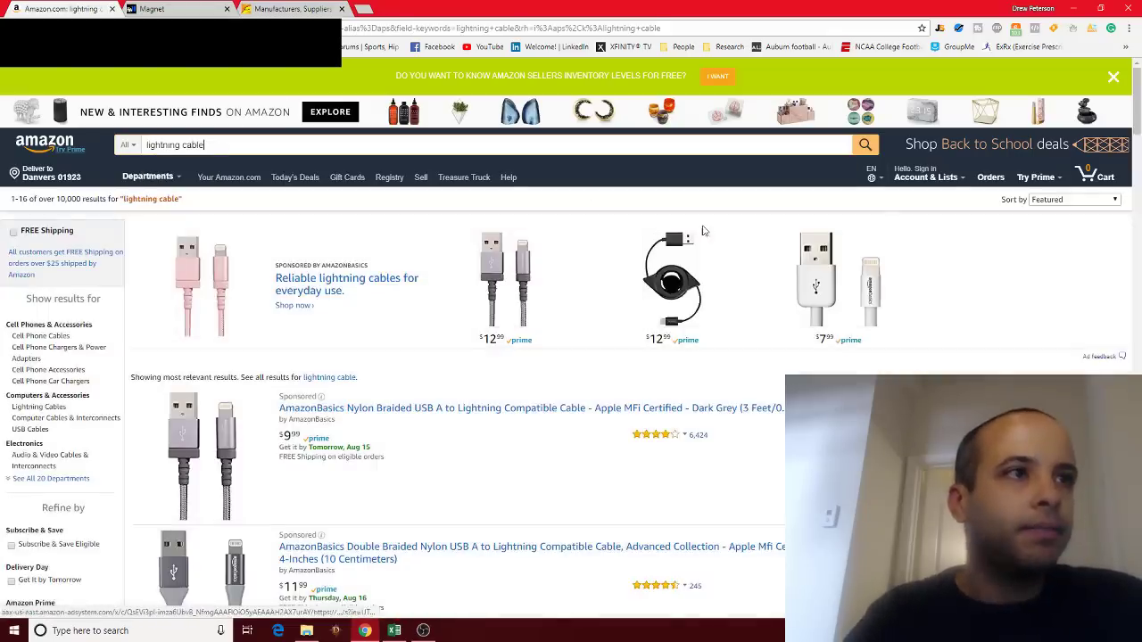
scroll(844, 284, down, 2)
scroll(936, 247, down, 2)
scroll(935, 247, down, 2)
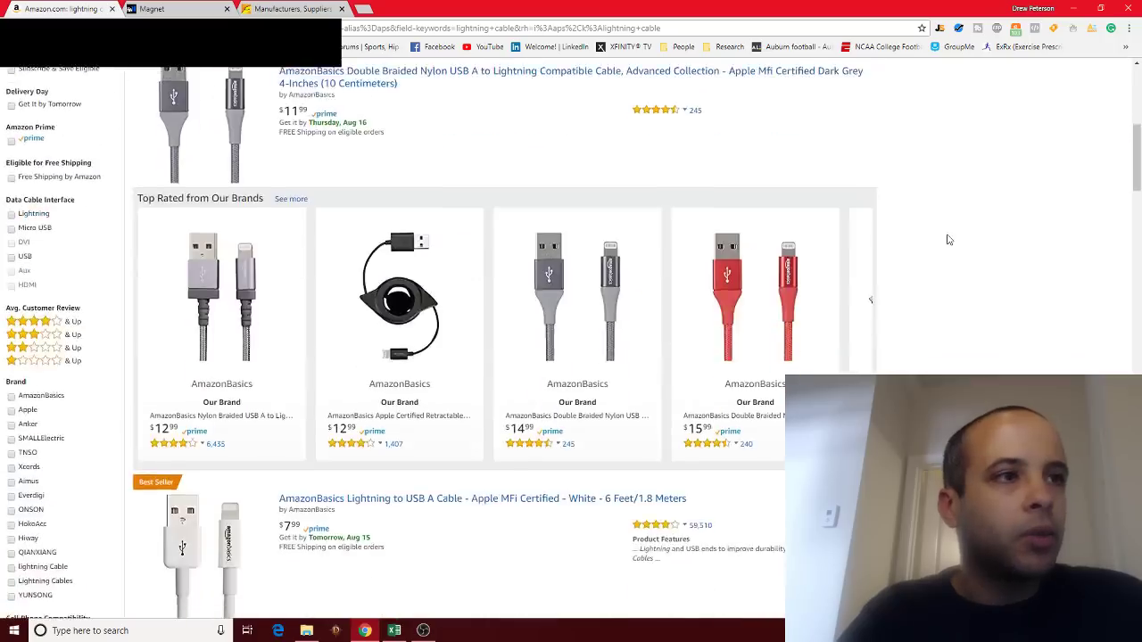
scroll(950, 239, down, 2)
scroll(950, 239, up, 6)
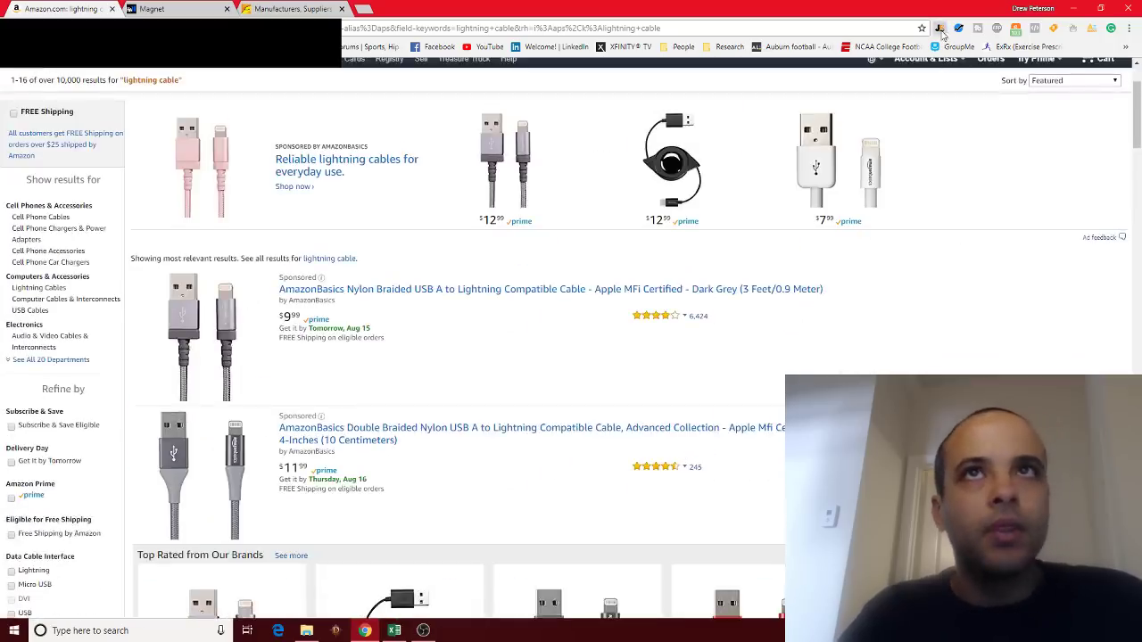
click(958, 28)
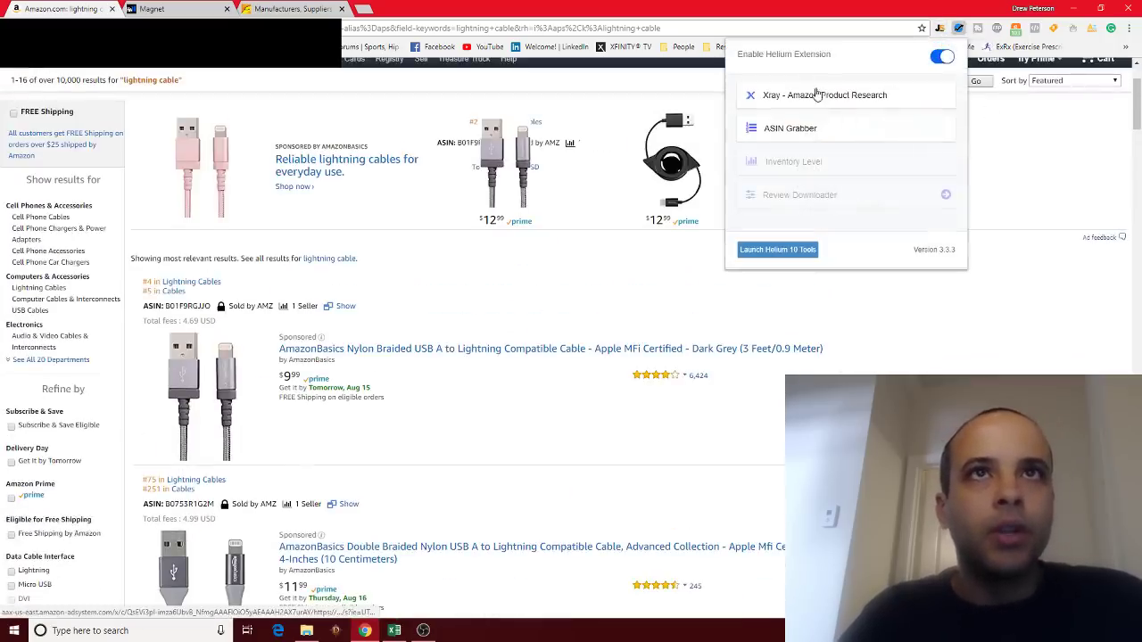
Run Xray on the lightning cable results, sort products by revenue, then bring up Jungle Scout's analysis.
click(862, 96)
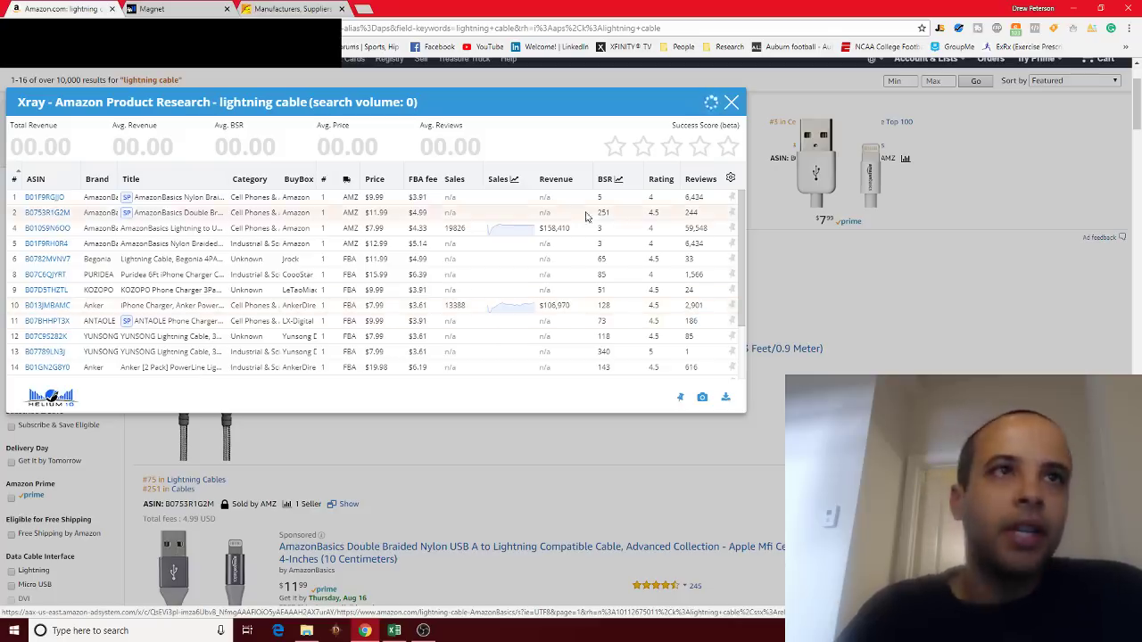
click(552, 179)
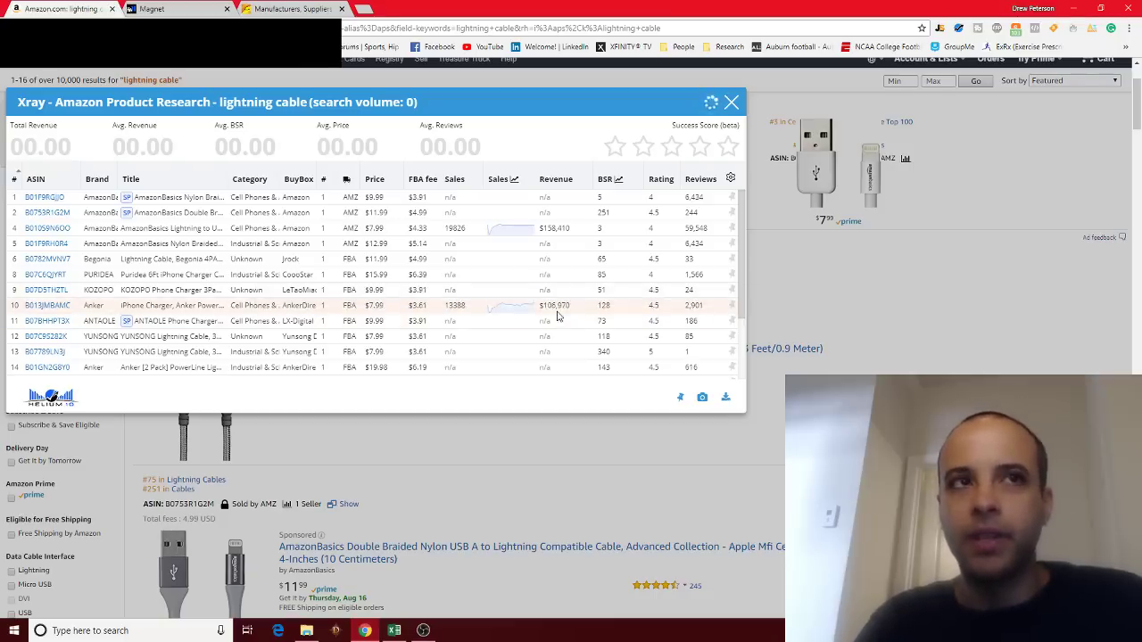
click(940, 29)
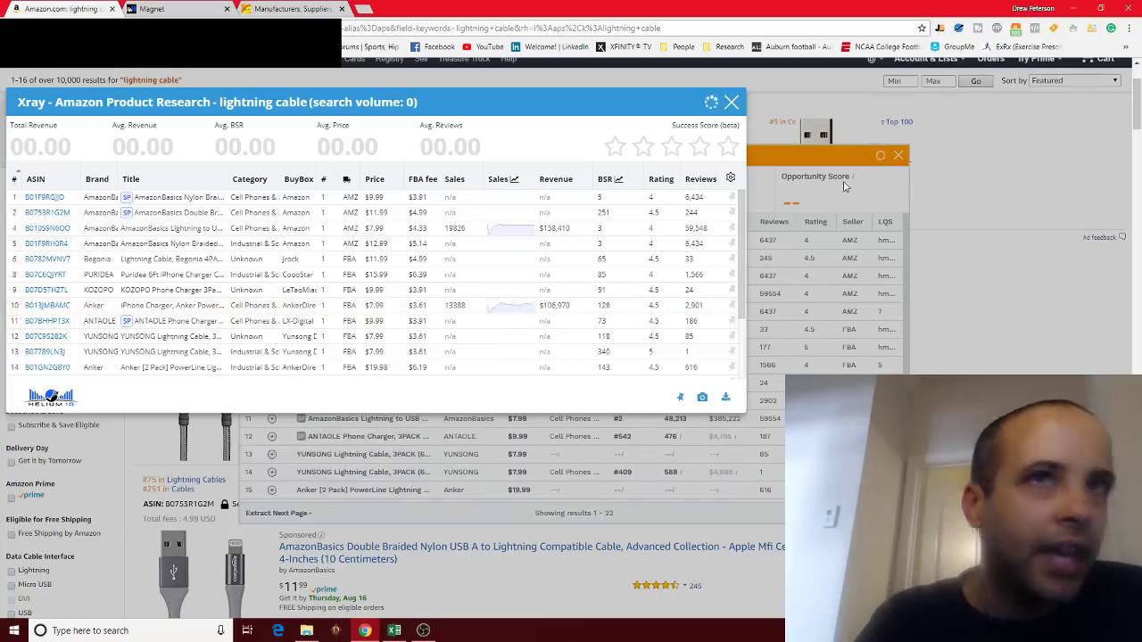
Close Xray, review Jungle Scout's lightning cable estimates (9,856 average monthly sales), then close its panel.
click(732, 103)
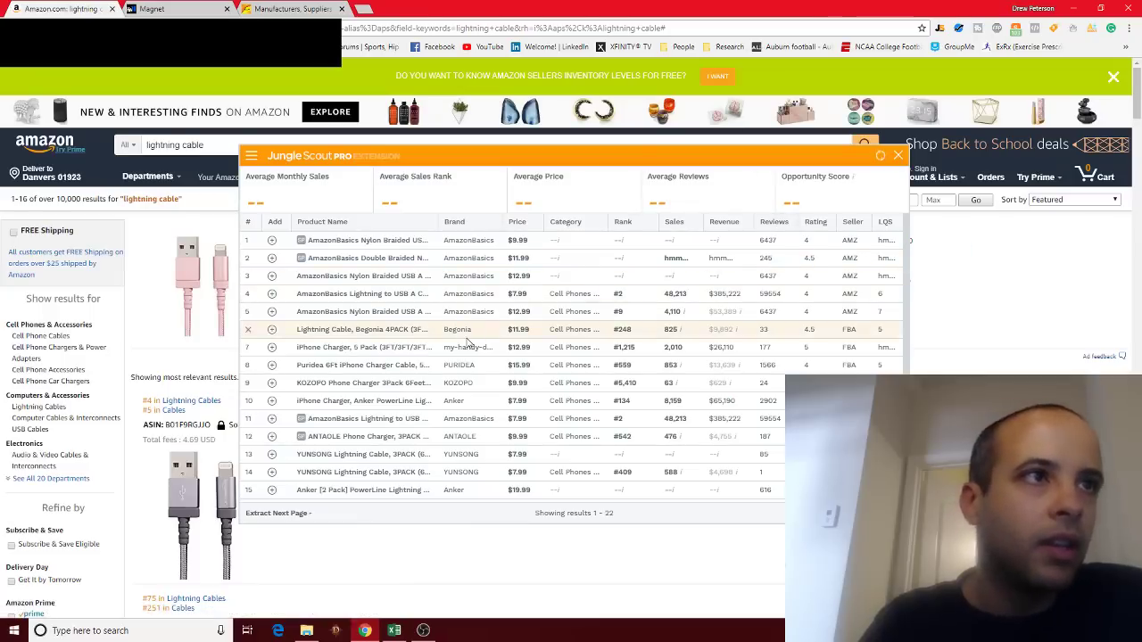
scroll(441, 369, down, 1)
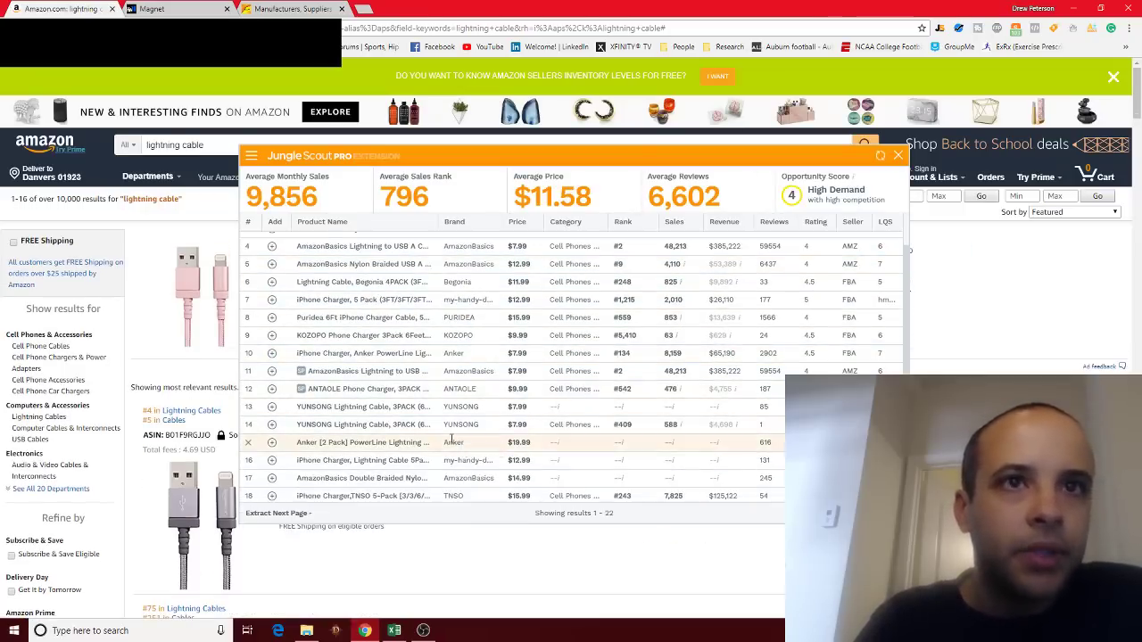
scroll(449, 437, down, 1)
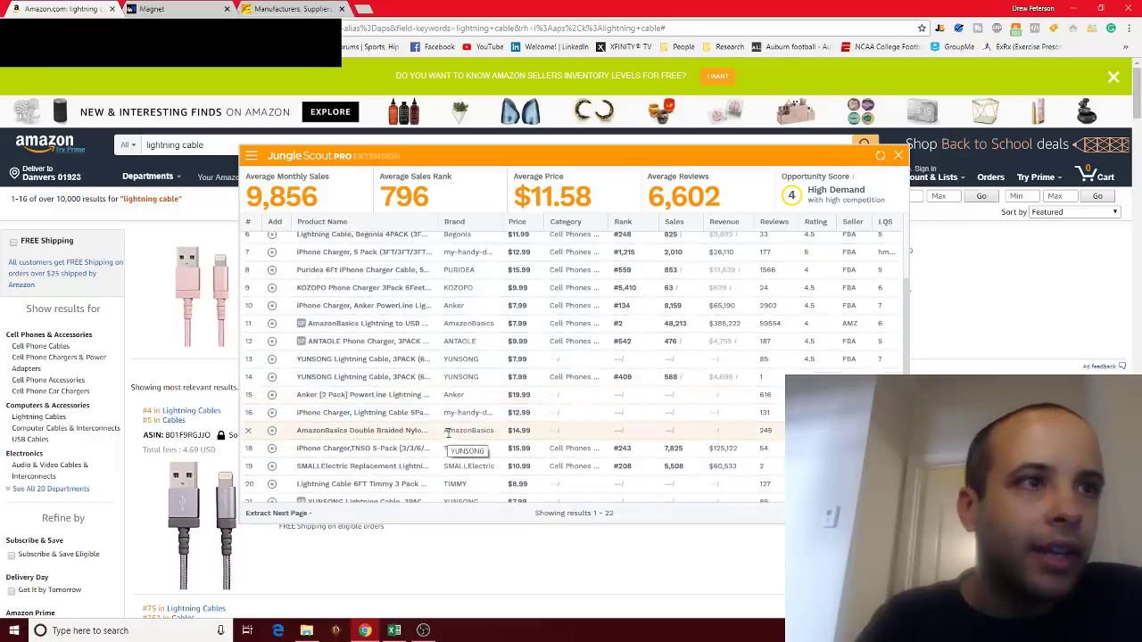
scroll(517, 388, up, 1)
scroll(526, 394, up, 1)
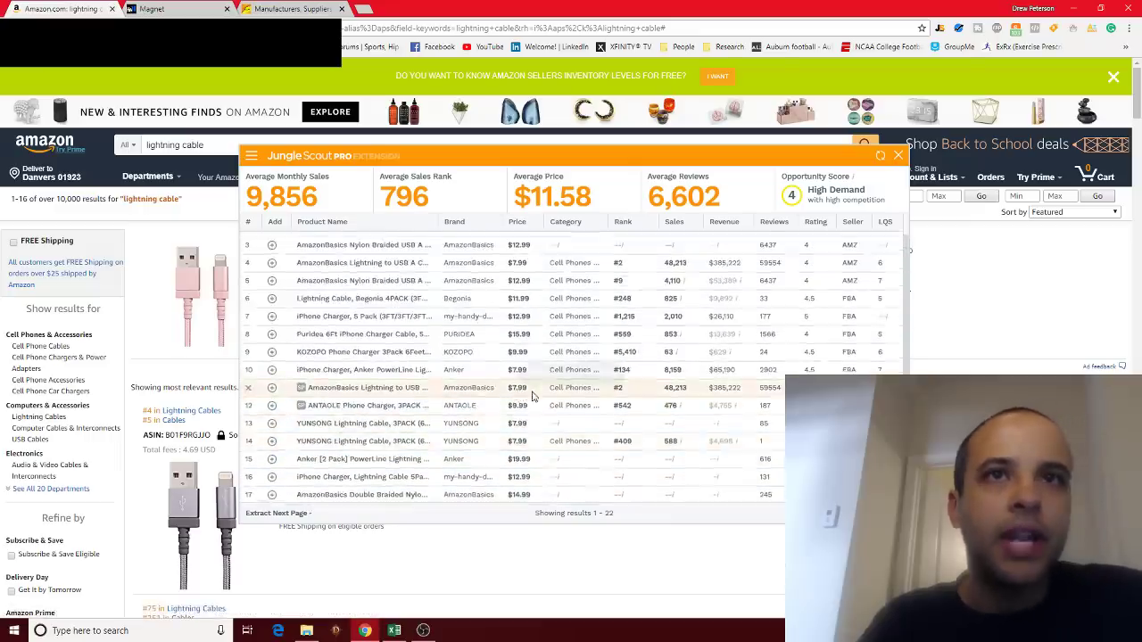
scroll(533, 399, up, 1)
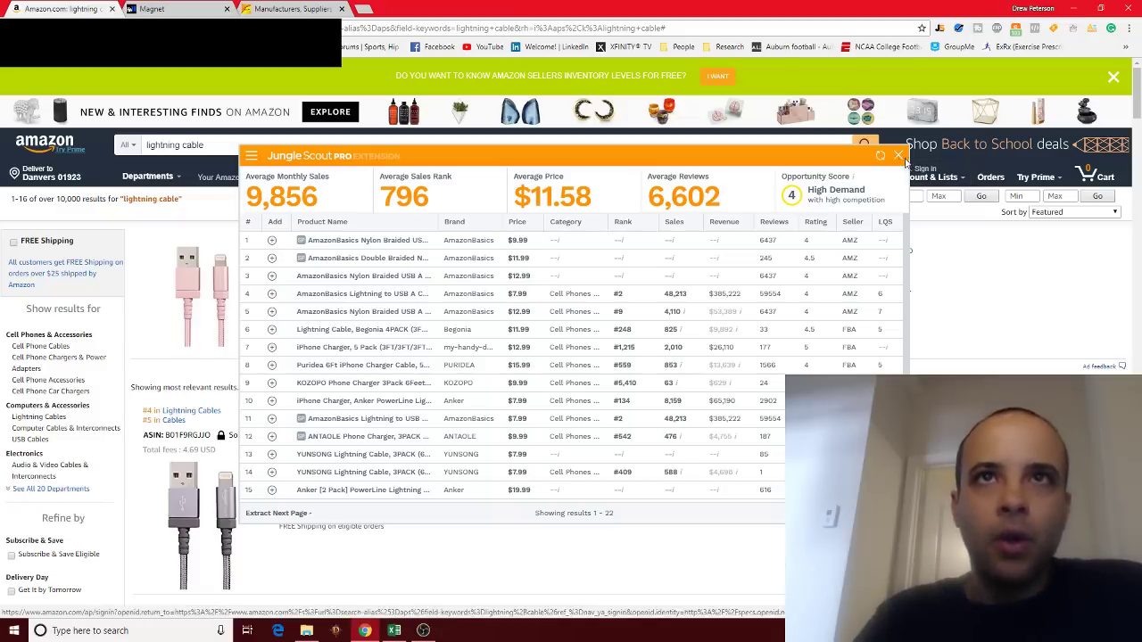
click(899, 155)
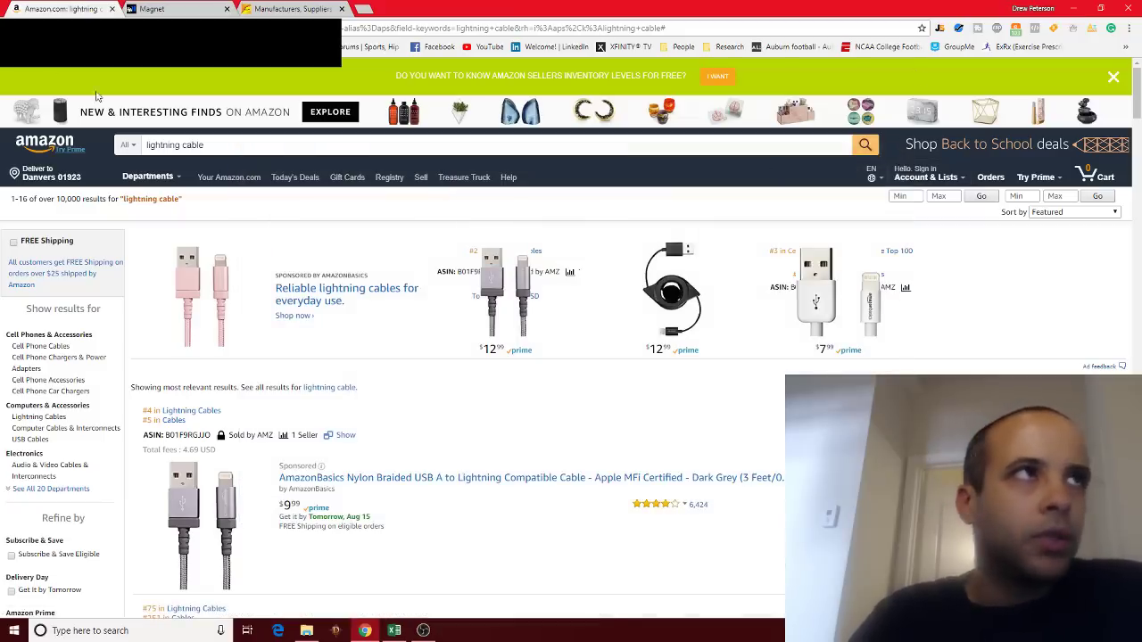
Switch to Magnet and enter 'lightning cable' as the seed keyword.
click(179, 7)
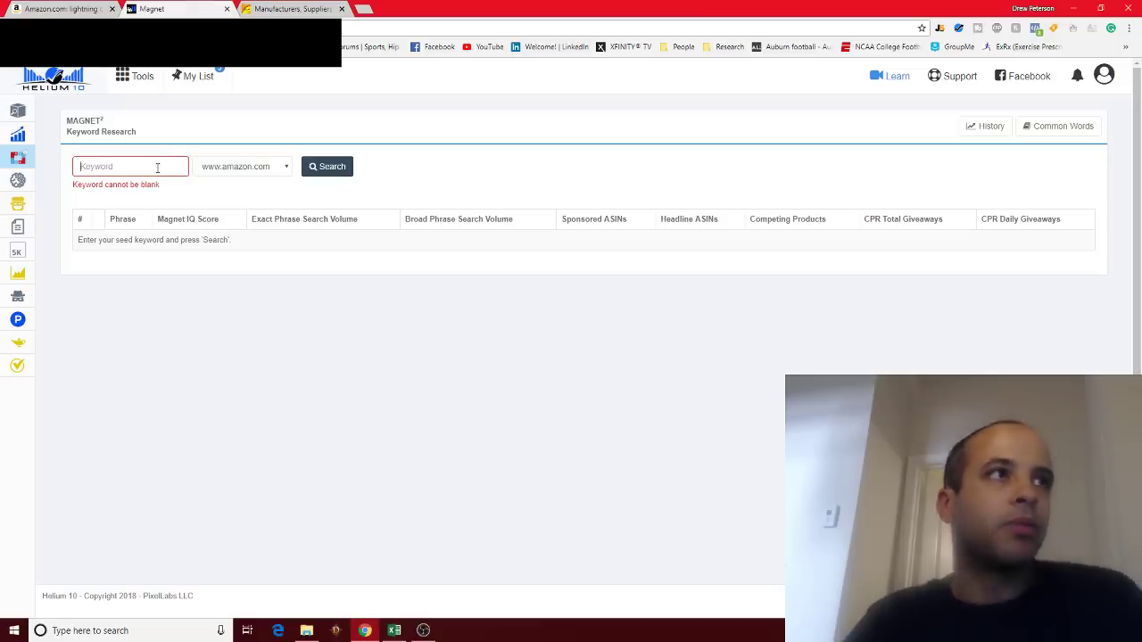
text(lightning cable)
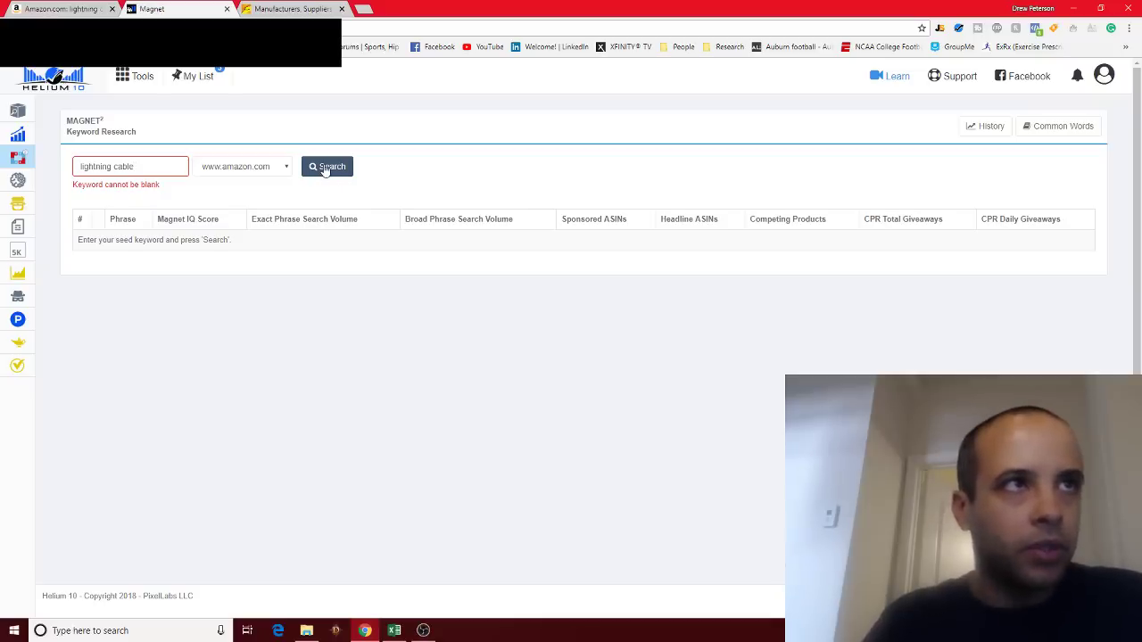
Search Magnet for 'lightning cable' and browse its 3,262 related keywords, leaving sorting unchanged.
click(325, 167)
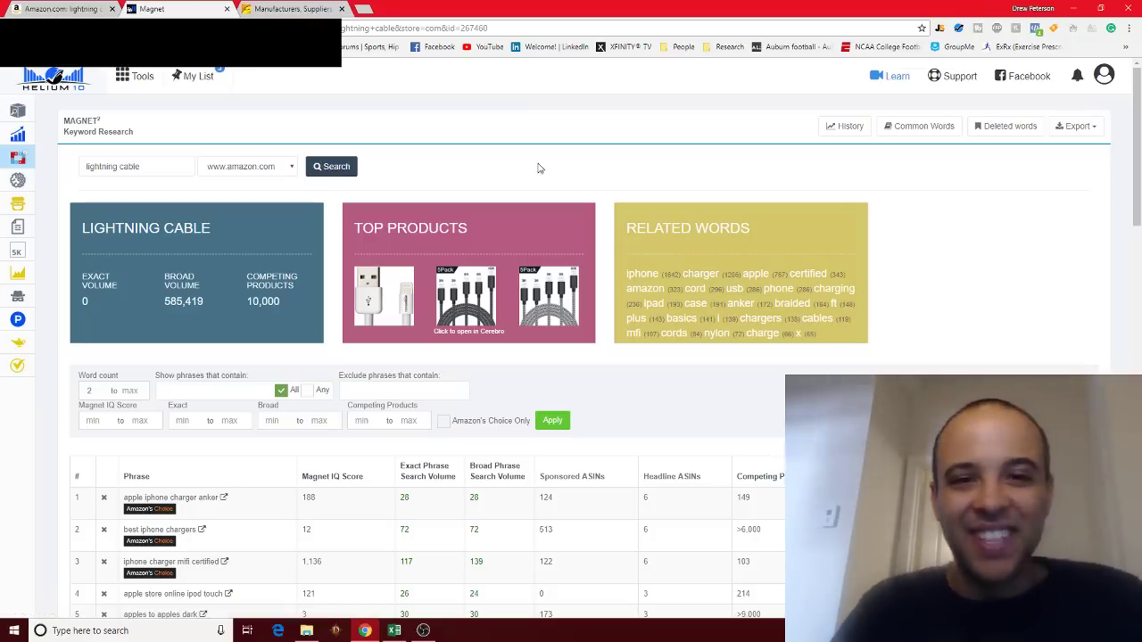
scroll(537, 168, down, 3)
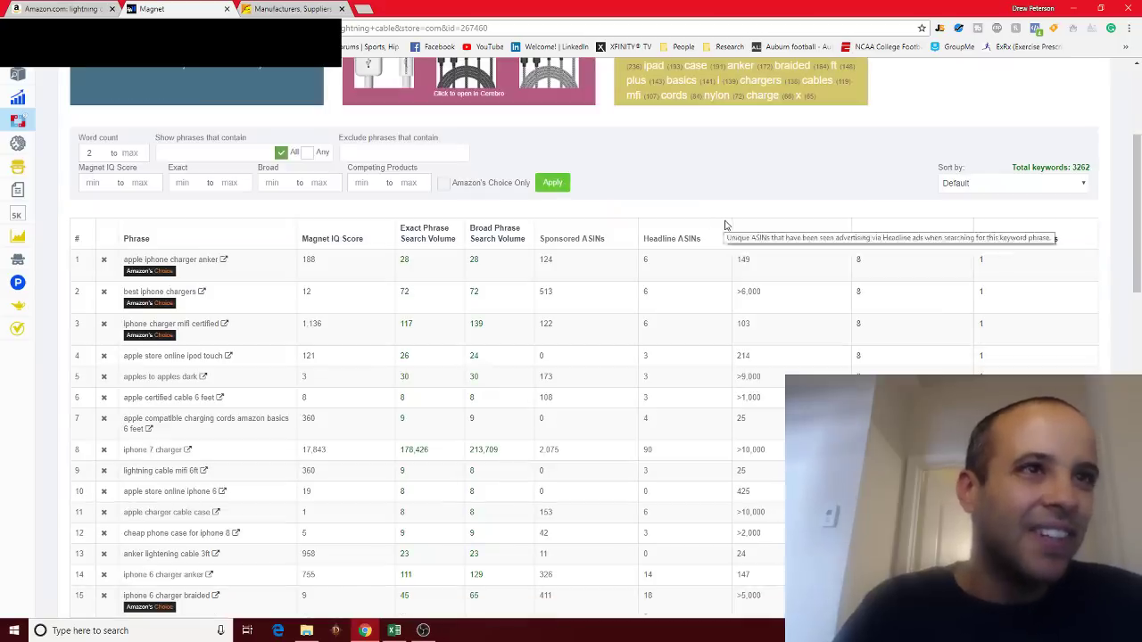
scroll(465, 421, up, 3)
scroll(465, 421, down, 2)
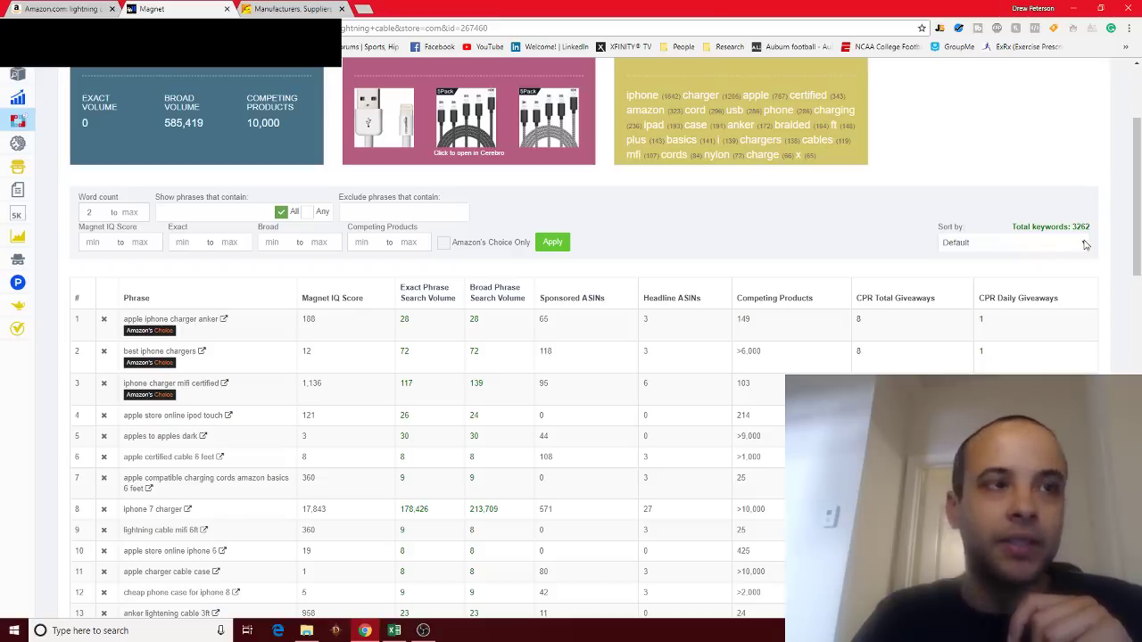
click(1085, 244)
click(948, 222)
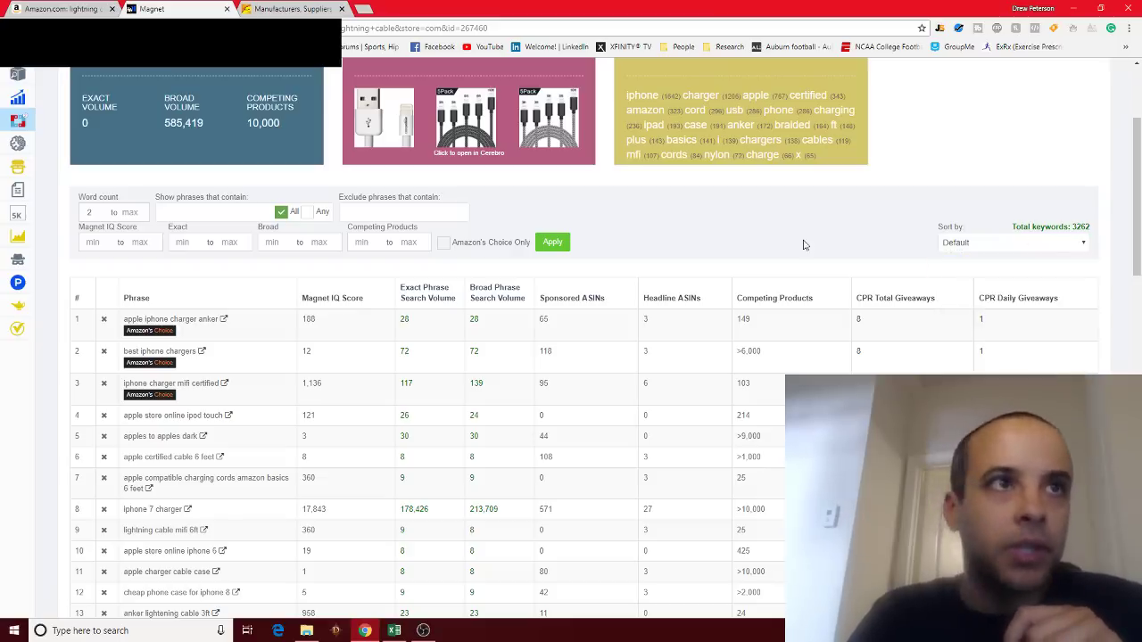
scroll(803, 245, up, 3)
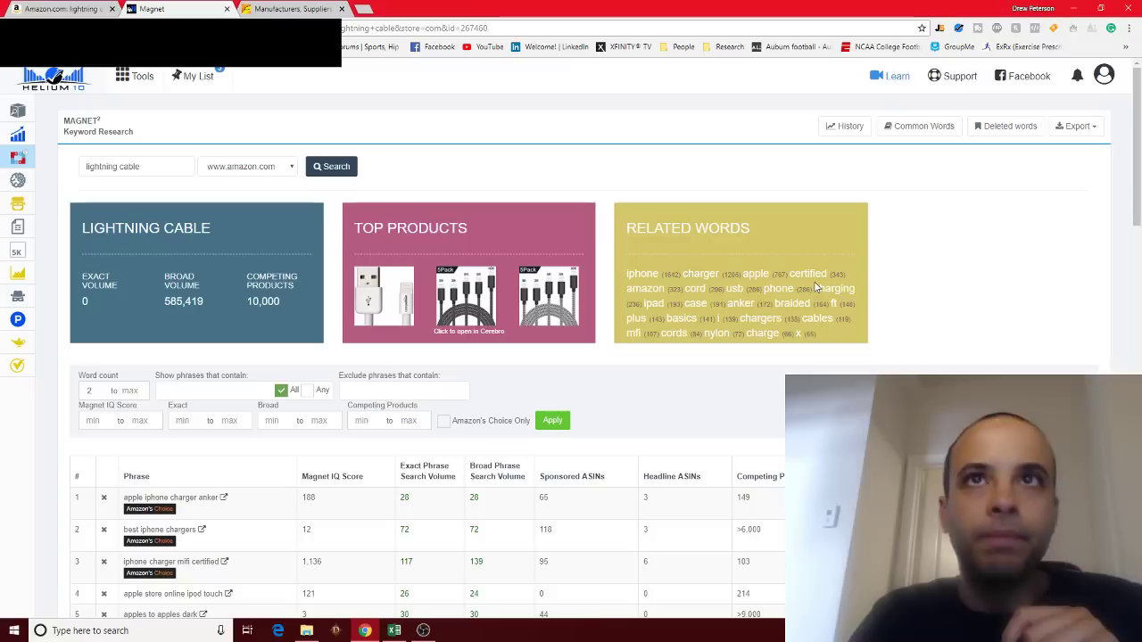
Export the Magnet lightning cable keyword list as an Excel .xlsx file and download it.
click(1086, 132)
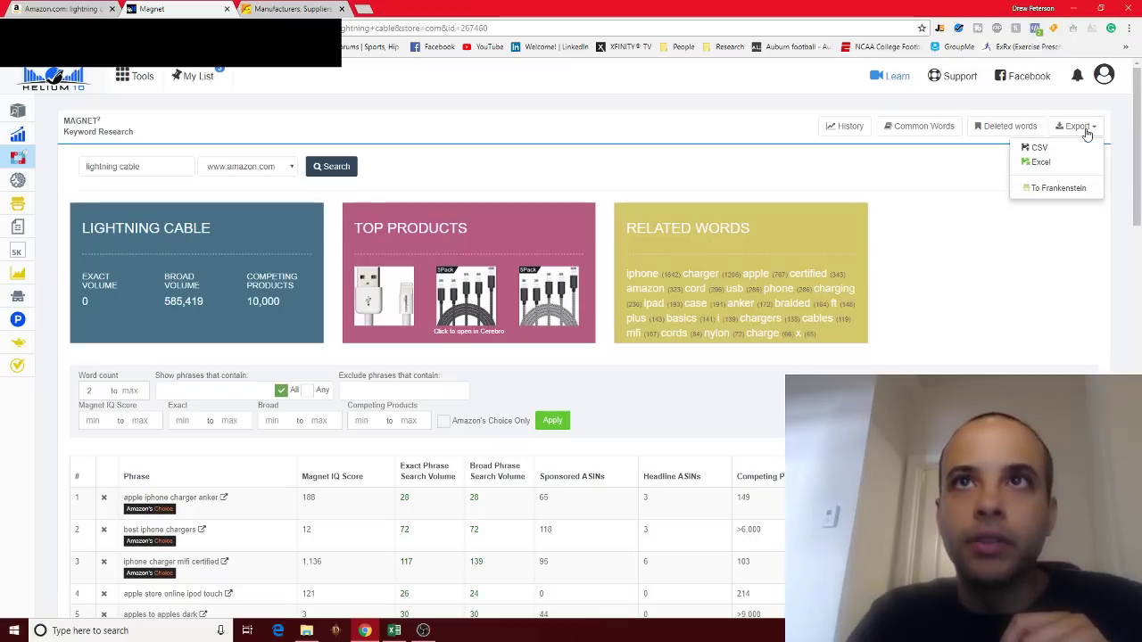
click(1040, 162)
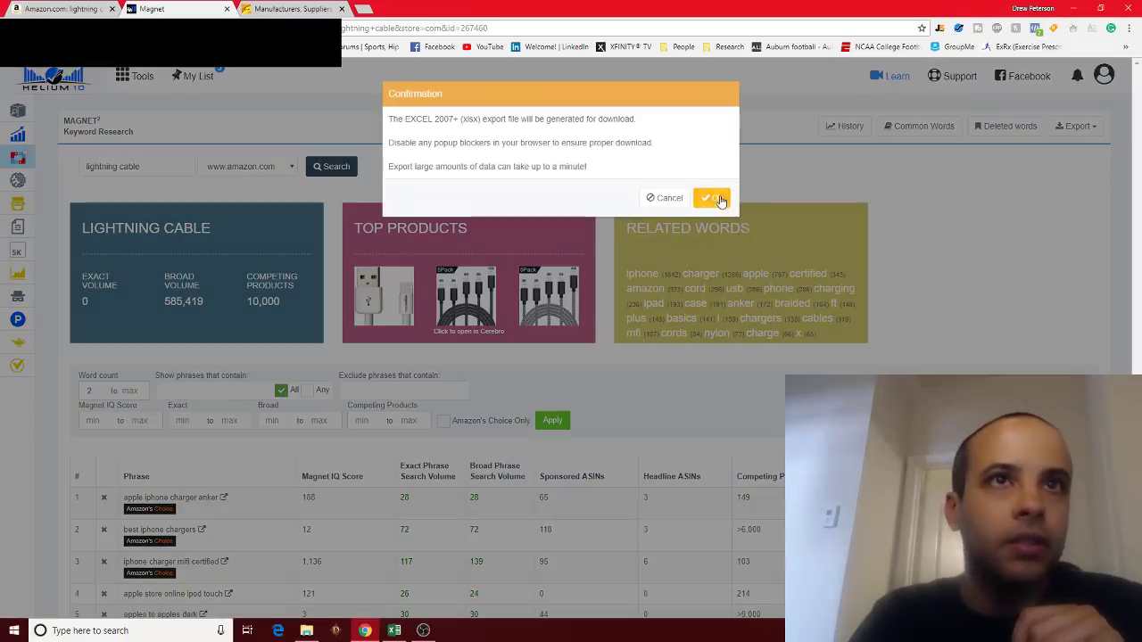
click(721, 200)
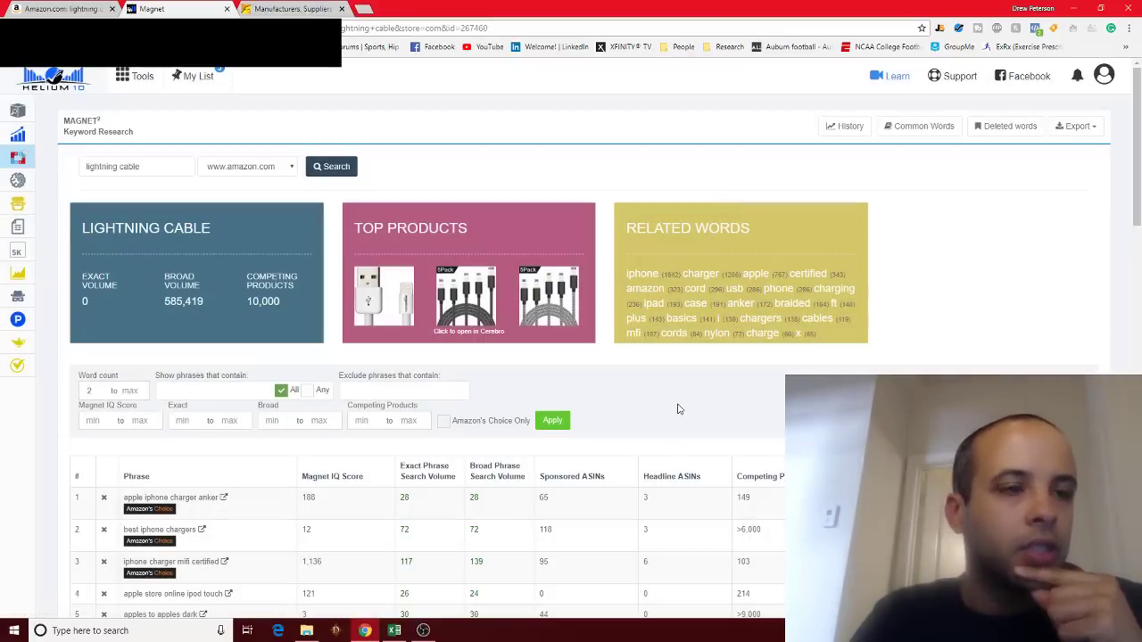
drag(80, 605, 92, 609)
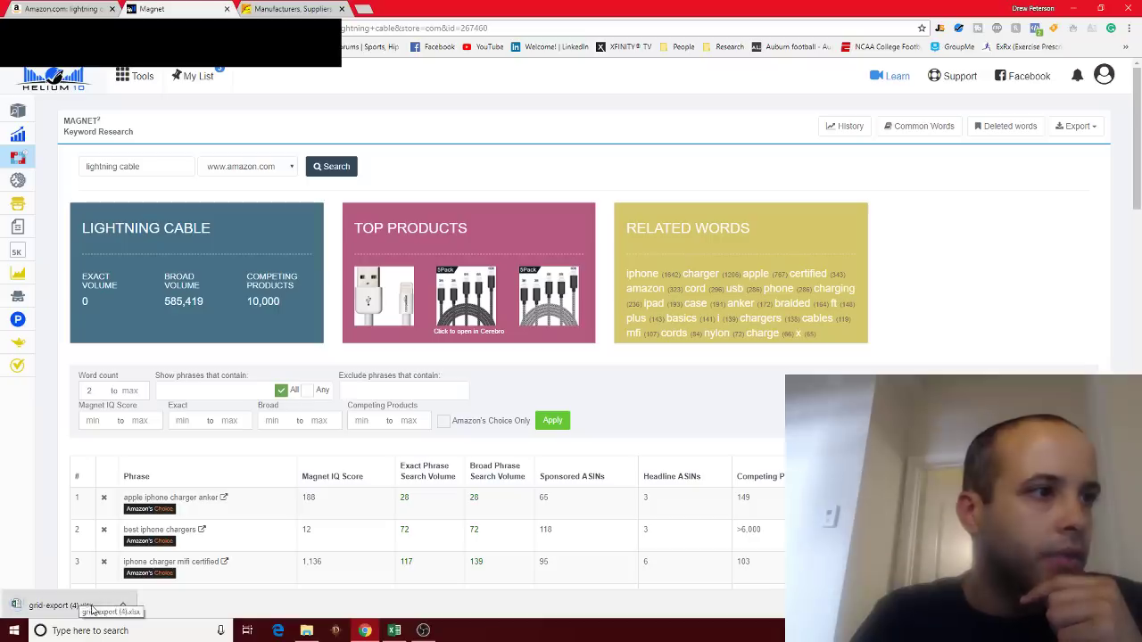
Open the exported keyword sheet in Excel with editing enabled, and open the Exact Phrase Search Volume filter.
click(88, 606)
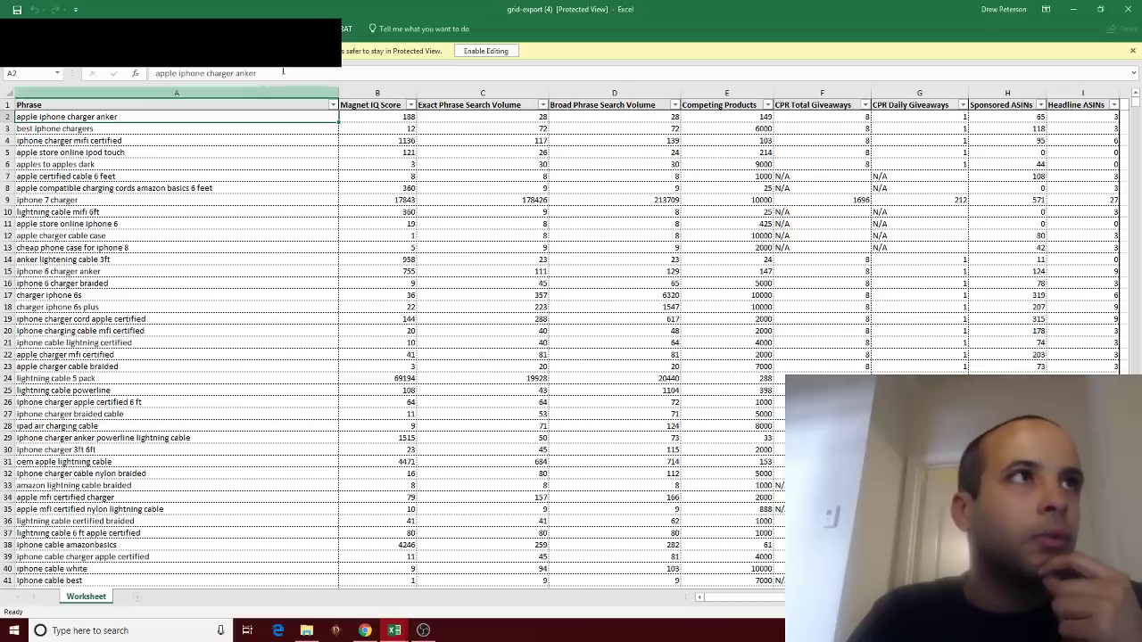
click(485, 51)
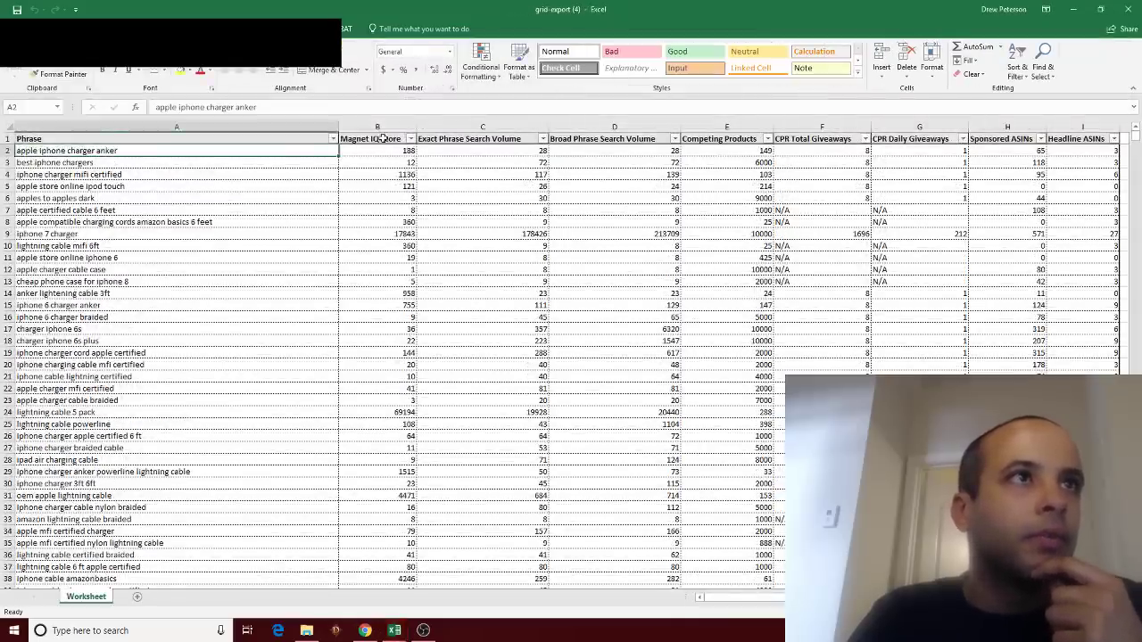
click(412, 138)
click(452, 150)
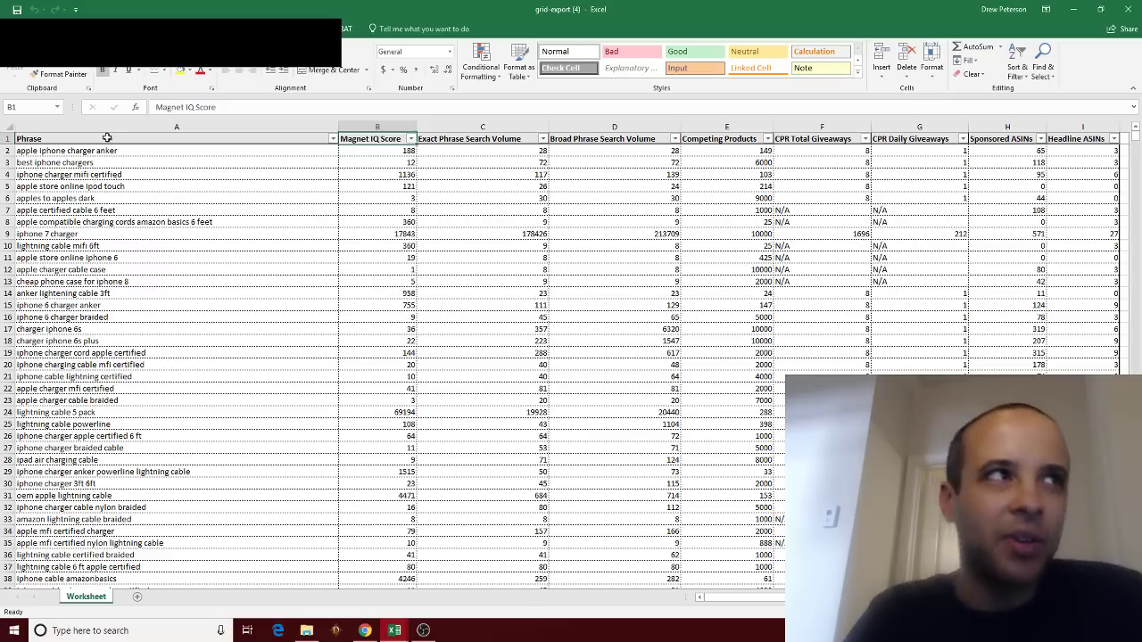
drag(116, 150, 727, 150)
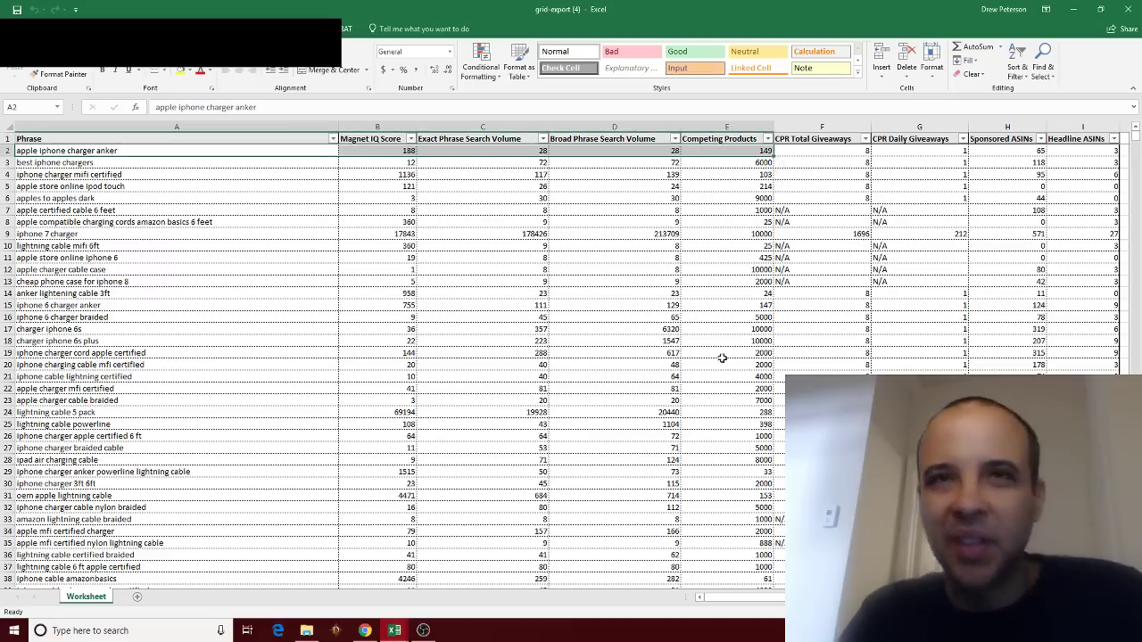
right_click(727, 435)
key(Escape)
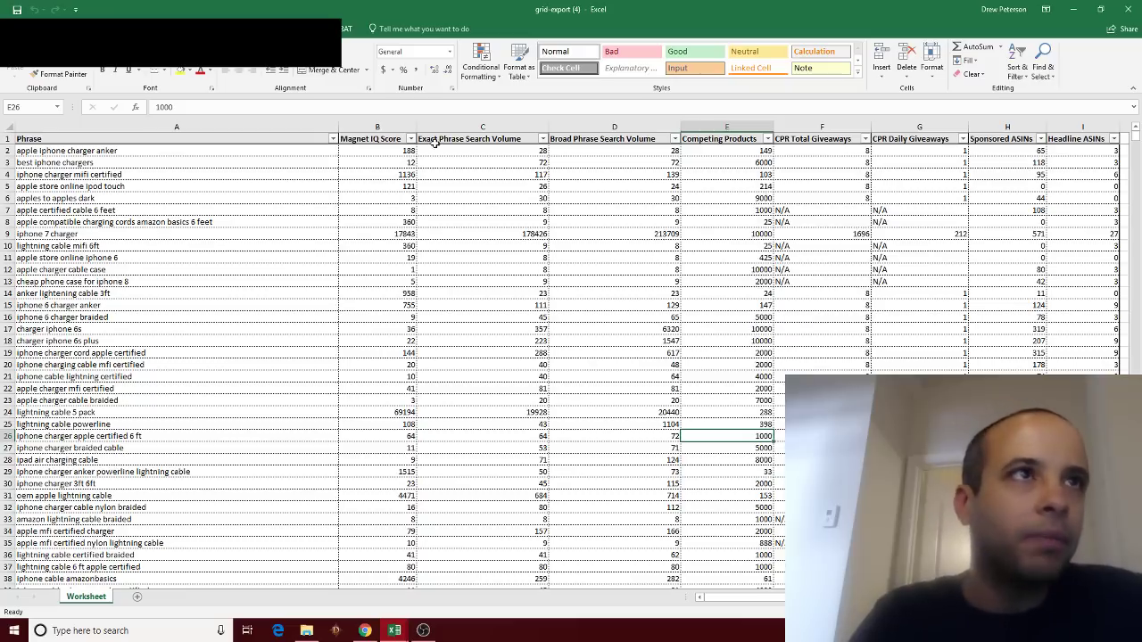
click(542, 139)
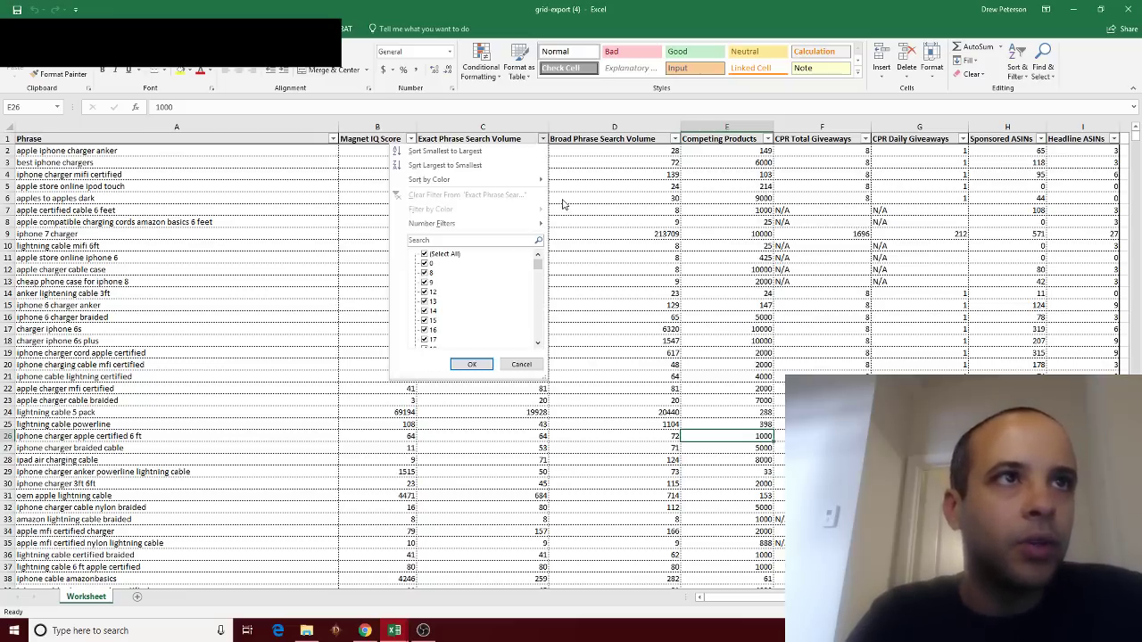
Sort keywords by Exact Phrase Search Volume, largest first, and highlight the top volumes and giveaway figures.
click(491, 166)
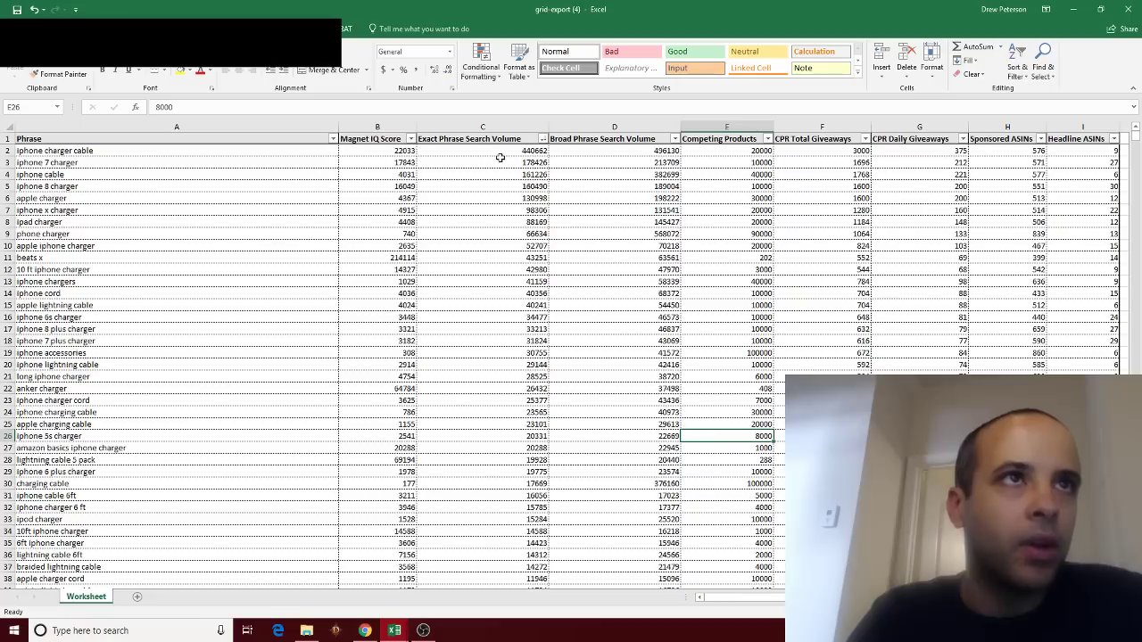
click(500, 150)
drag(501, 150, 483, 410)
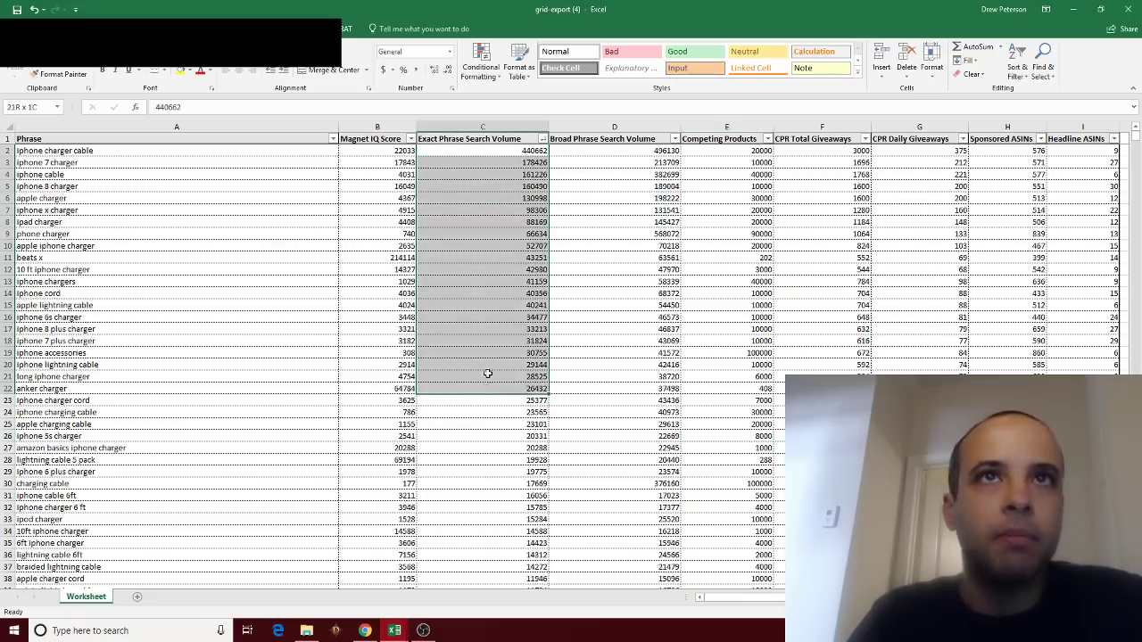
drag(483, 410, 500, 211)
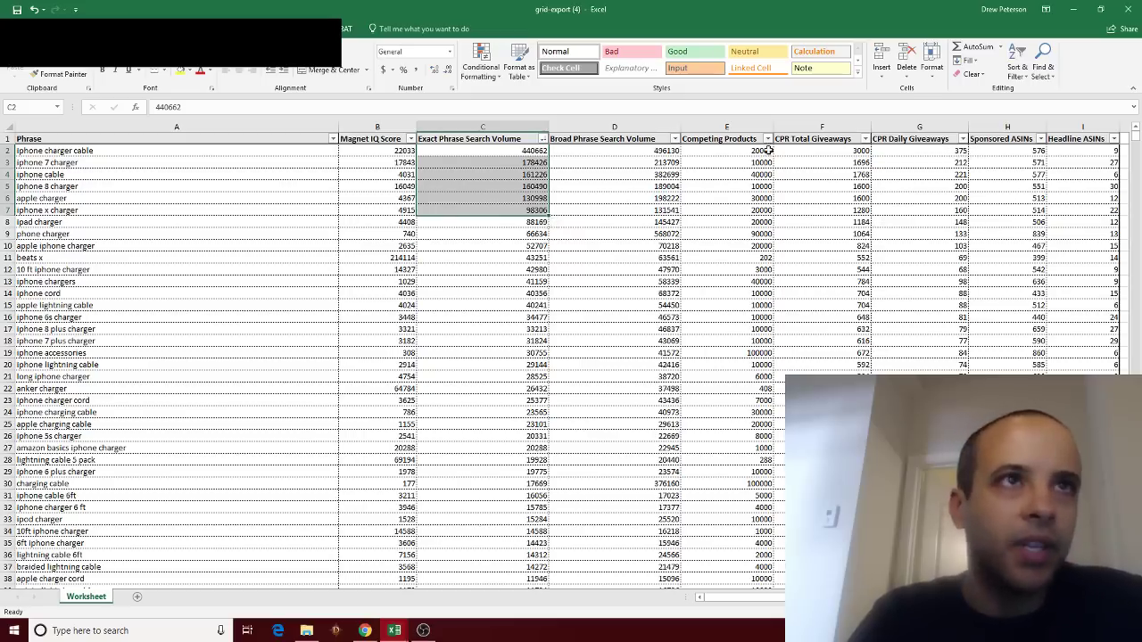
mouse_move(925, 156)
mouse_down()
mouse_move(933, 257)
mouse_move(934, 236)
mouse_up()
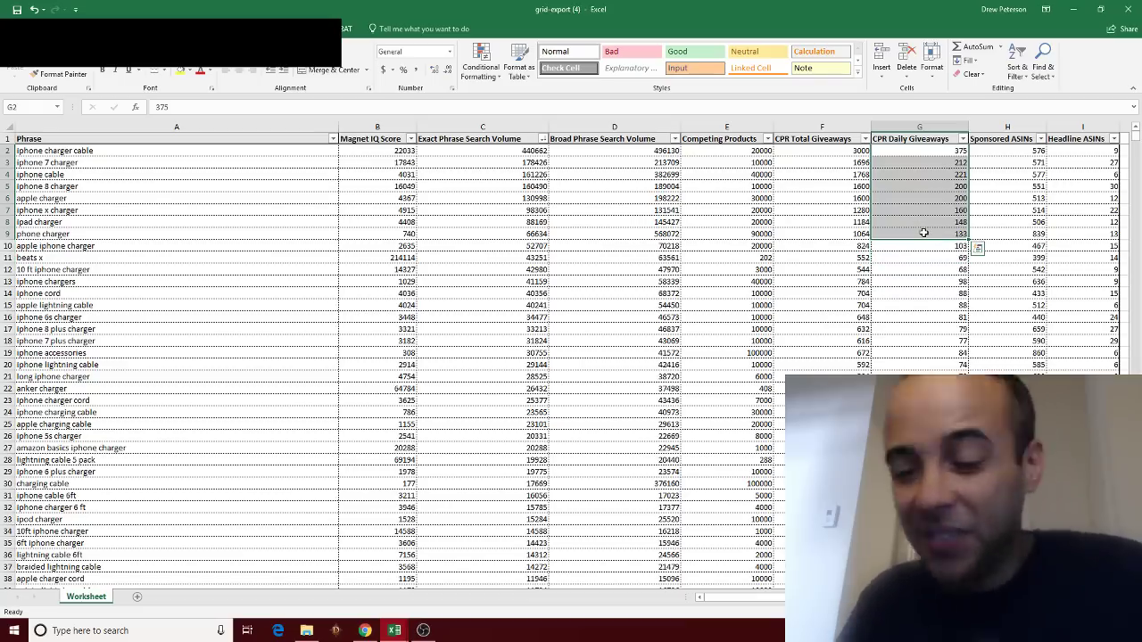
click(932, 150)
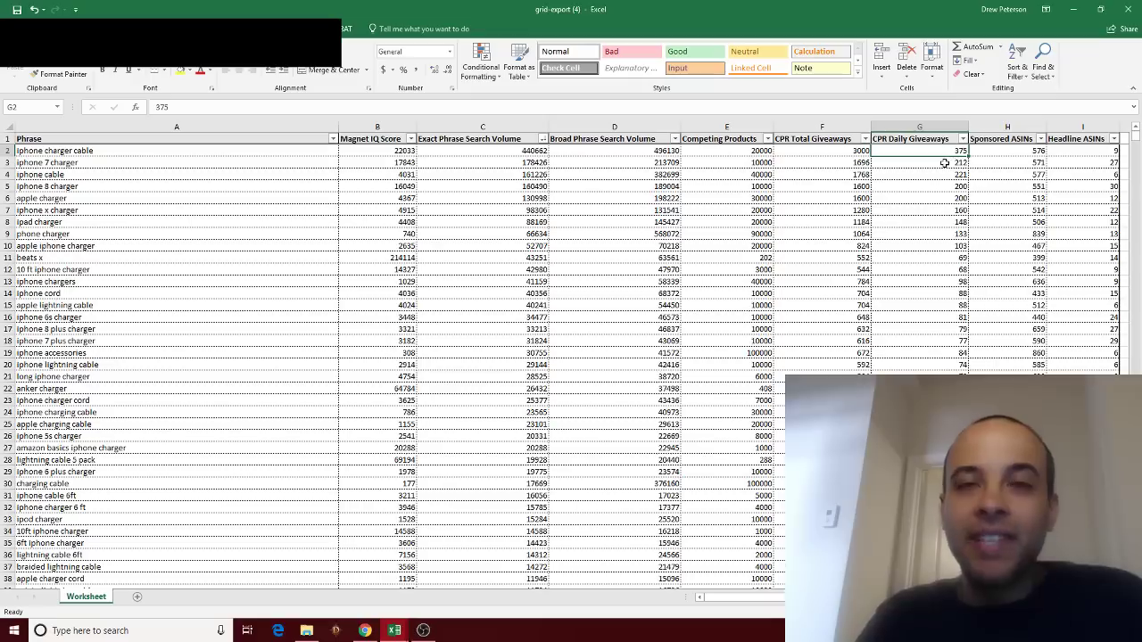
click(943, 163)
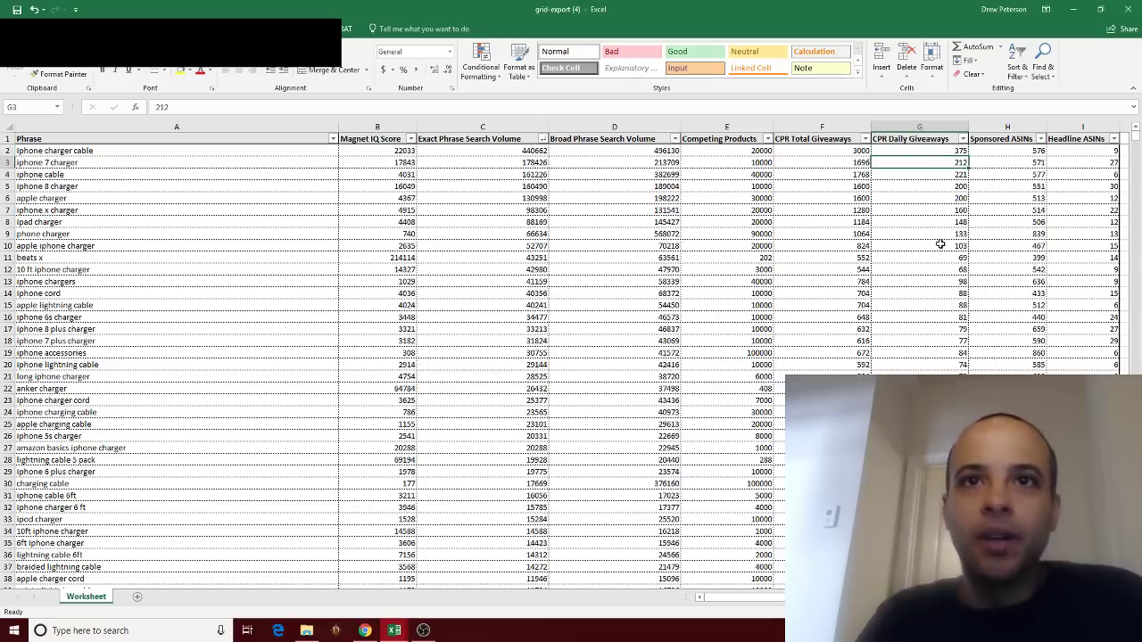
Inspect the misspelled 'lightning cale' keyword and its Magnet IQ Score further down the list.
scroll(970, 372, down, 1)
scroll(376, 308, up, 1)
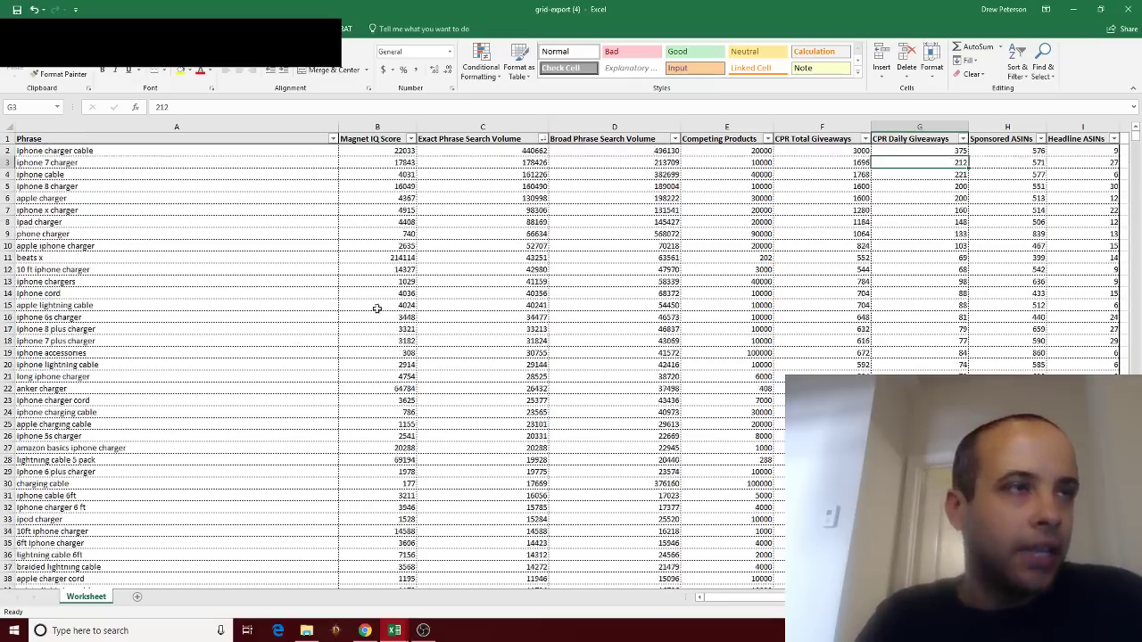
scroll(517, 268, down, 3)
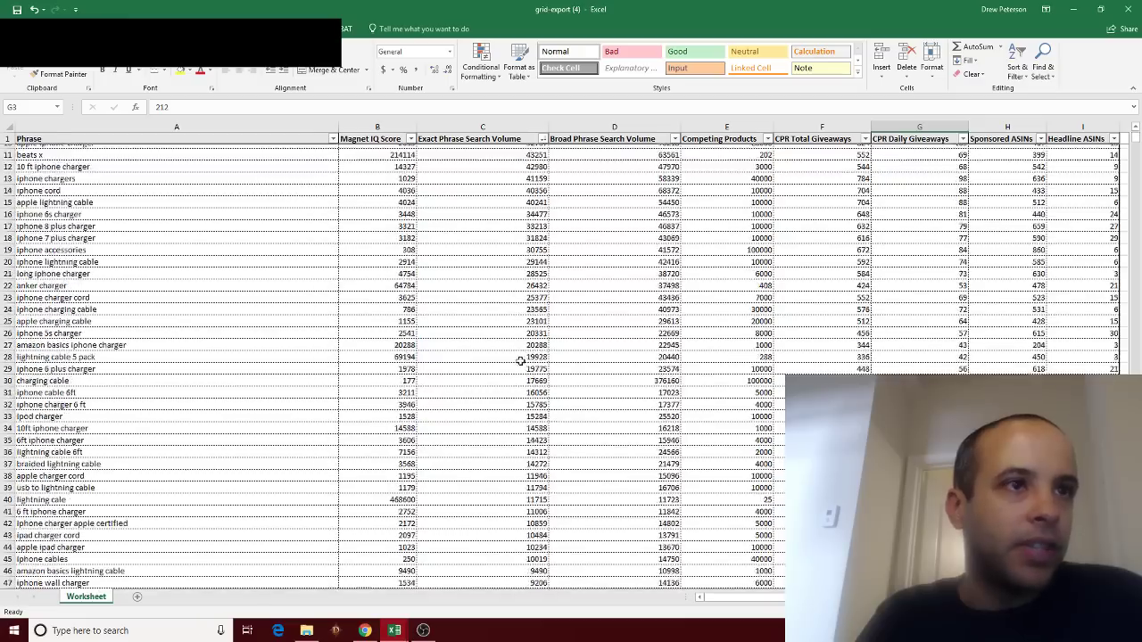
click(400, 499)
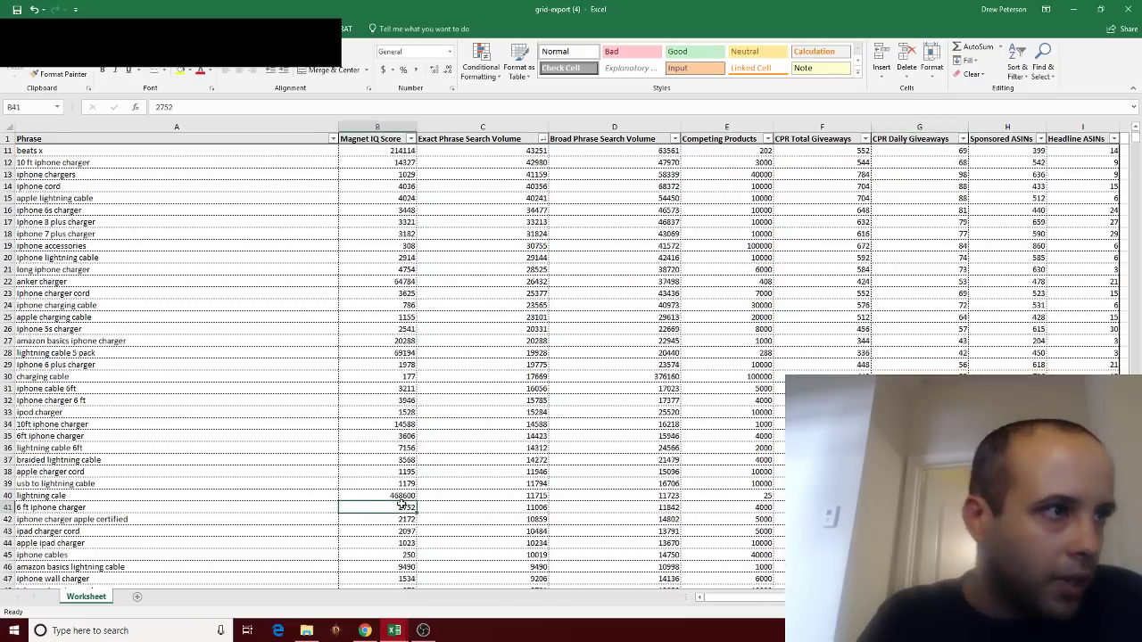
click(240, 504)
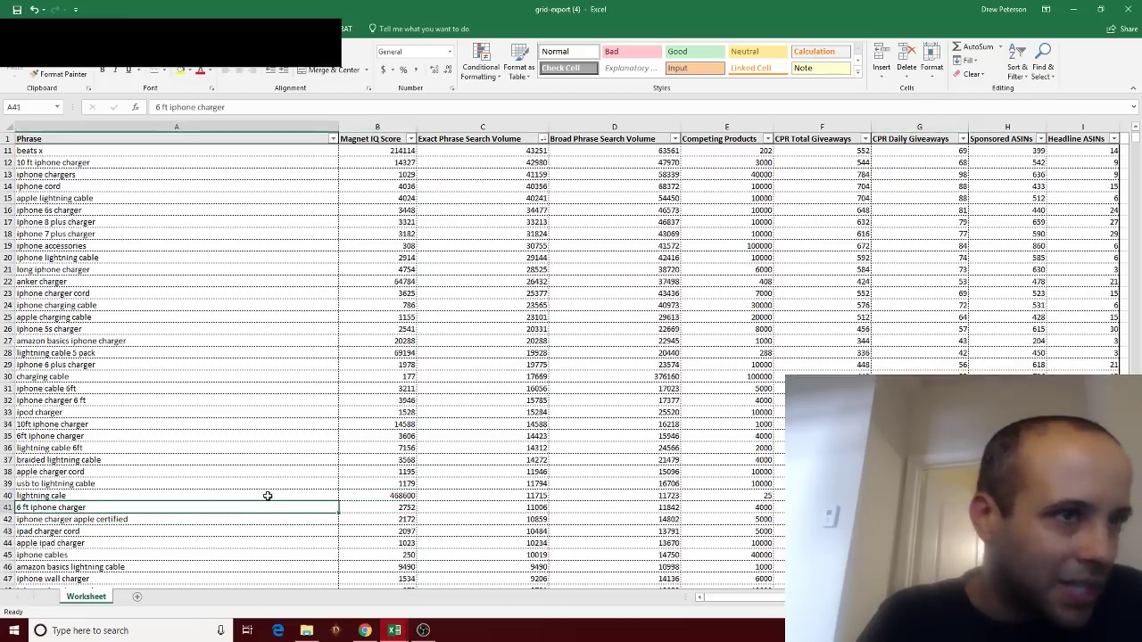
key(Up)
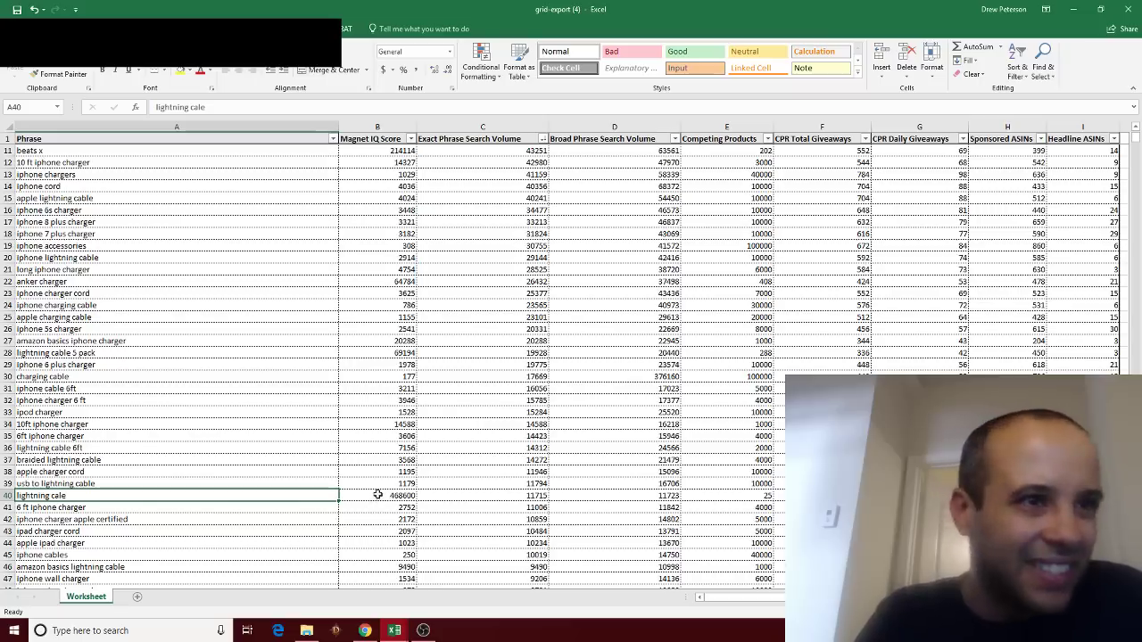
click(379, 496)
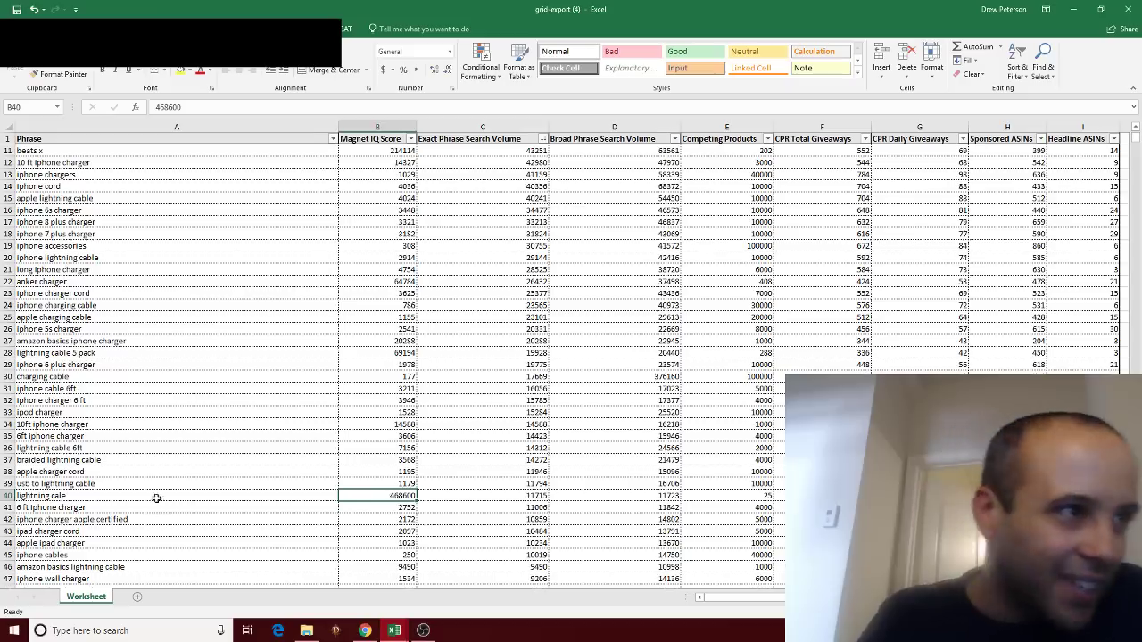
click(226, 497)
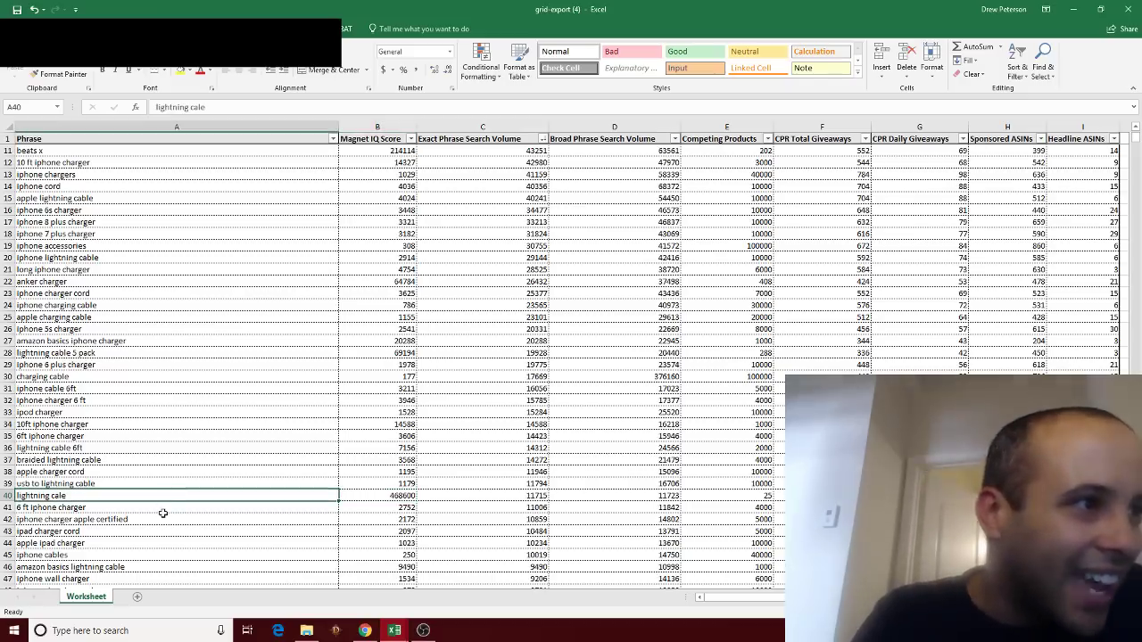
click(377, 496)
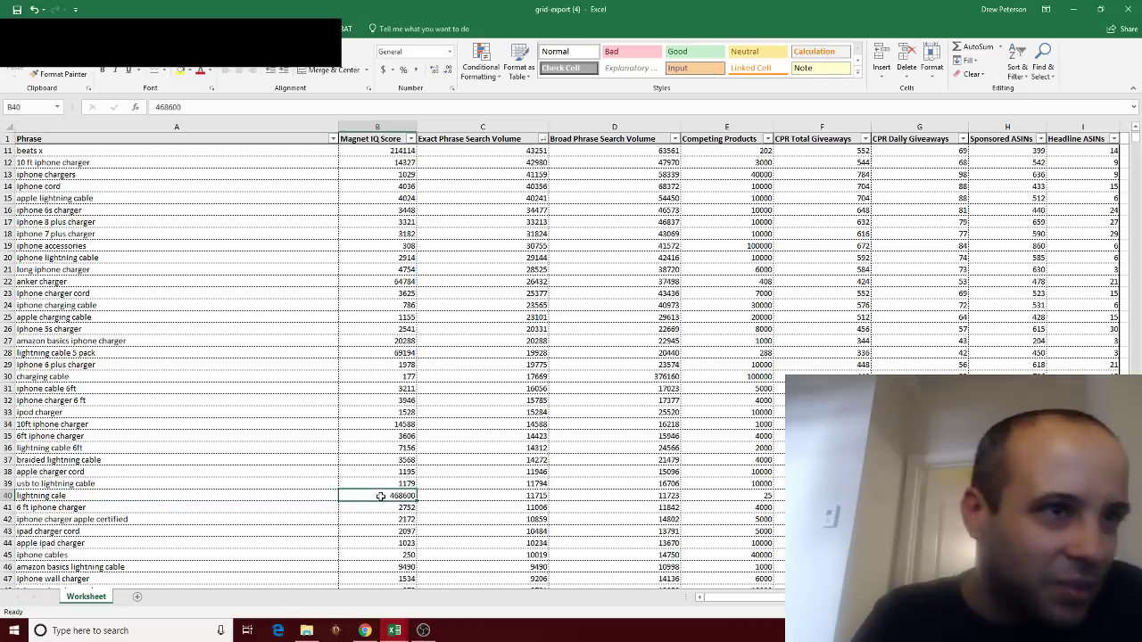
scroll(504, 467, down, 3)
scroll(504, 467, down, 1)
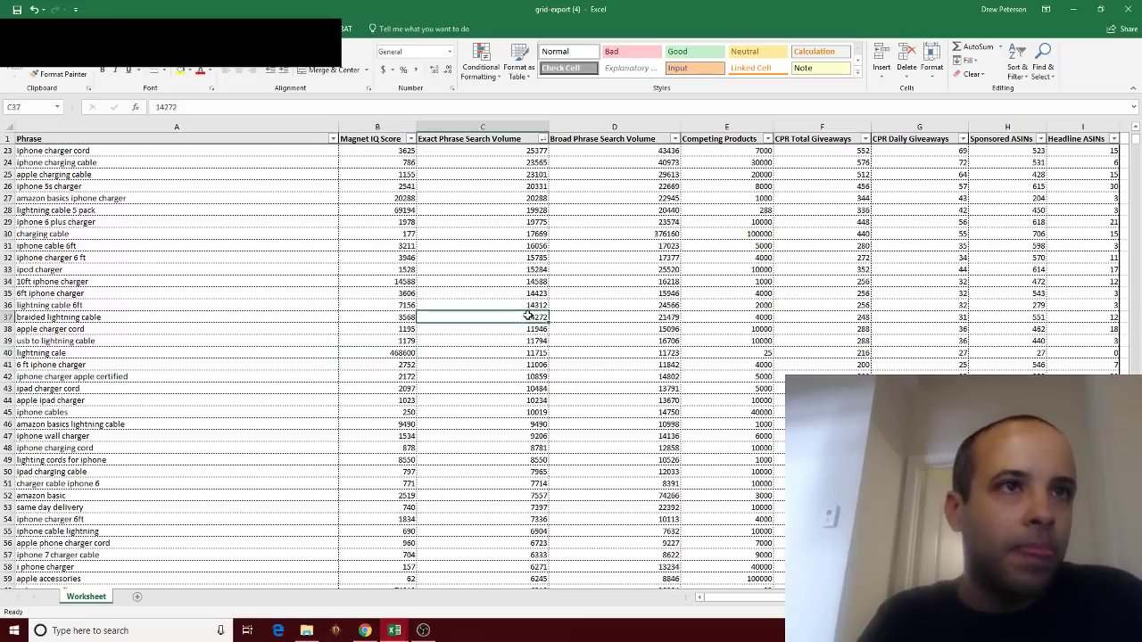
drag(529, 317, 517, 561)
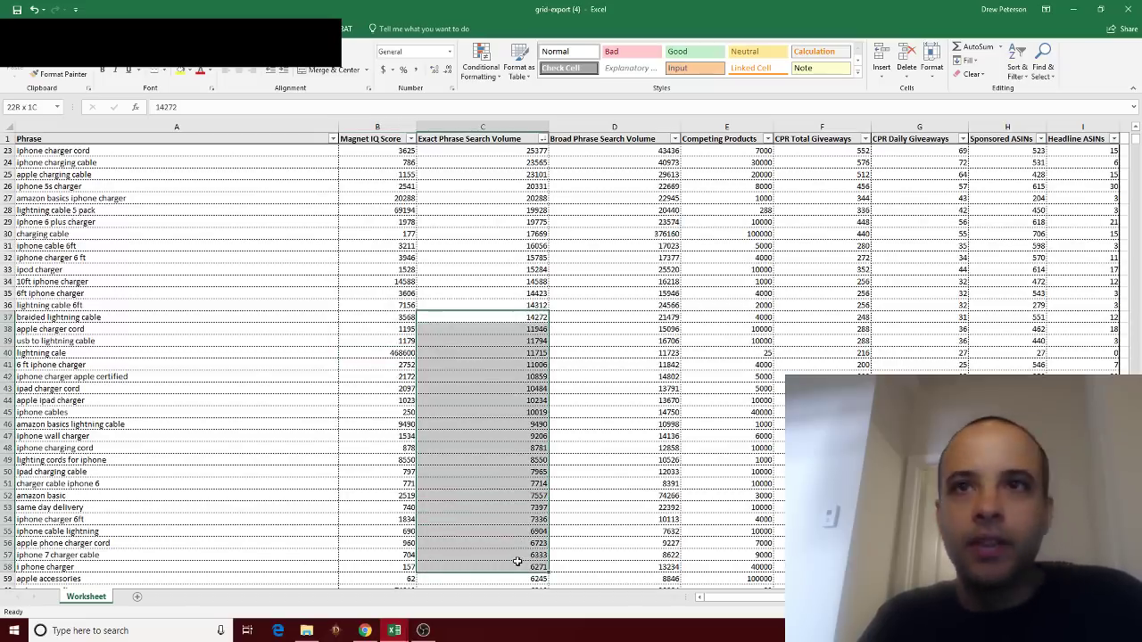
scroll(714, 464, up, 6)
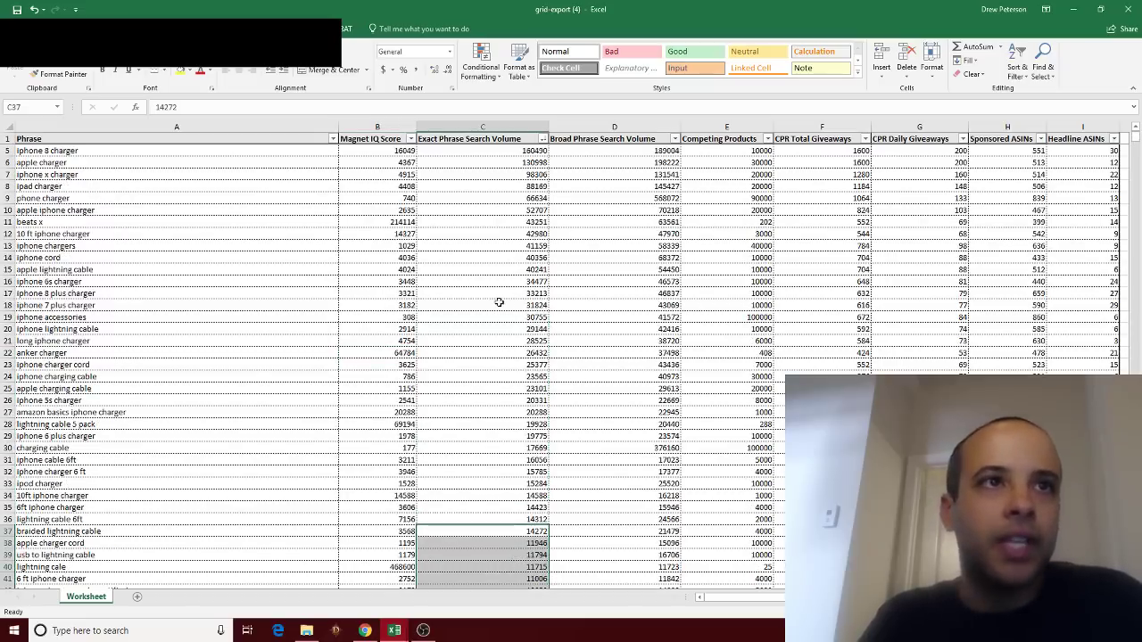
scroll(638, 371, down, 2)
scroll(678, 375, down, 2)
scroll(714, 380, down, 2)
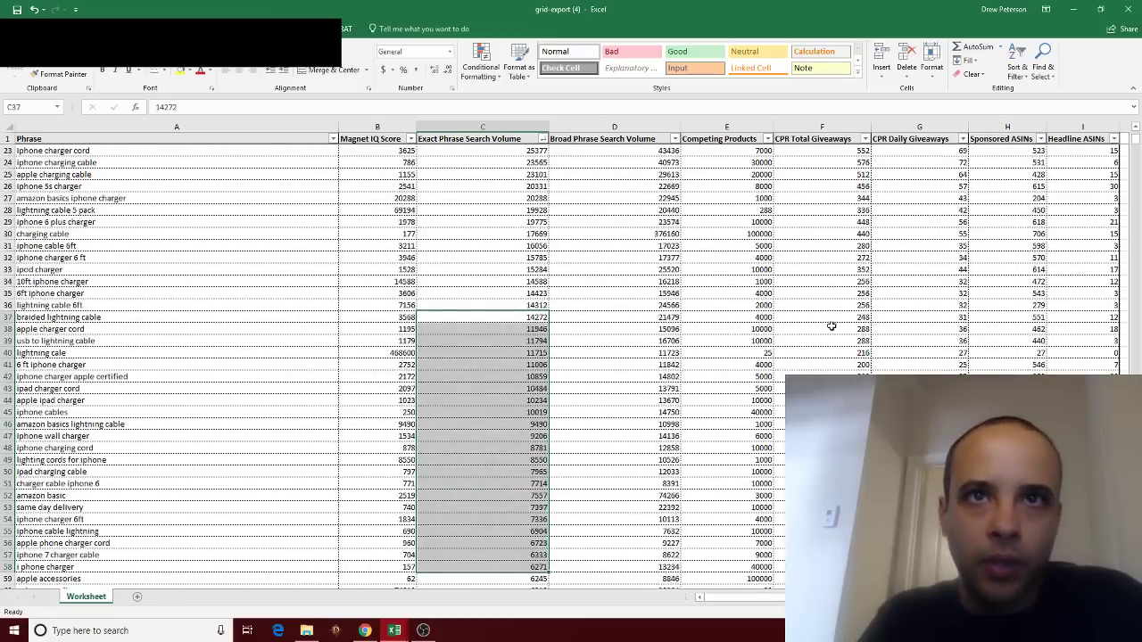
drag(900, 330, 901, 542)
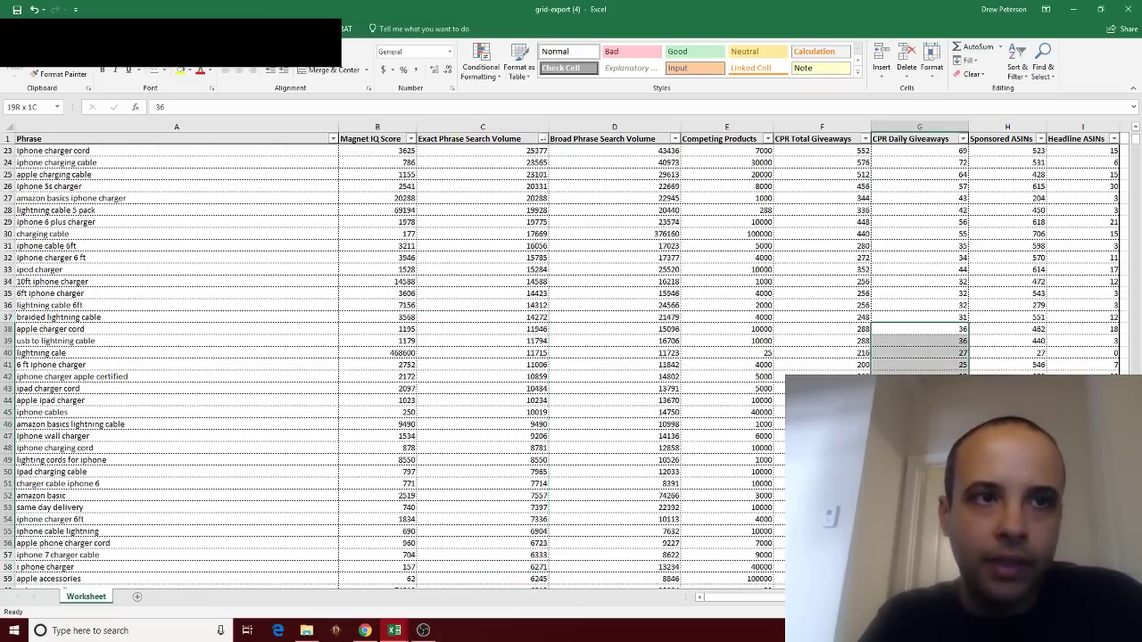
drag(919, 542, 919, 530)
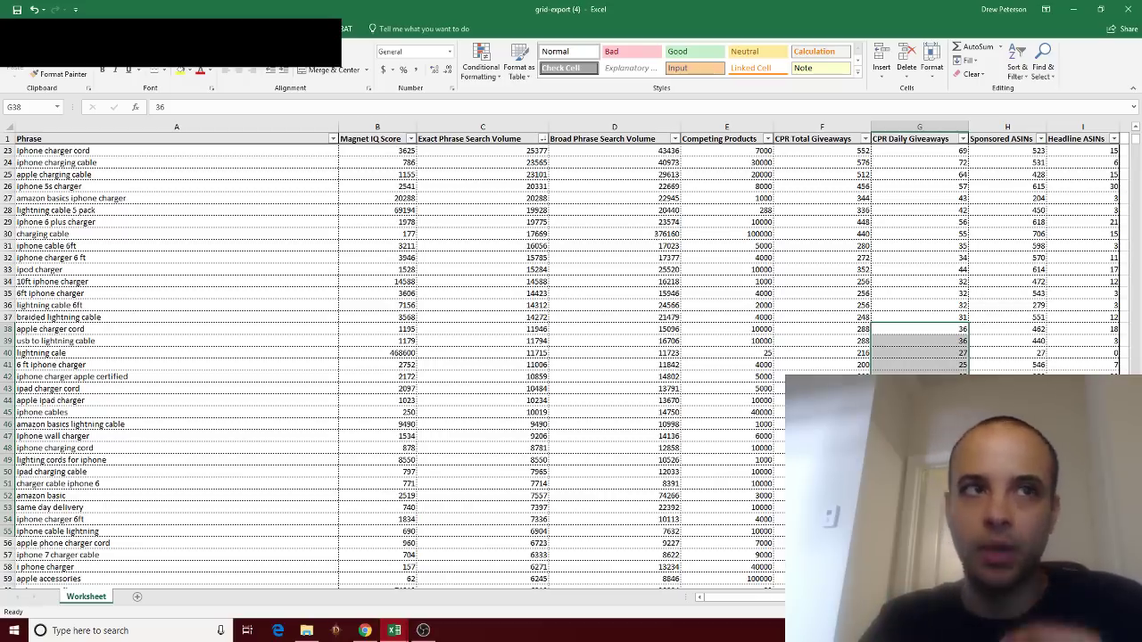
scroll(572, 328, up, 3)
scroll(572, 327, up, 3)
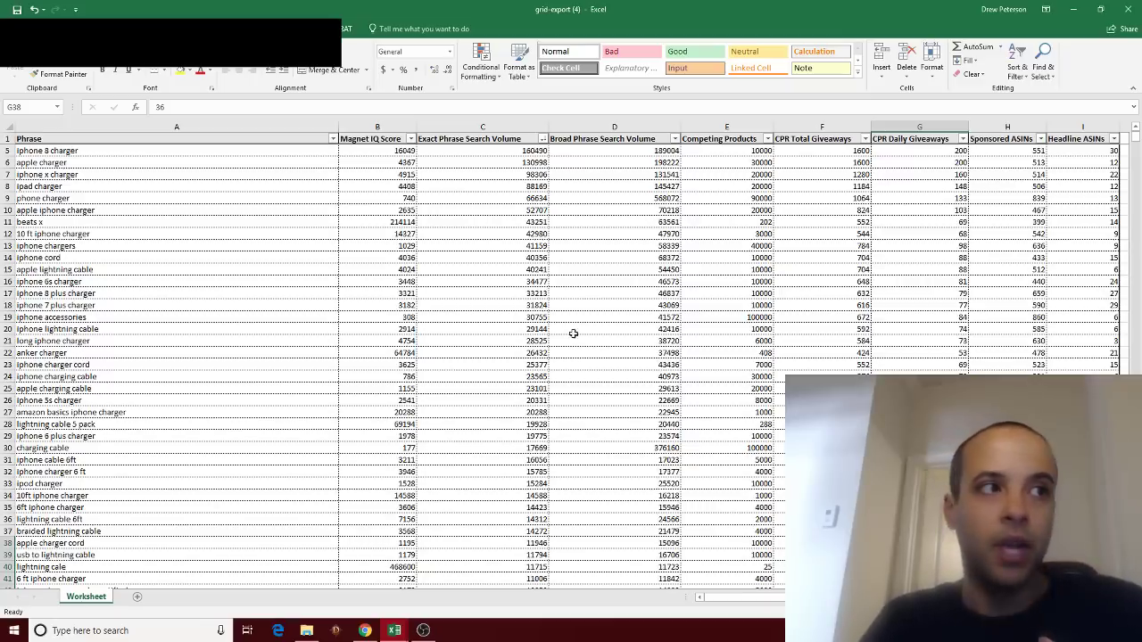
scroll(255, 292, down, 2)
scroll(309, 452, down, 2)
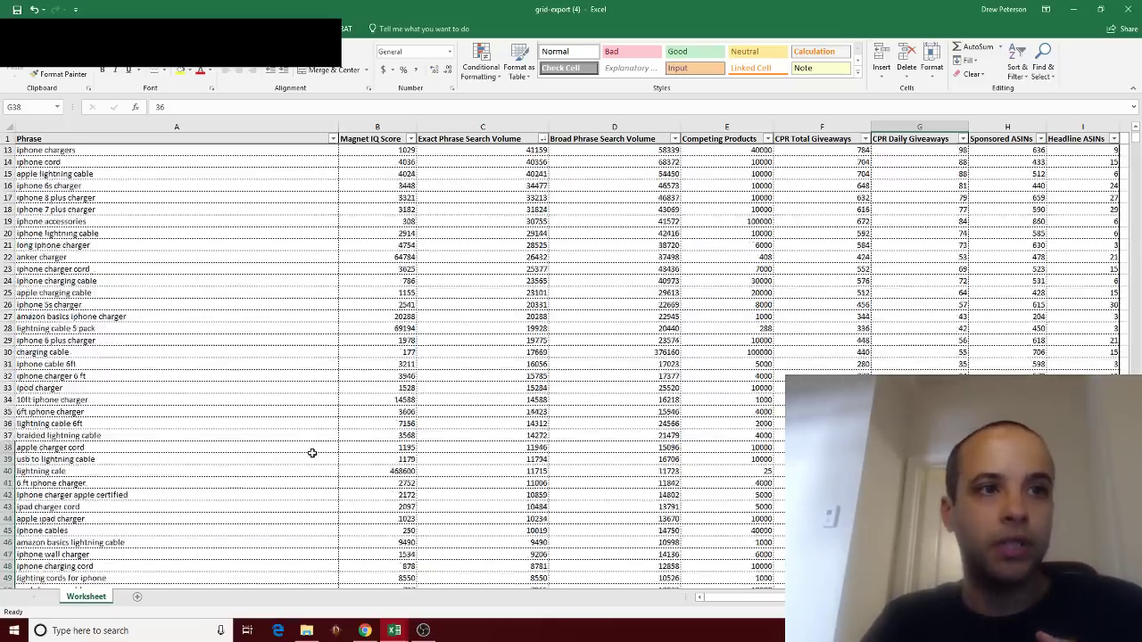
scroll(316, 452, down, 2)
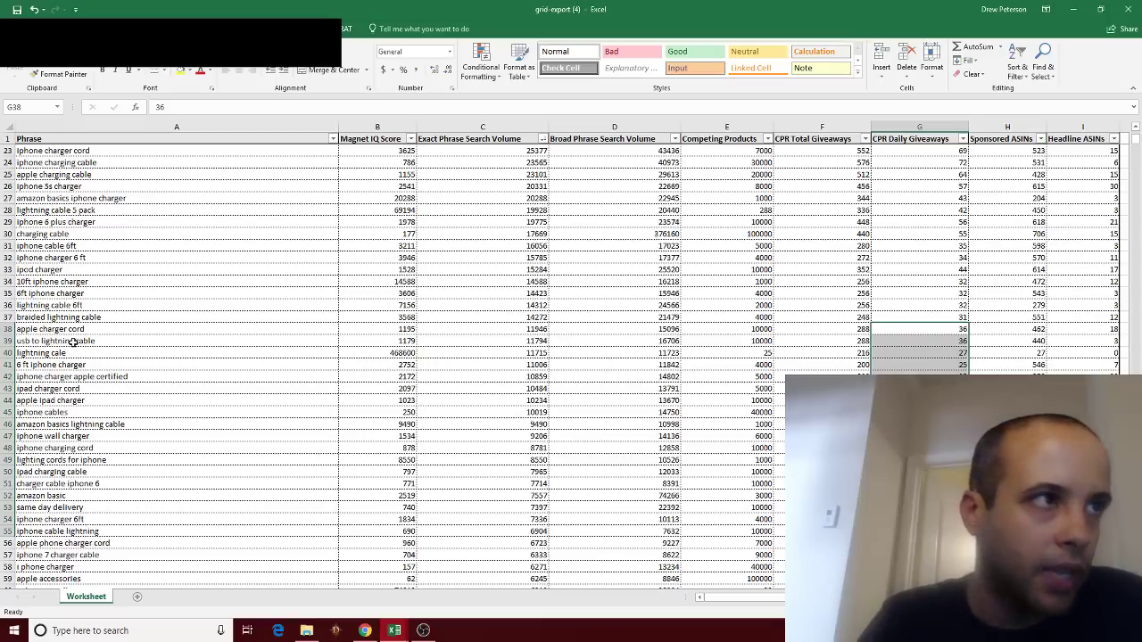
Copy the fifteen mid-range keyword rows into a new blank Sheet1.
mouse_move(73, 342)
mouse_down()
mouse_move(1007, 471)
mouse_move(918, 507)
mouse_up()
key(ctrl+c)
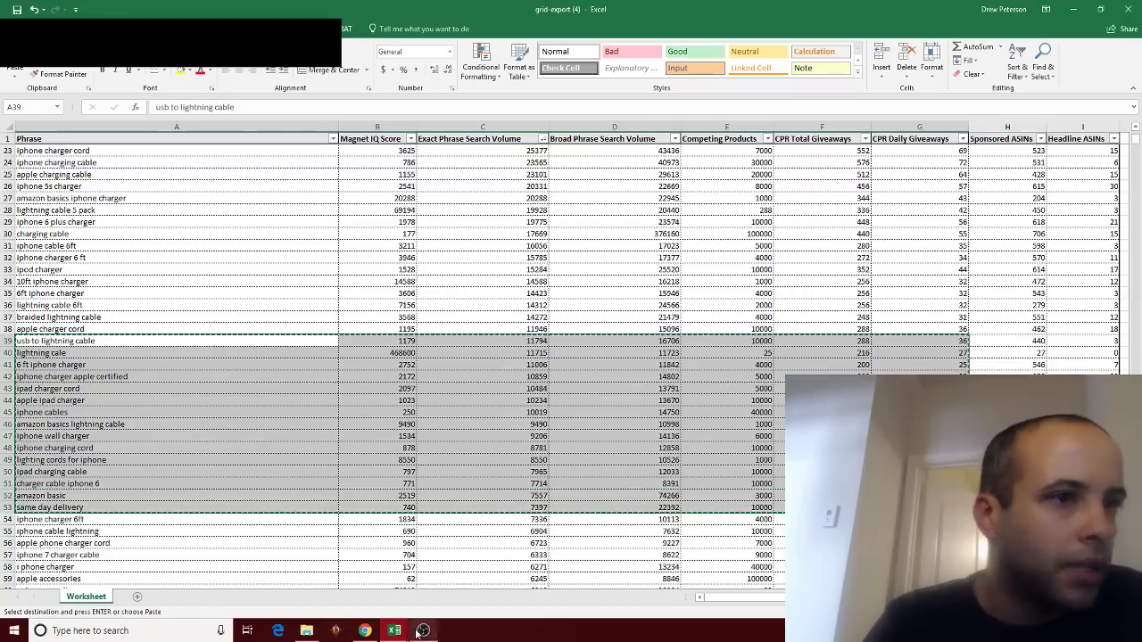
click(137, 596)
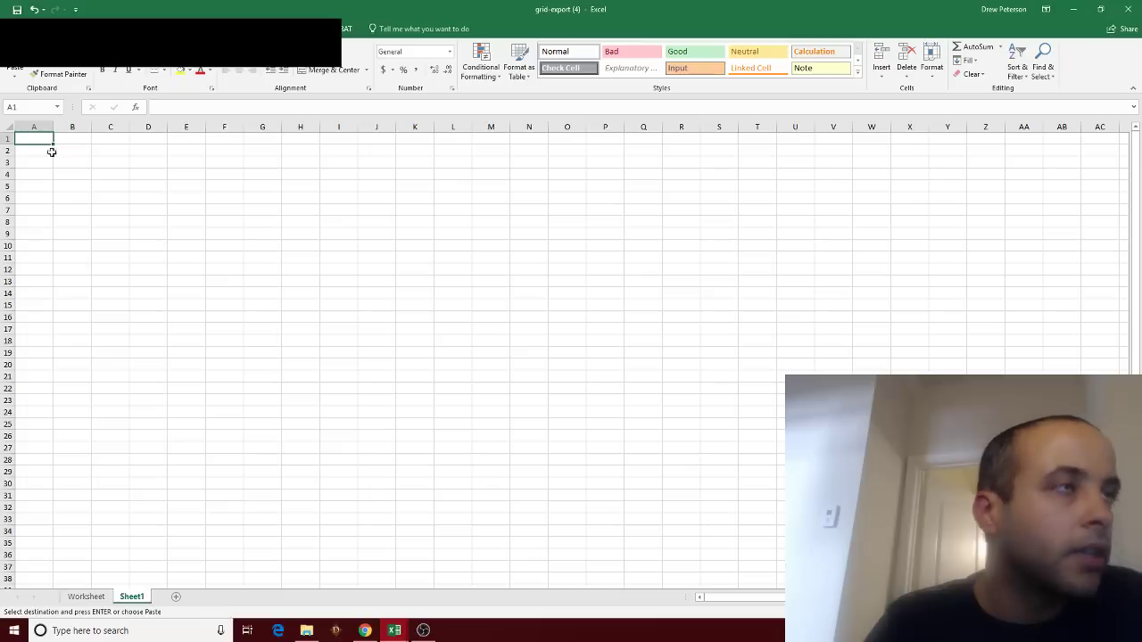
key(ctrl+v)
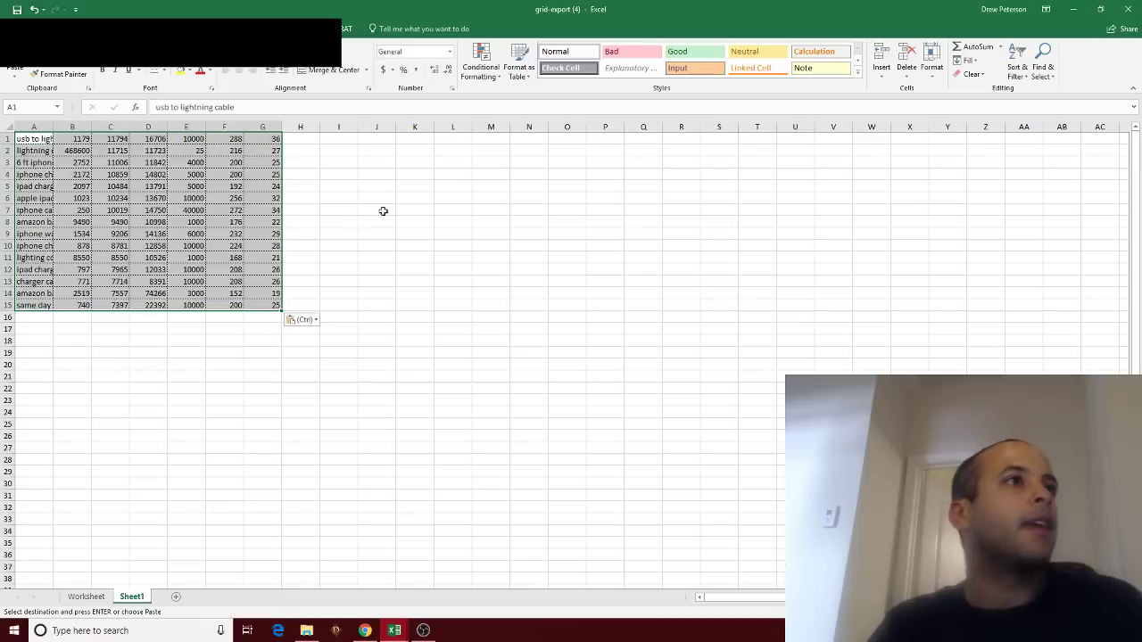
AutoFit every Sheet1 column to its contents.
click(11, 128)
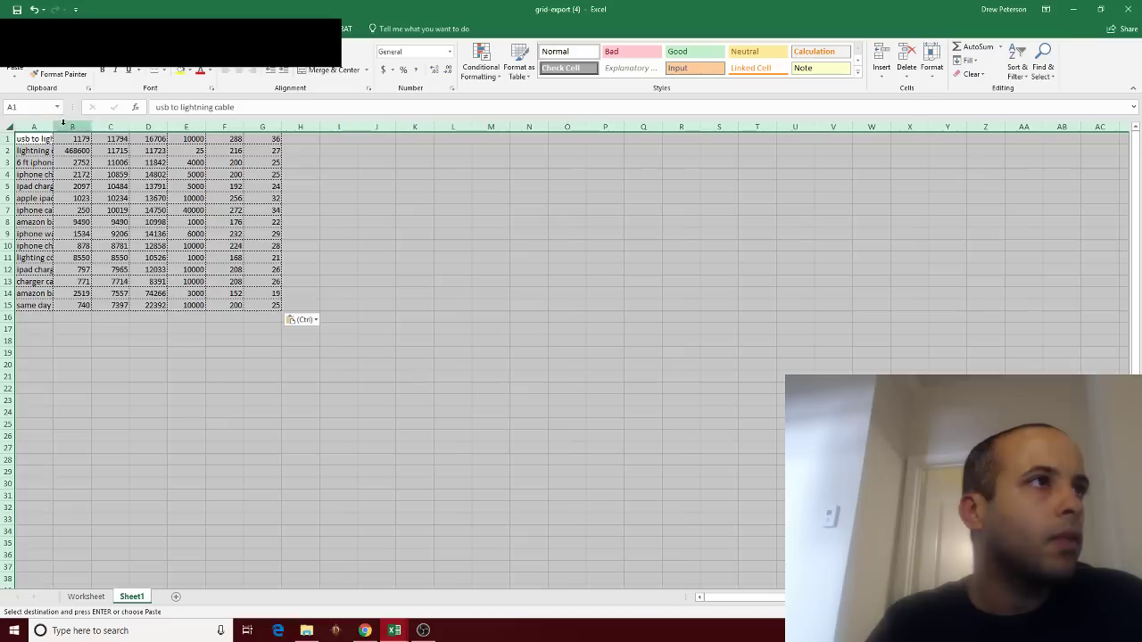
double_click(52, 127)
click(367, 343)
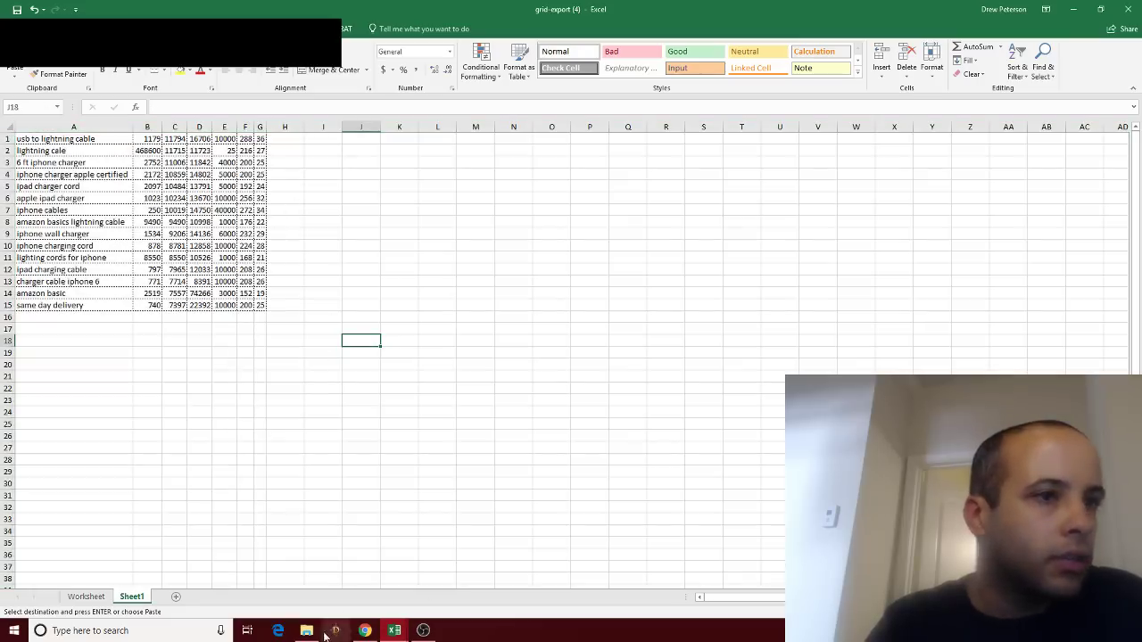
Copy the Worksheet header row and insert it above Sheet1's keyword rows, shifting cells down.
click(89, 597)
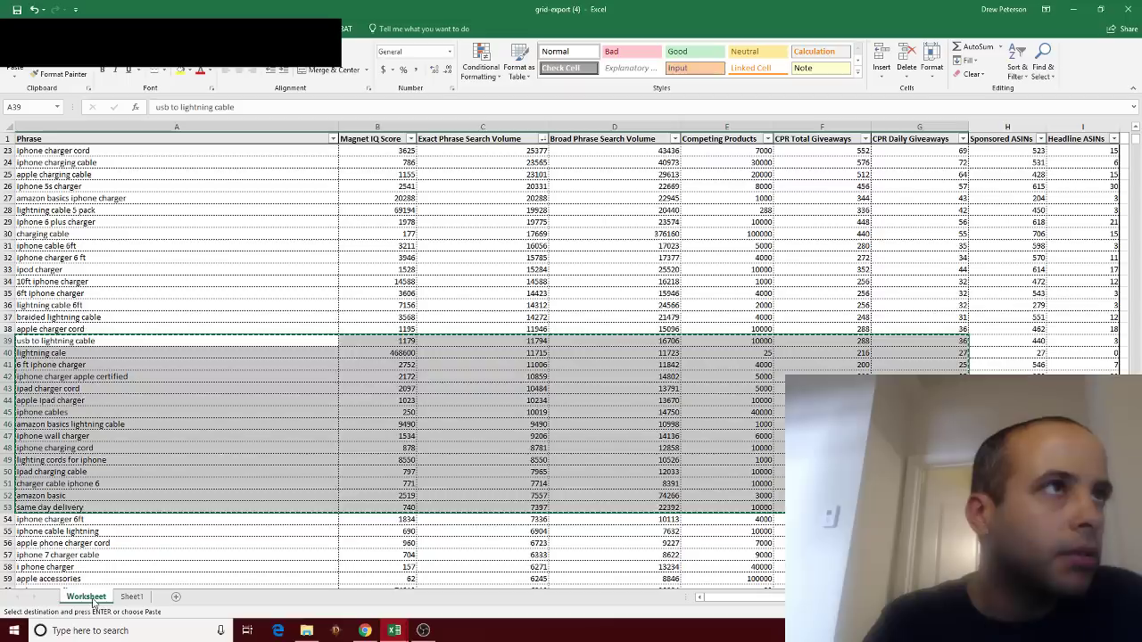
drag(53, 138, 919, 140)
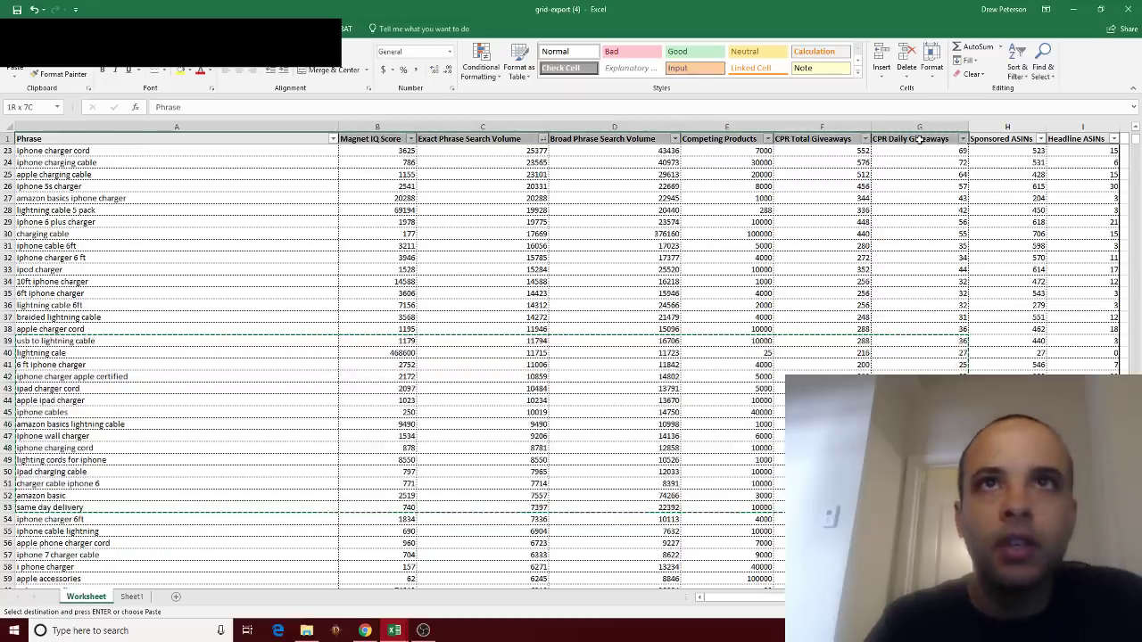
mouse_move(394, 630)
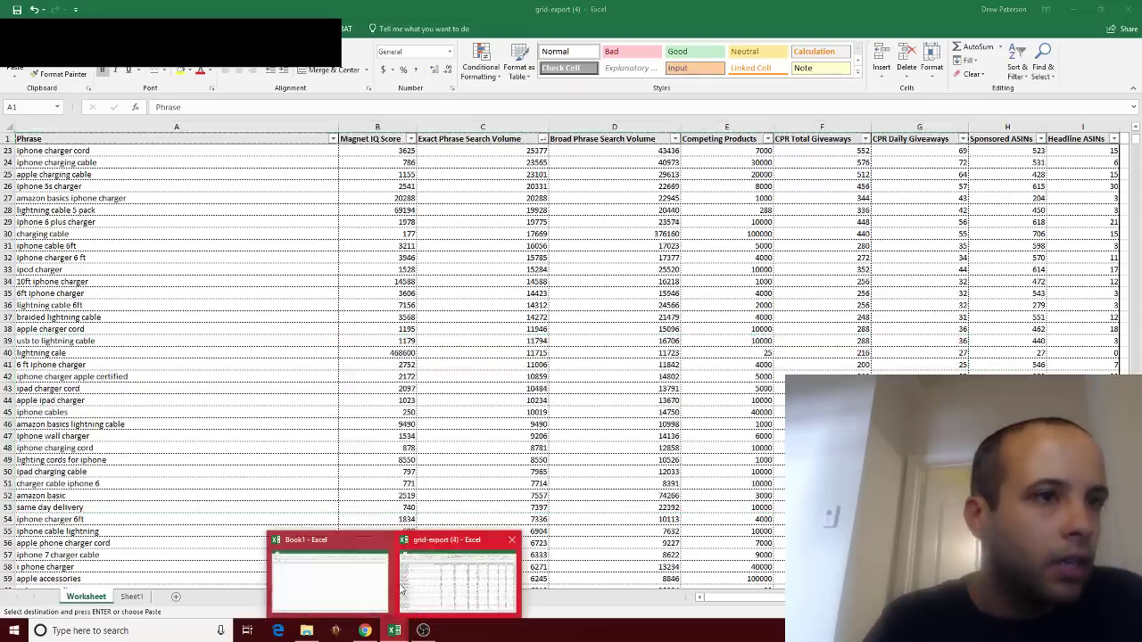
click(330, 571)
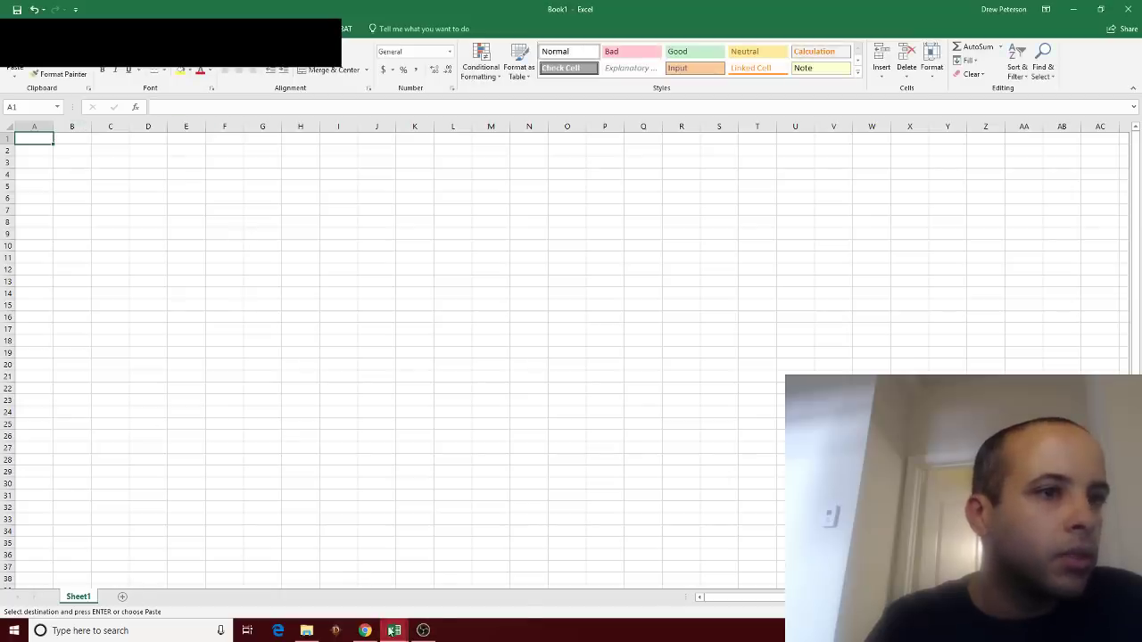
click(446, 584)
click(143, 598)
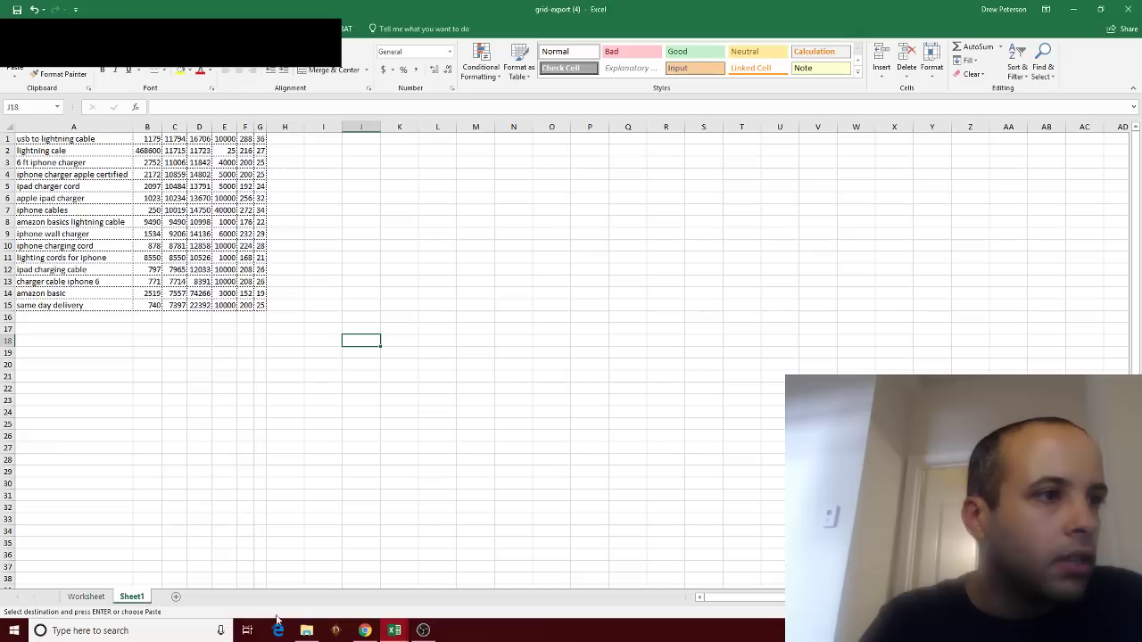
right_click(8, 139)
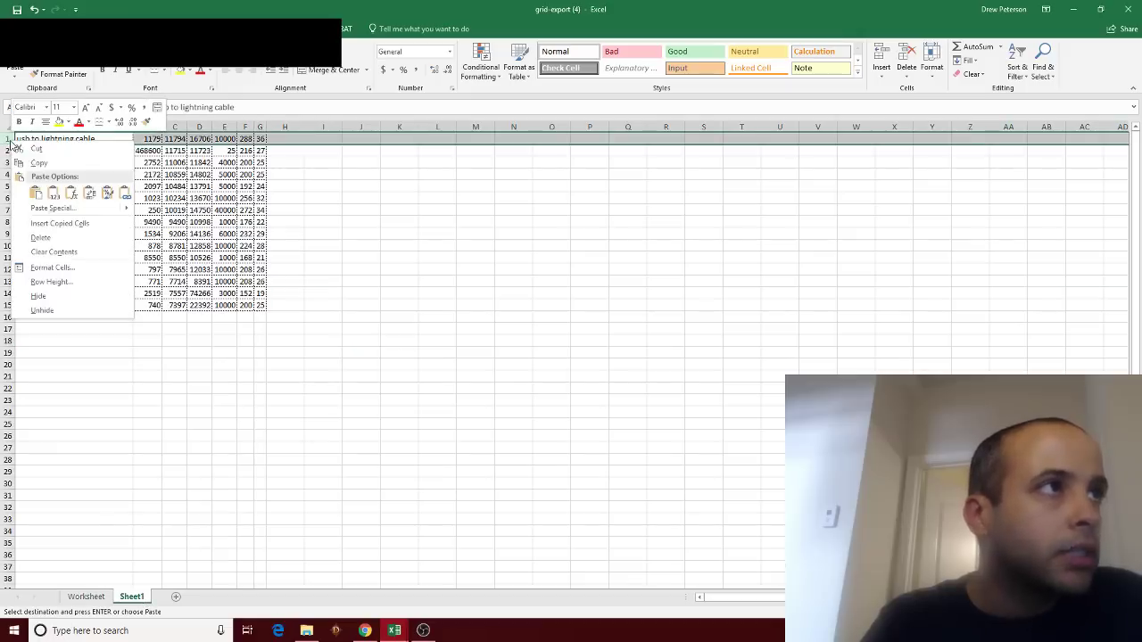
click(43, 224)
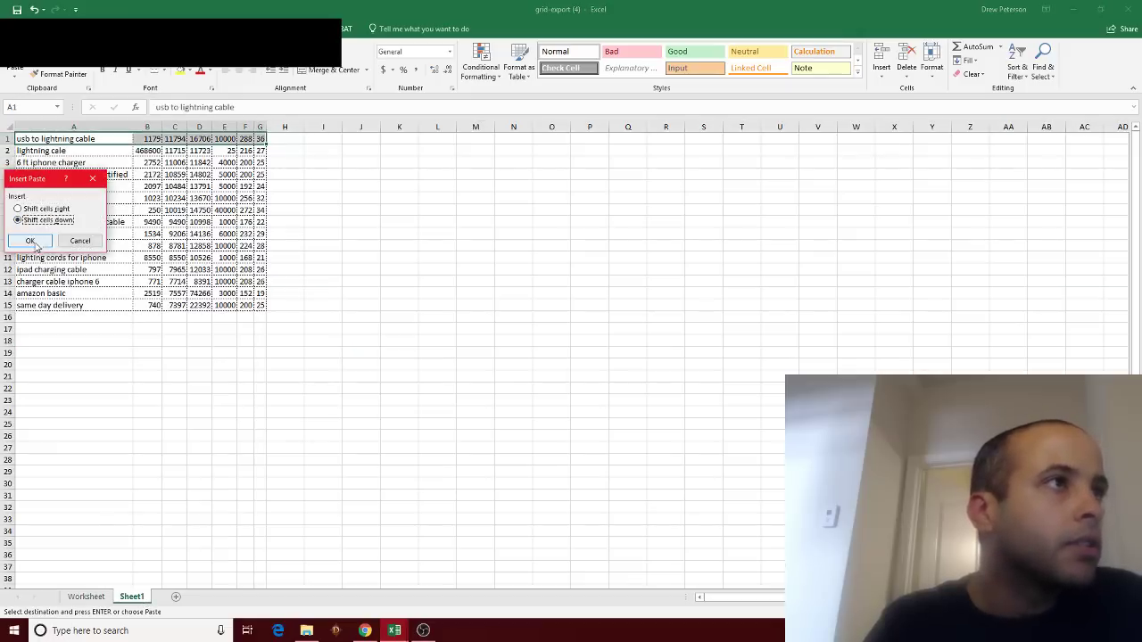
click(31, 241)
AutoFit Sheet1's columns, review the shortlisted phrases and volumes, then return to the browser.
click(10, 130)
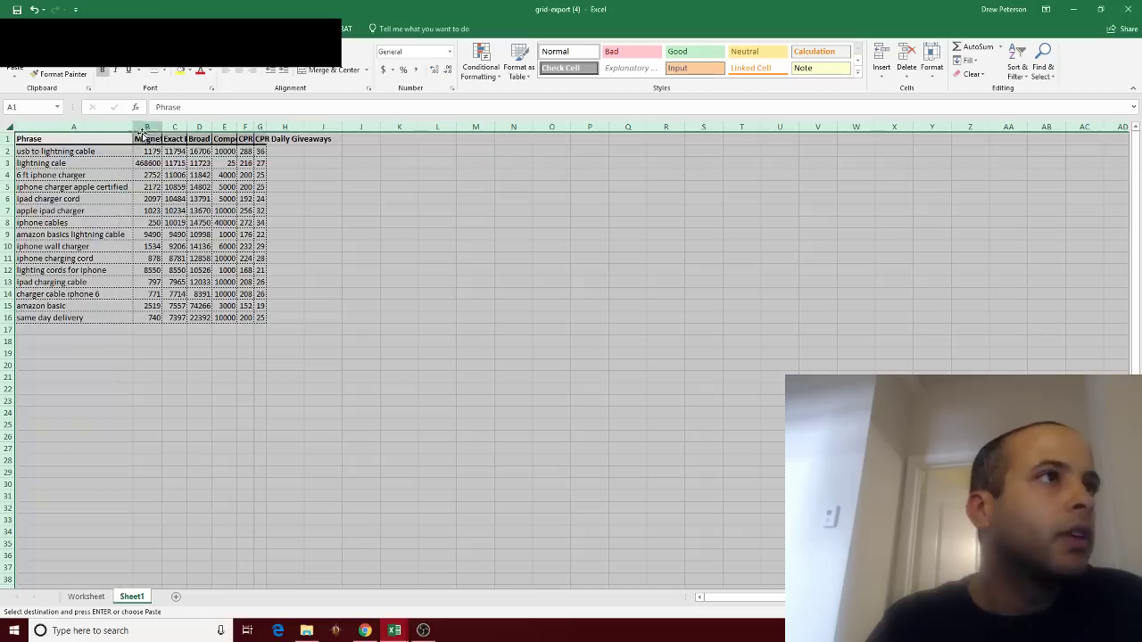
double_click(129, 127)
click(314, 211)
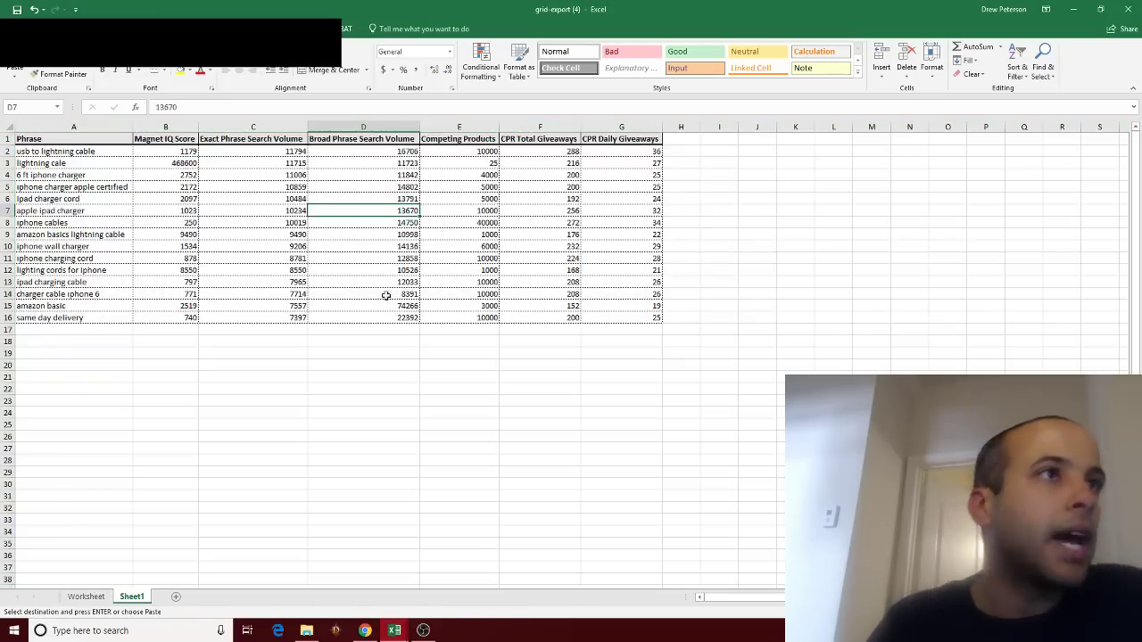
drag(295, 222, 338, 315)
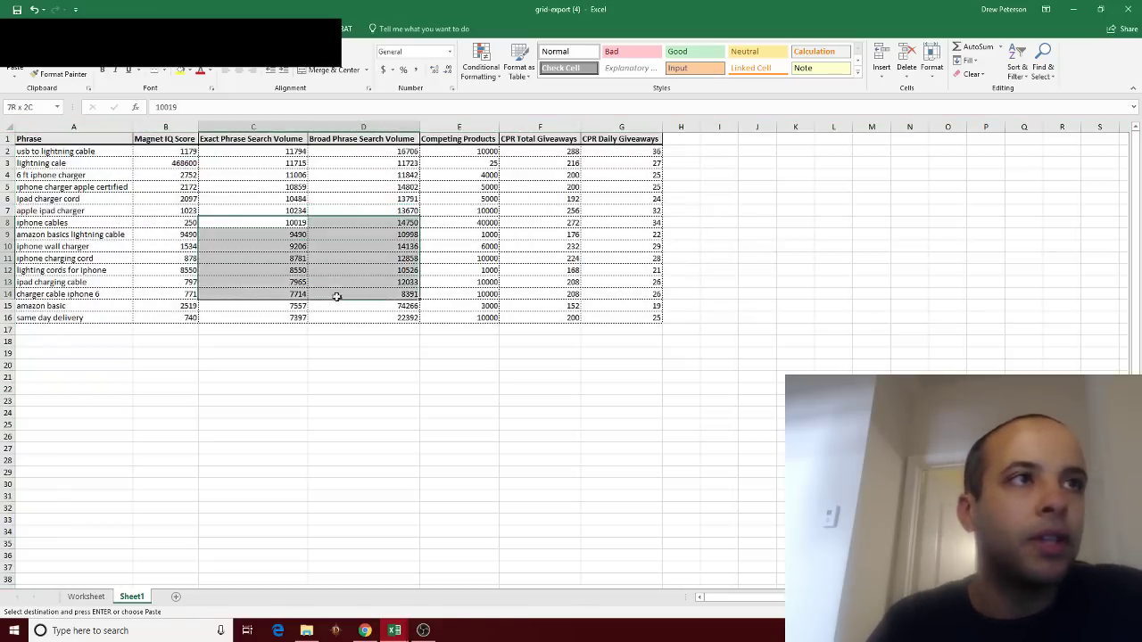
key(Up)
key(Up)
key(Up)
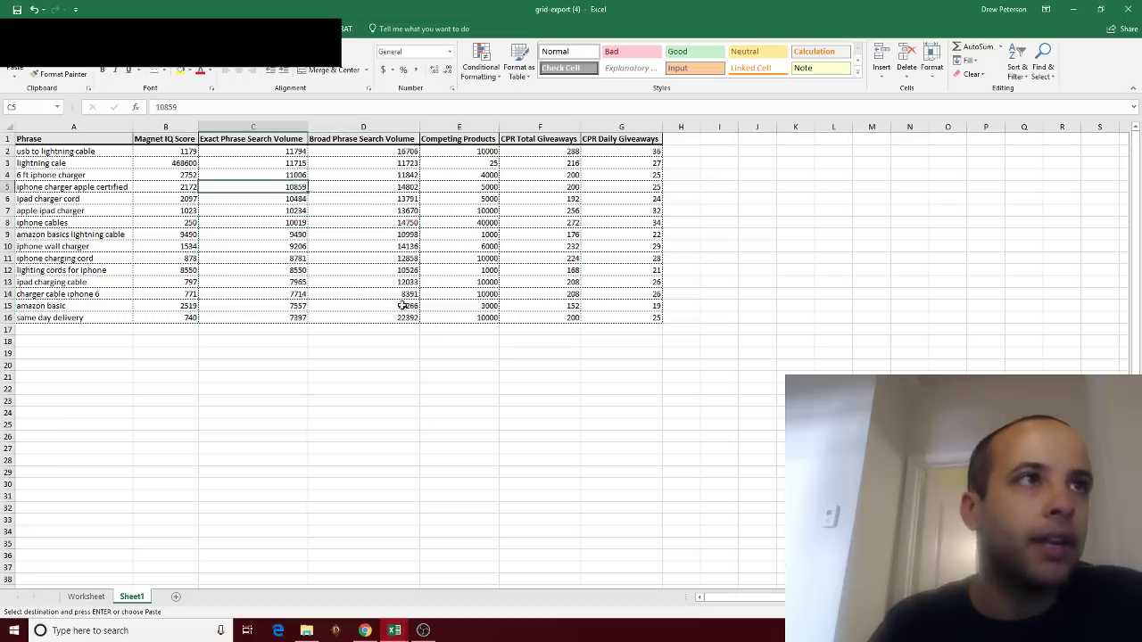
key(Left)
key(Left)
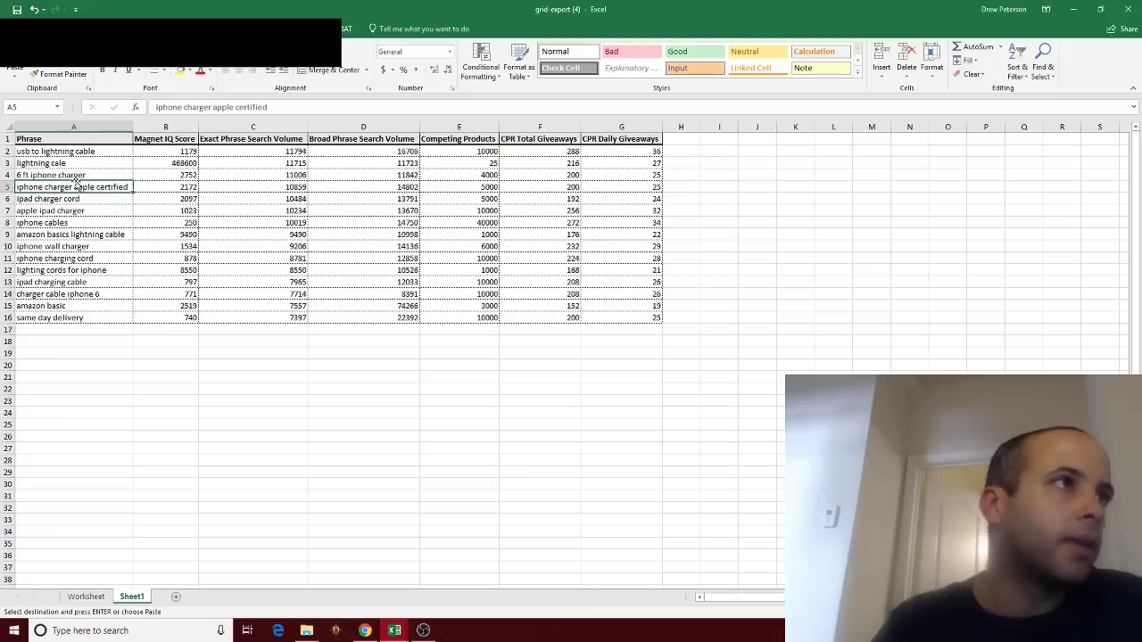
click(76, 176)
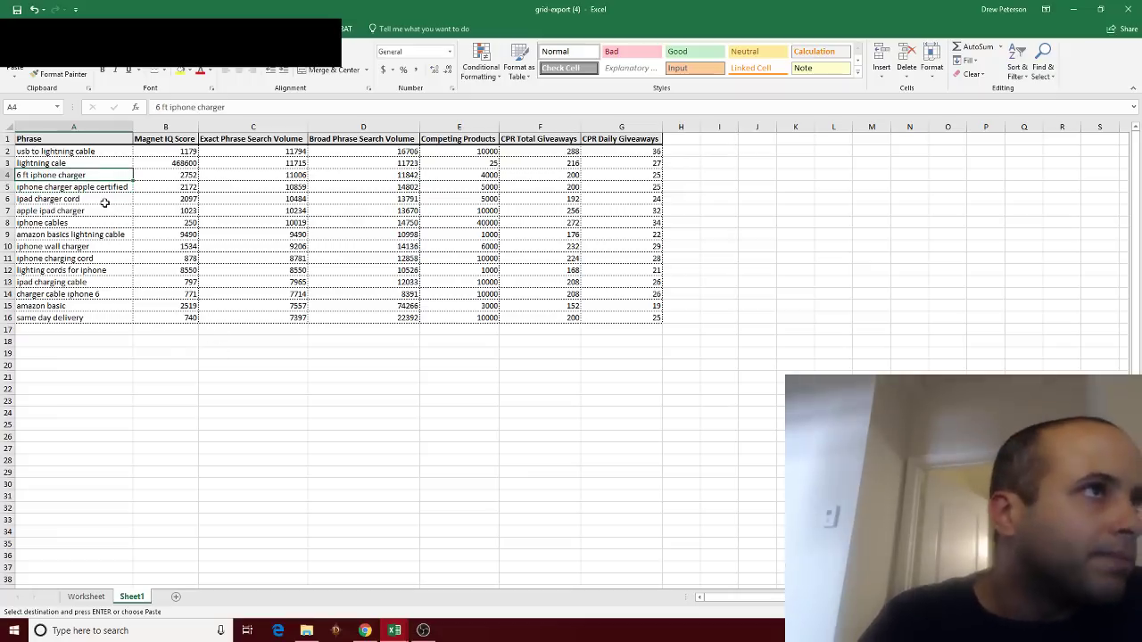
click(78, 163)
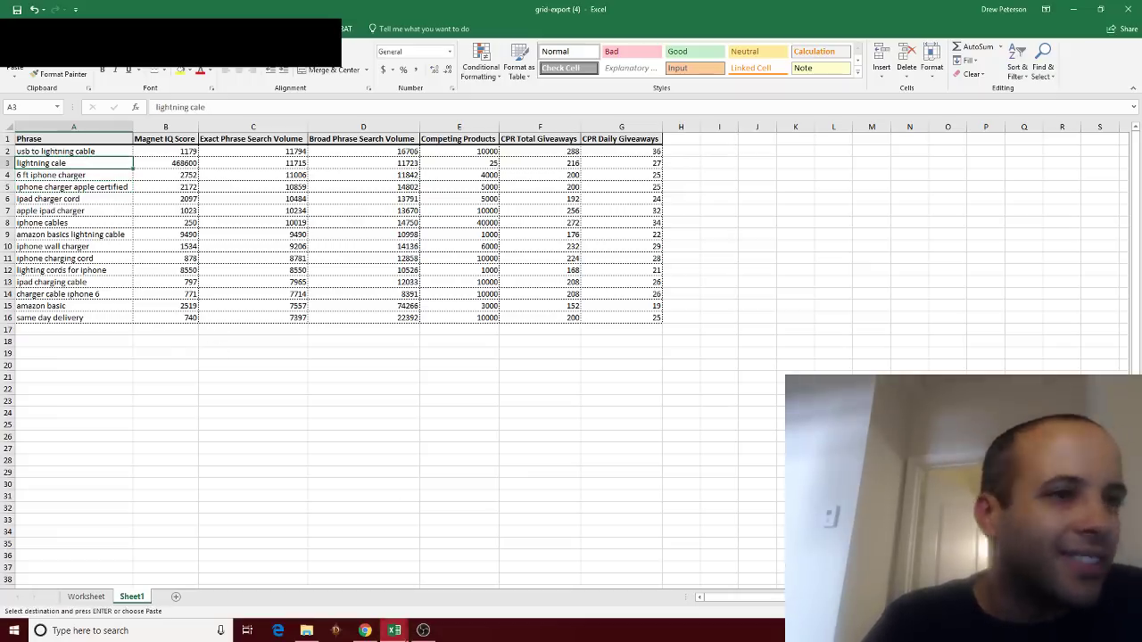
key(alt+Tab)
Search Amazon for the misspelled keyword 'lightning cale'.
click(63, 9)
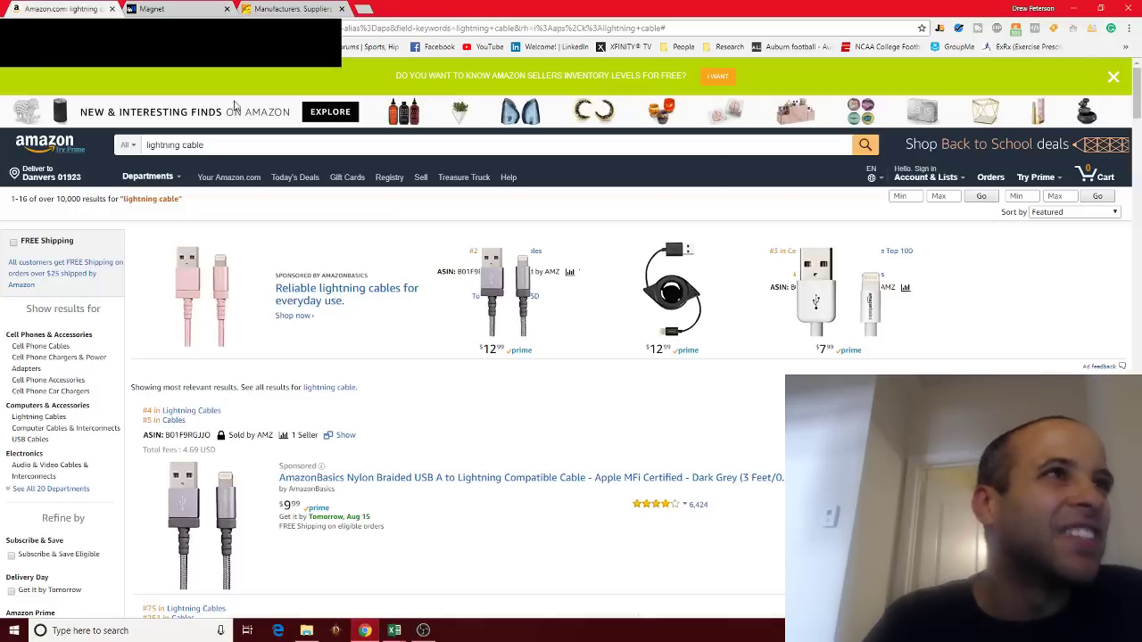
double_click(190, 146)
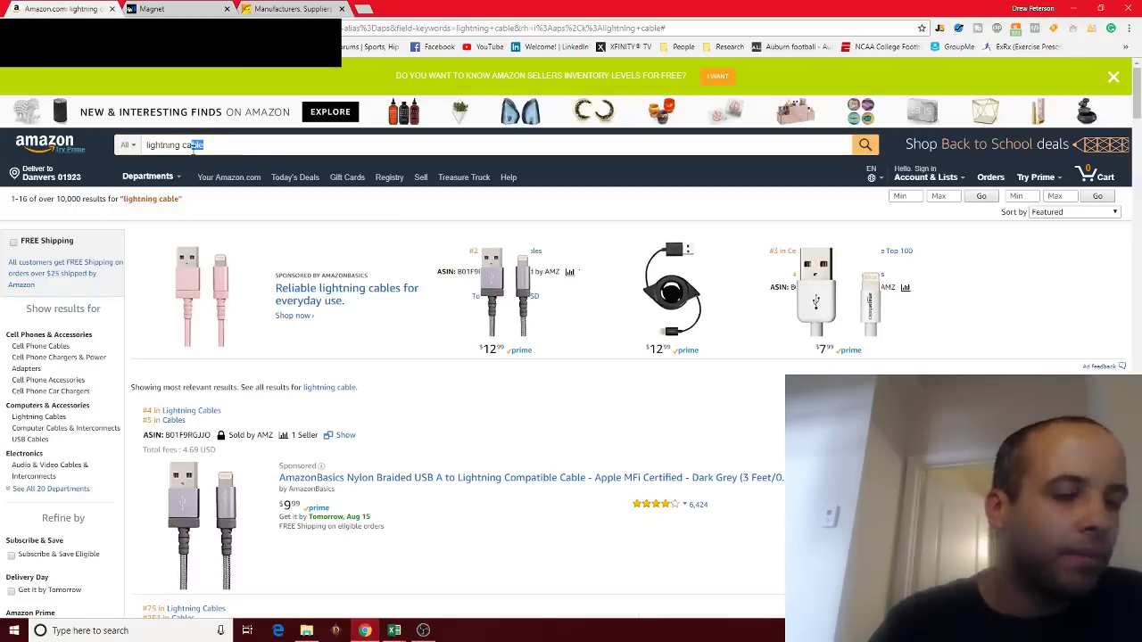
text(cale)
key(Return)
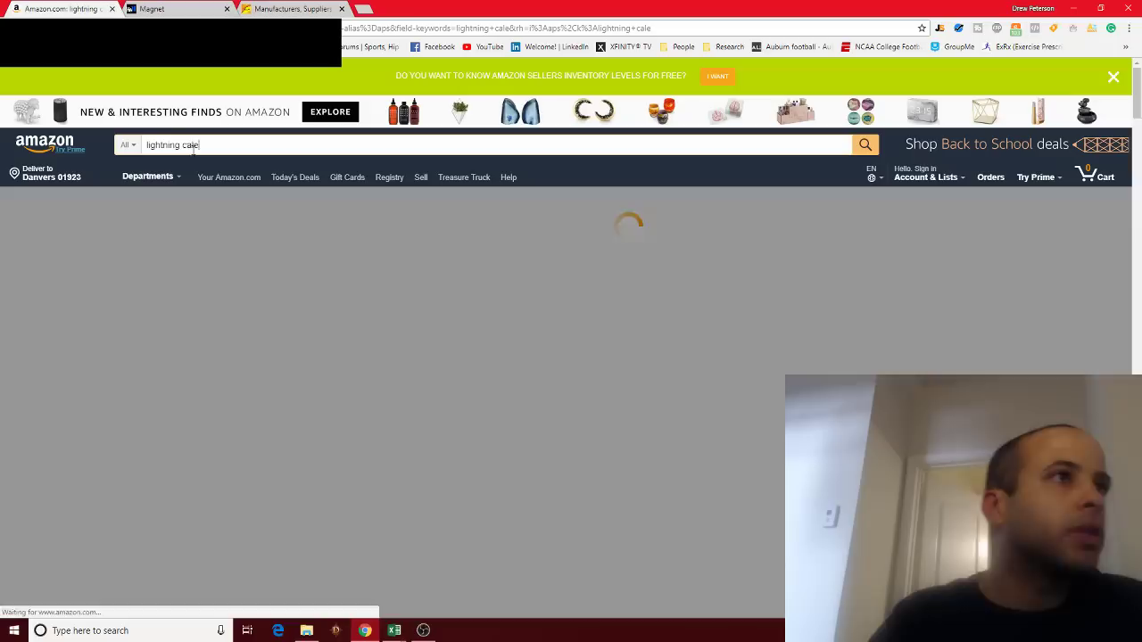
Check Jungle Scout's data for these results (578 average monthly sales), then return to Excel.
click(940, 28)
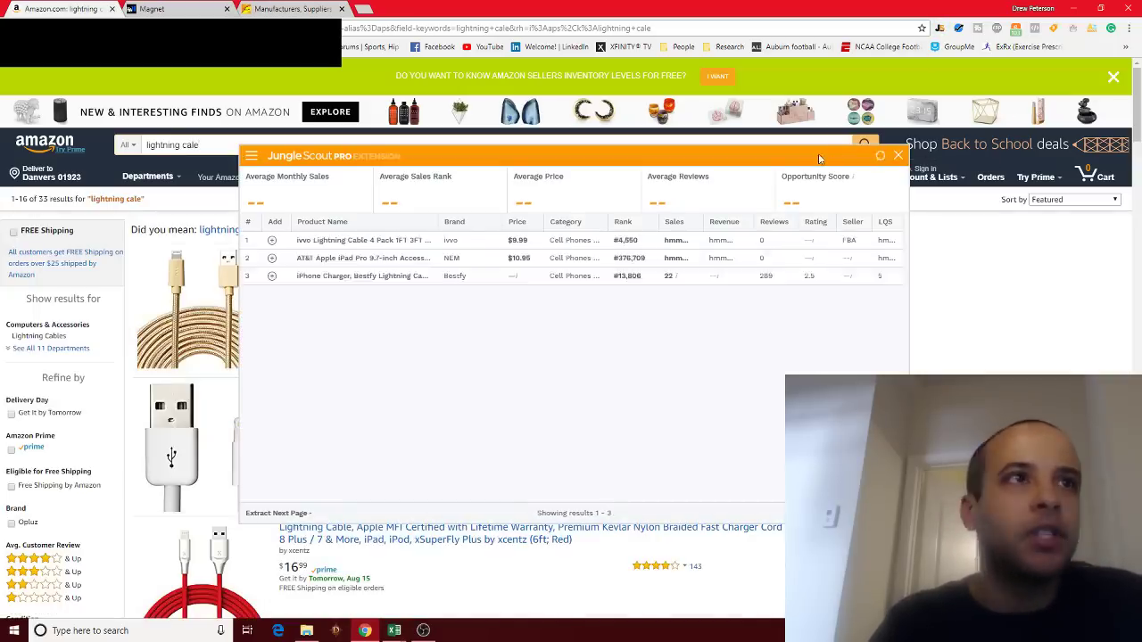
drag(815, 157, 951, 150)
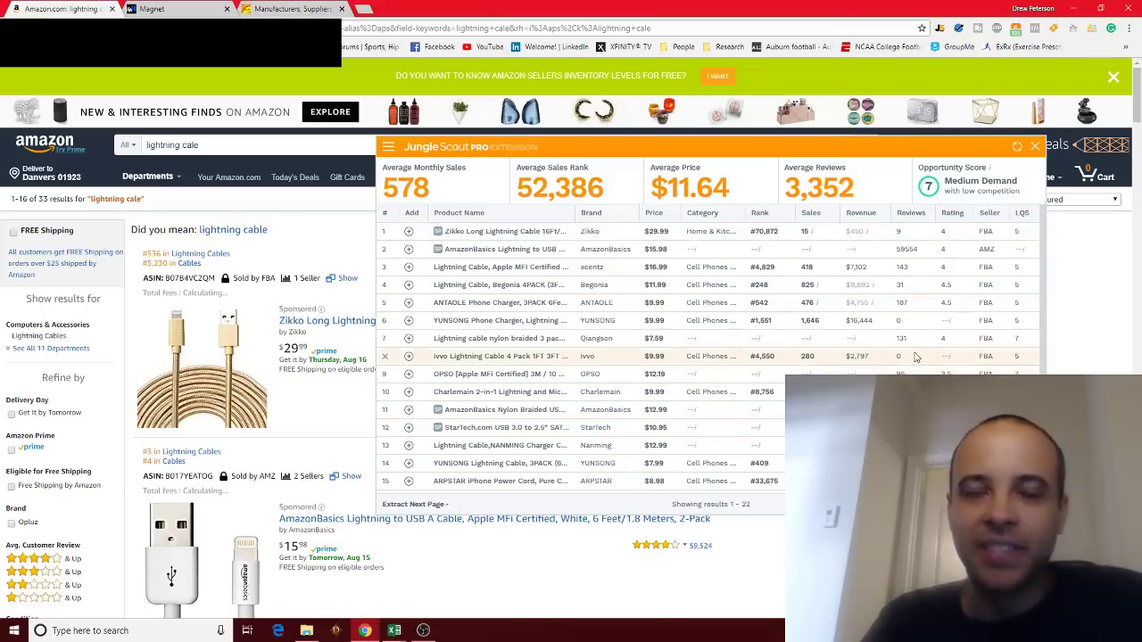
scroll(912, 354, down, 1)
scroll(912, 354, down, 1)
scroll(918, 345, down, 1)
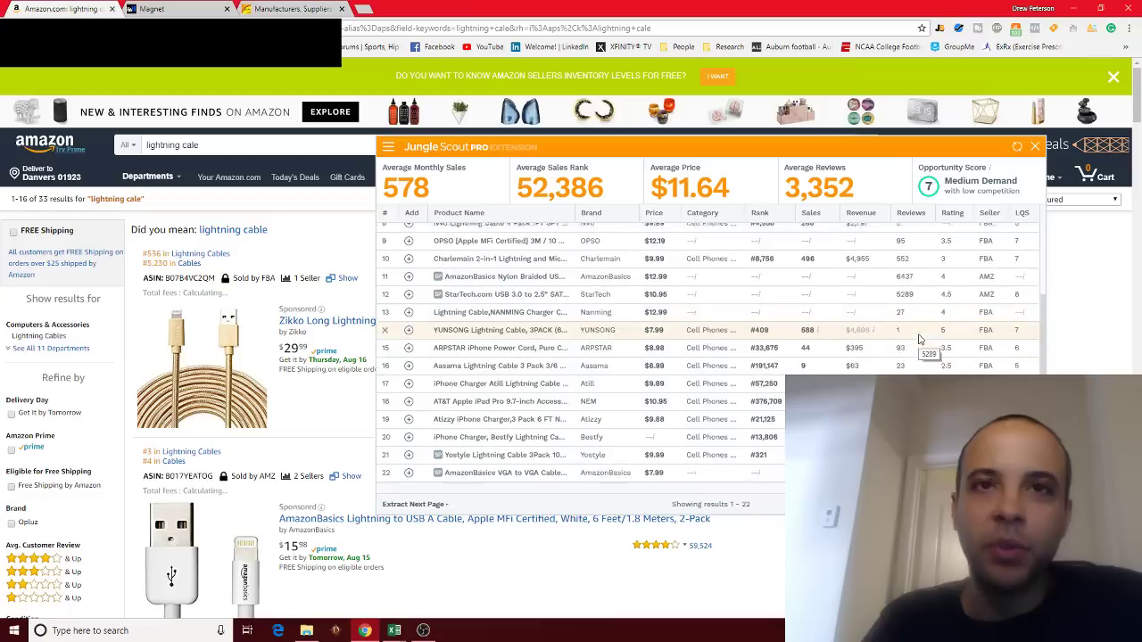
scroll(936, 348, up, 2)
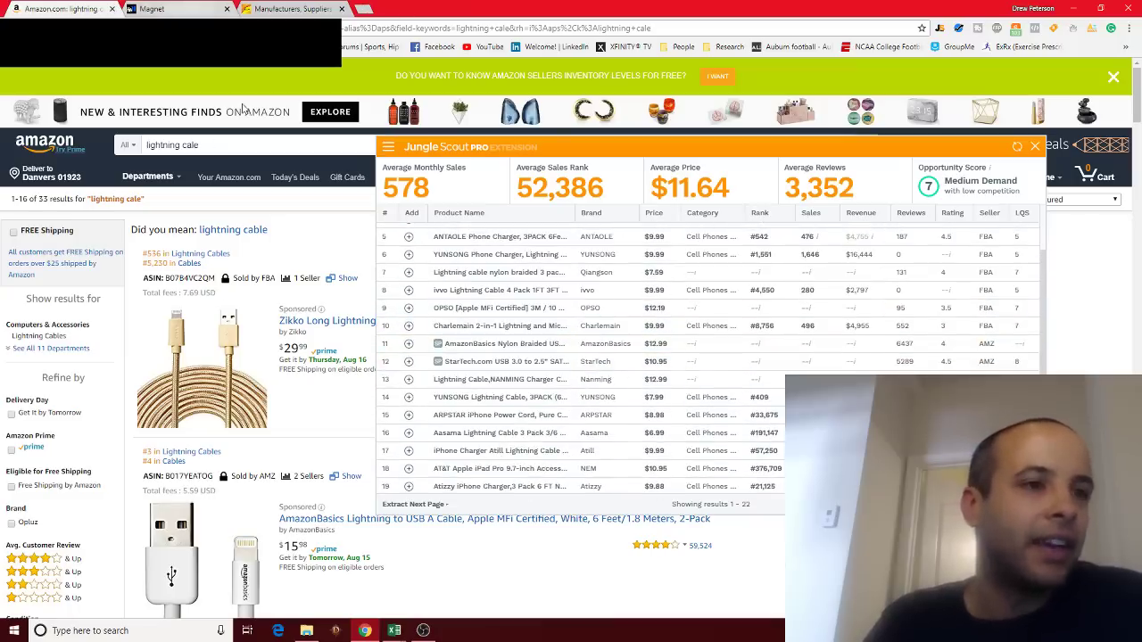
mouse_move(393, 631)
click(415, 593)
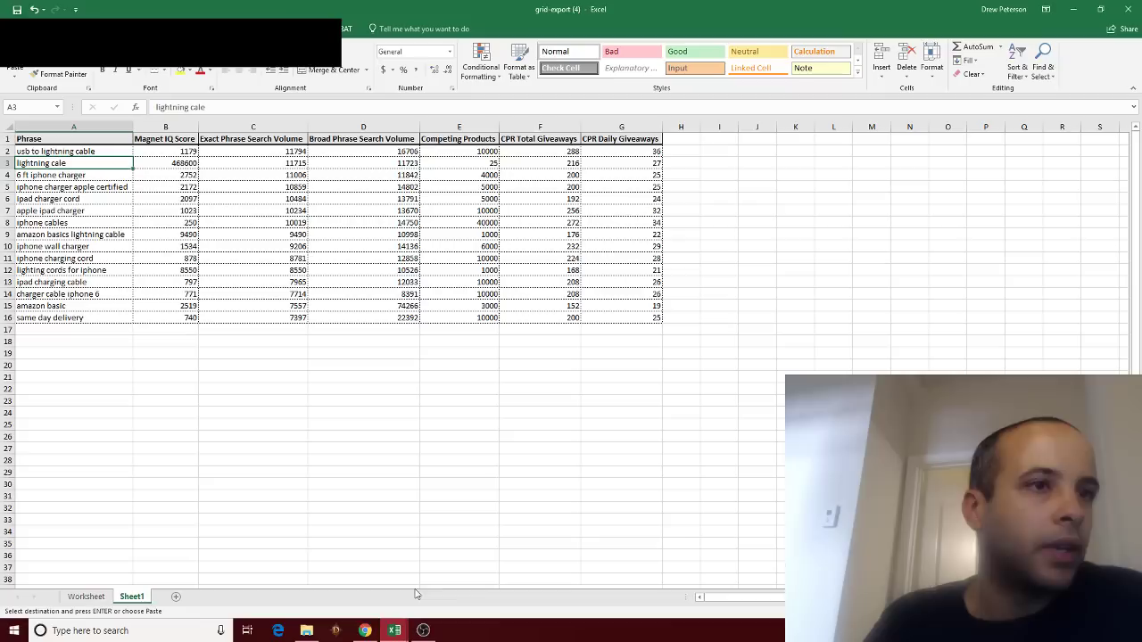
click(278, 163)
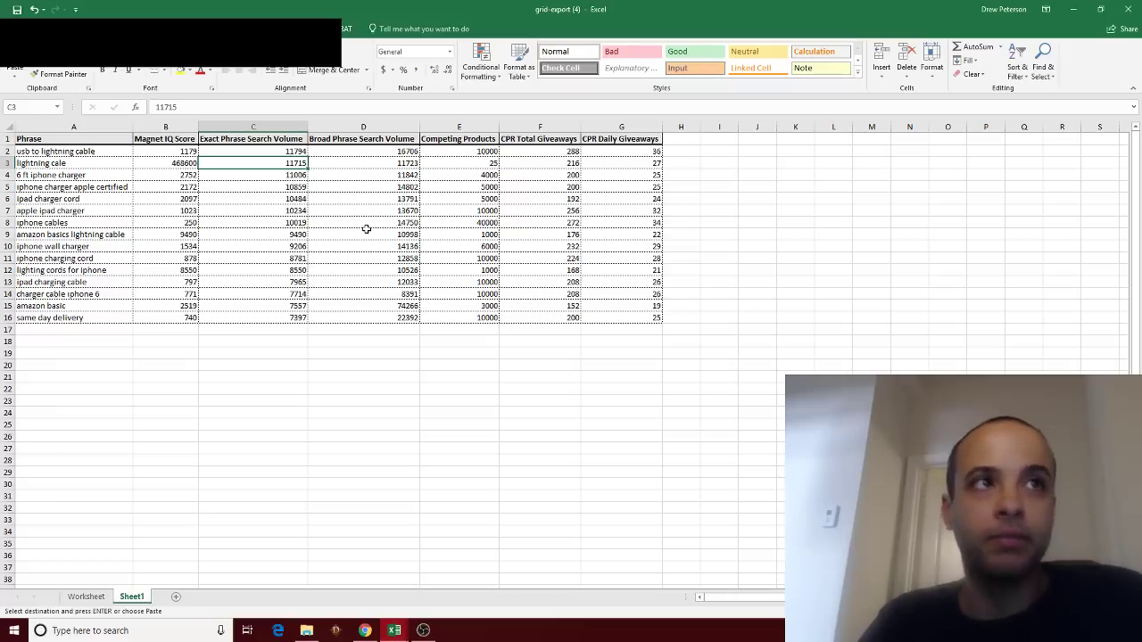
click(466, 164)
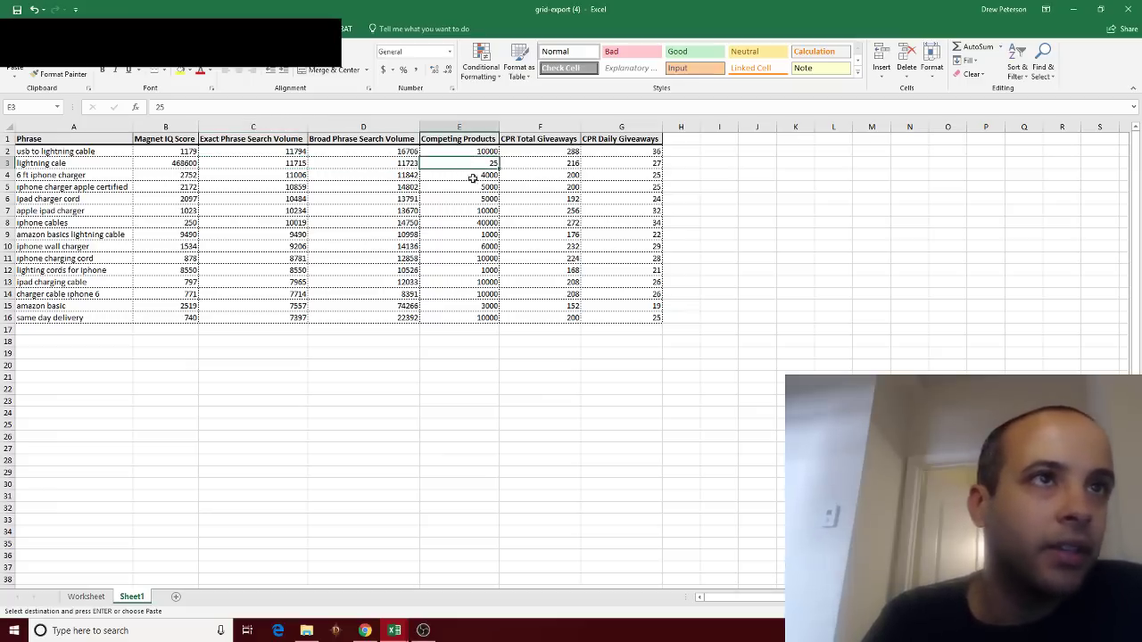
drag(465, 175, 484, 308)
click(485, 163)
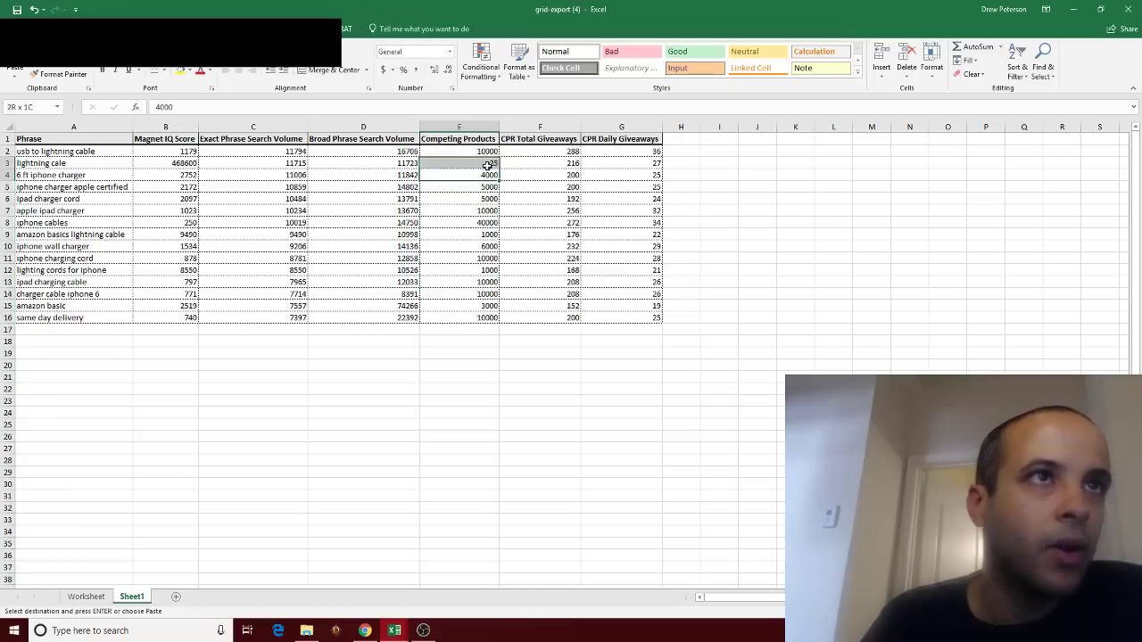
mouse_move(45, 163)
mouse_down()
mouse_move(687, 164)
mouse_move(36, 164)
mouse_up()
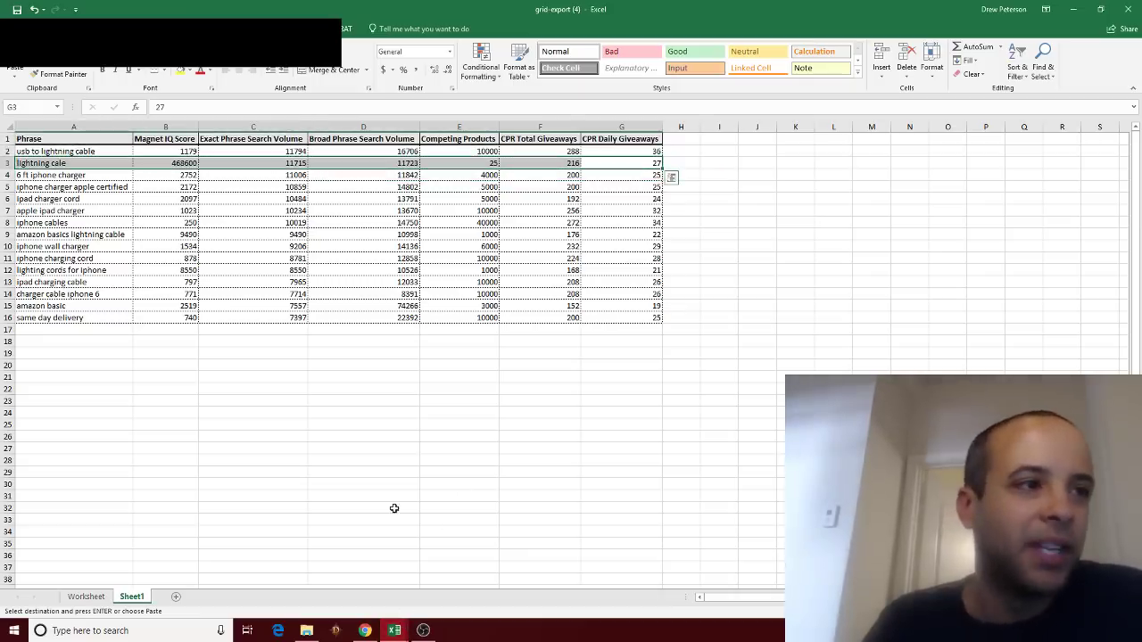
click(389, 635)
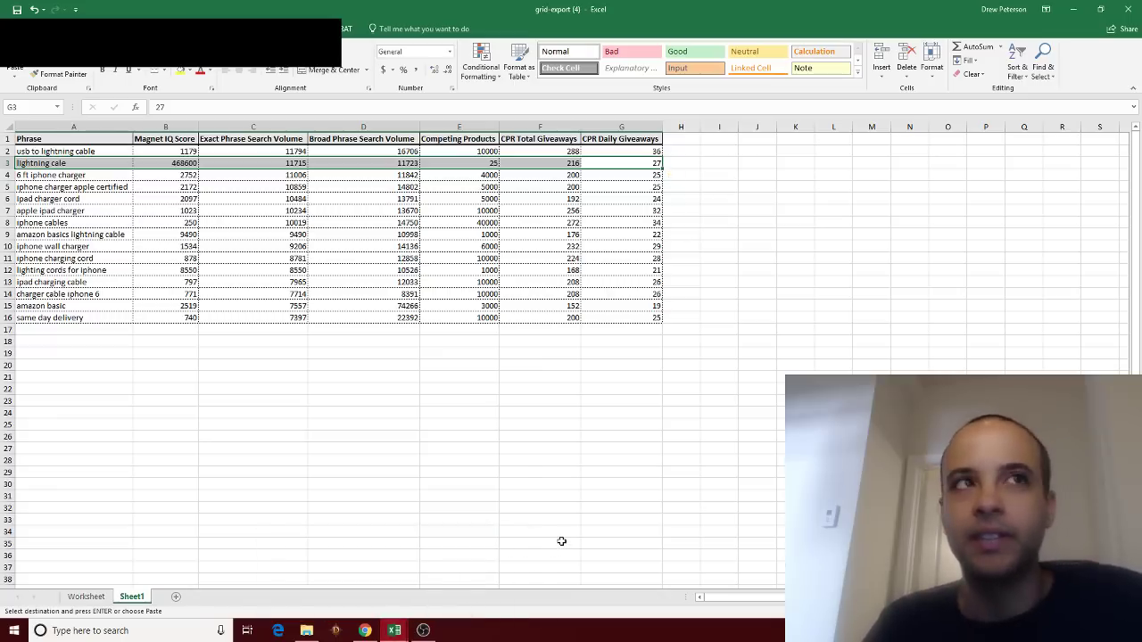
drag(656, 152, 657, 320)
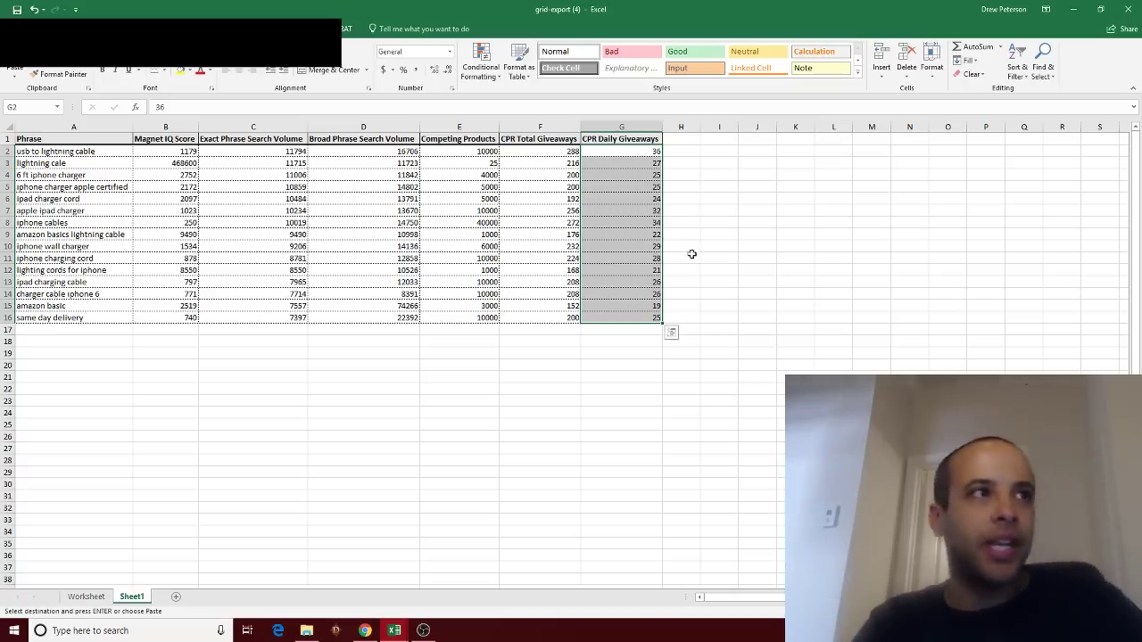
Close the Jungle Scout panel, browse the 'lightning cale' listings, and move to Alibaba's search.
click(365, 630)
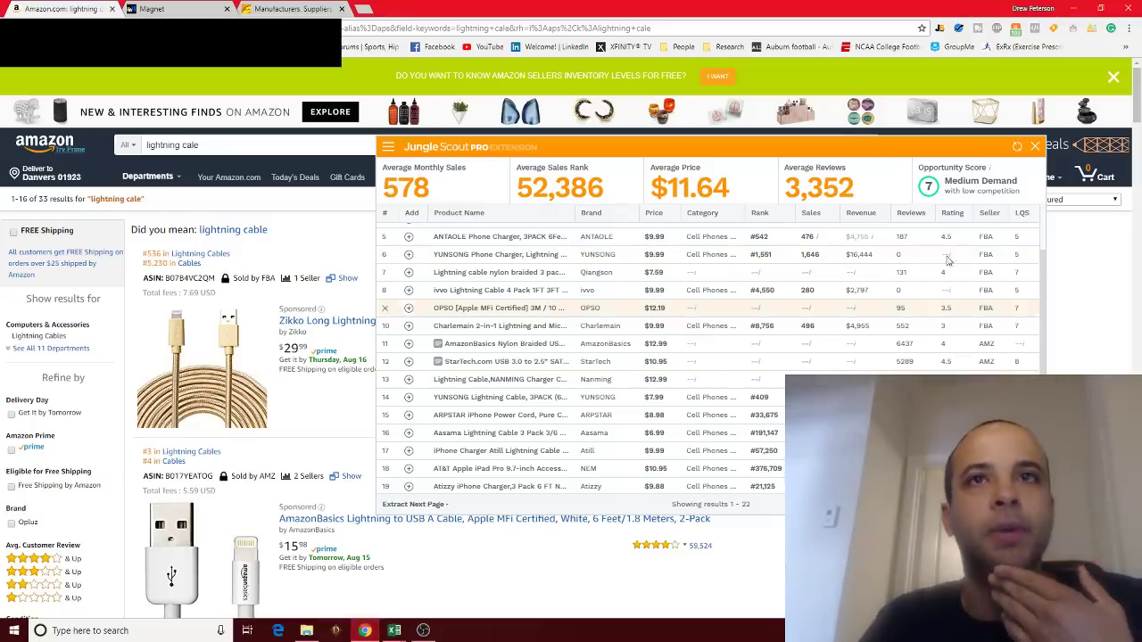
click(1032, 147)
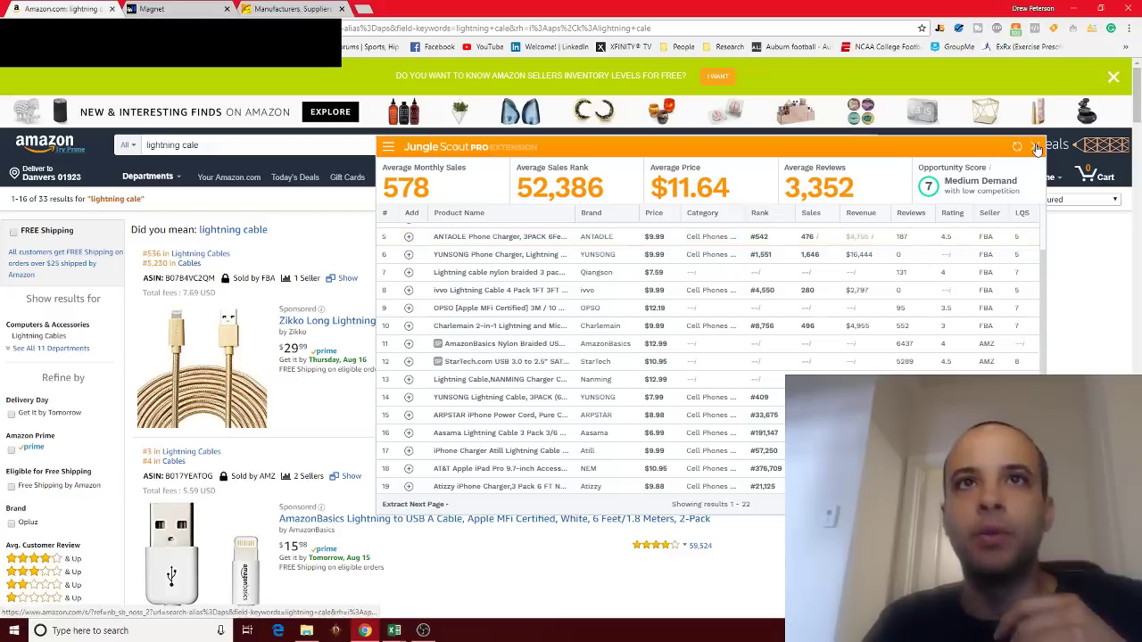
scroll(580, 407, down, 1)
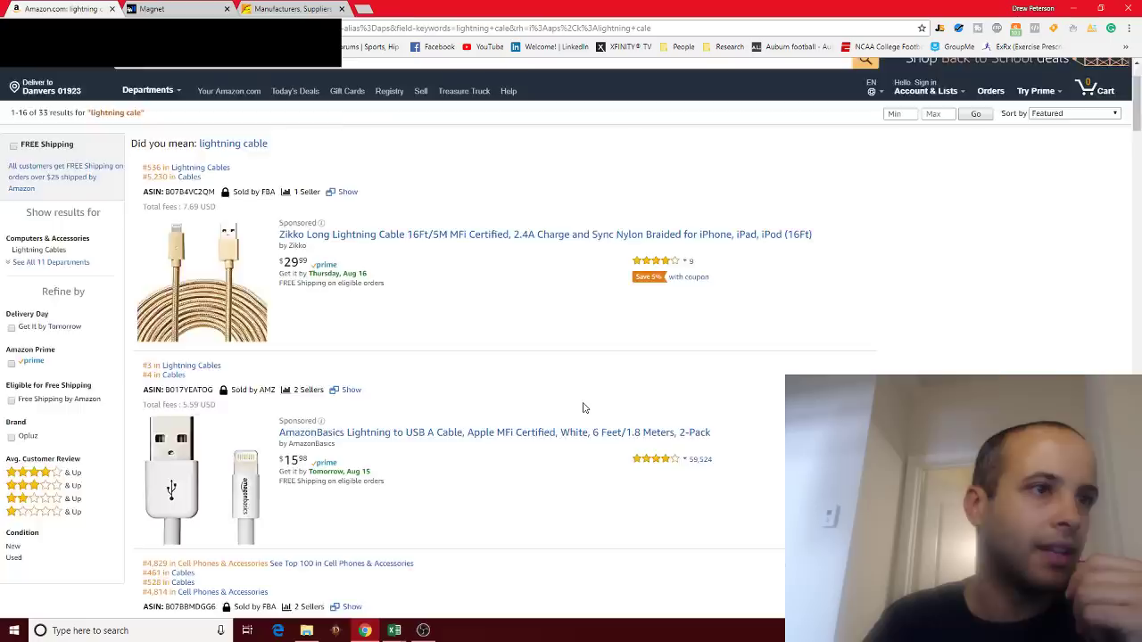
scroll(581, 408, down, 3)
scroll(580, 410, down, 3)
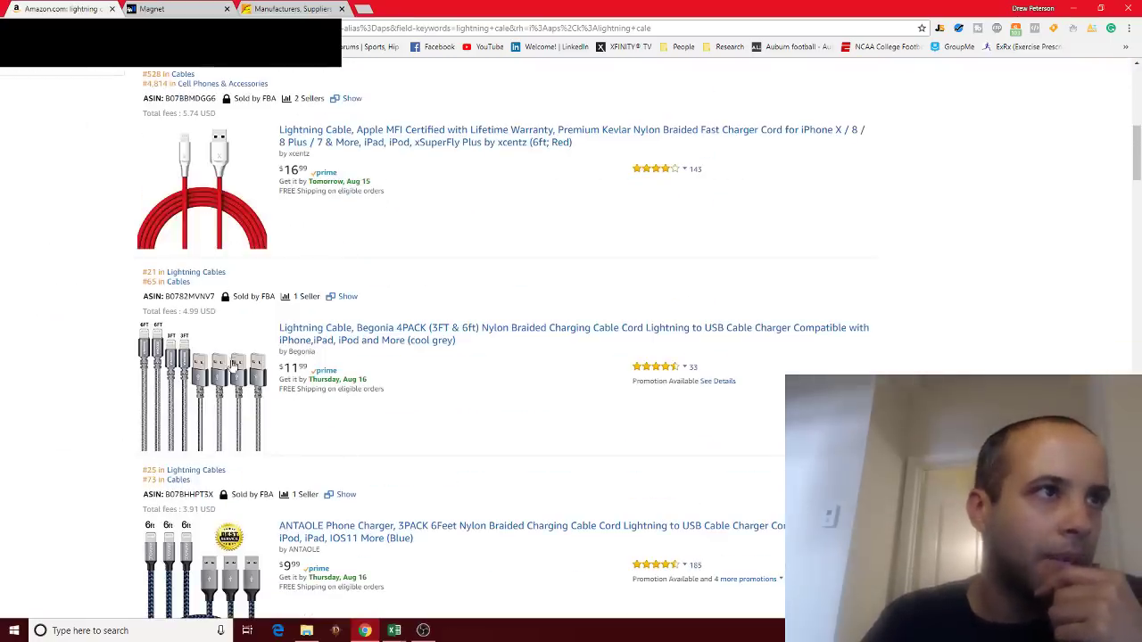
scroll(535, 416, down, 3)
scroll(543, 413, up, 5)
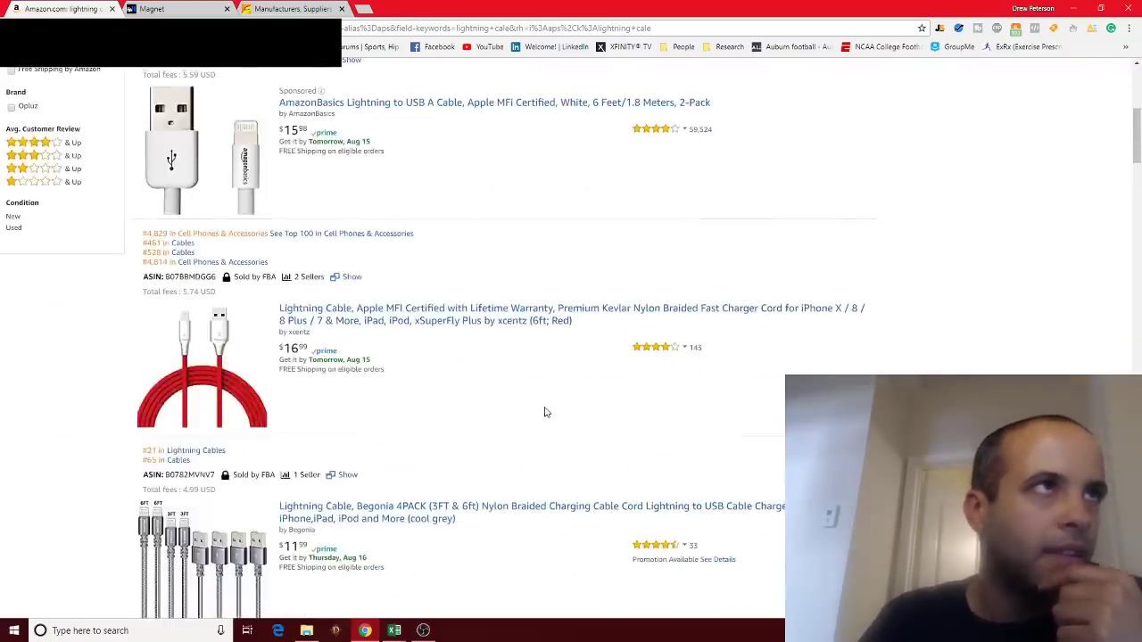
click(277, 6)
click(359, 106)
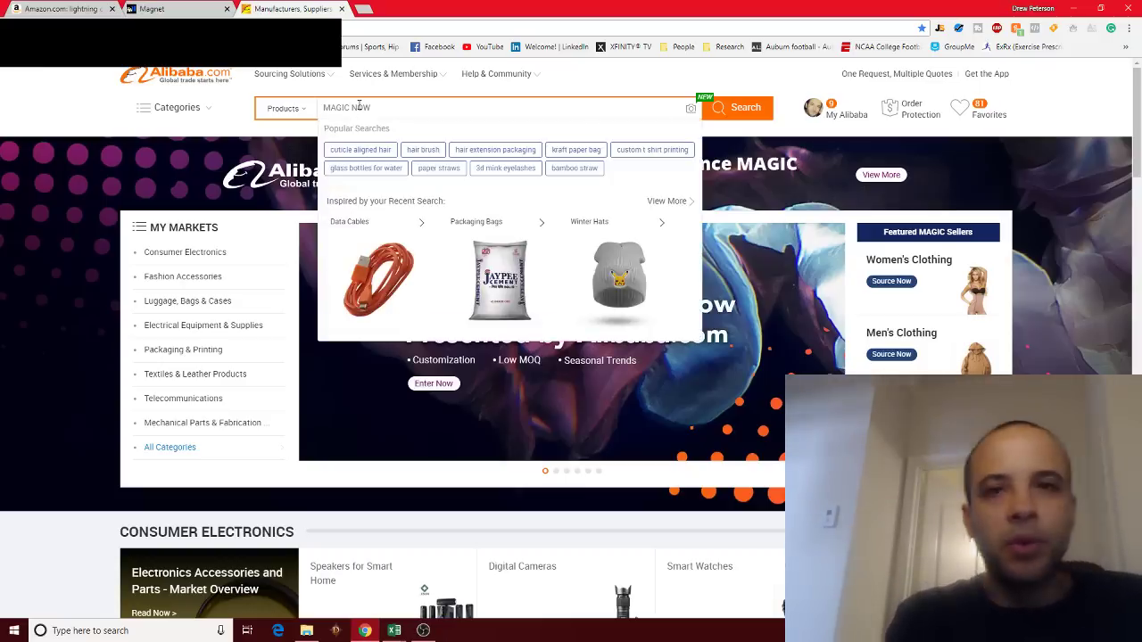
Search Alibaba for '10 ft lightning cable' and browse the 117 supplier results.
text(10)
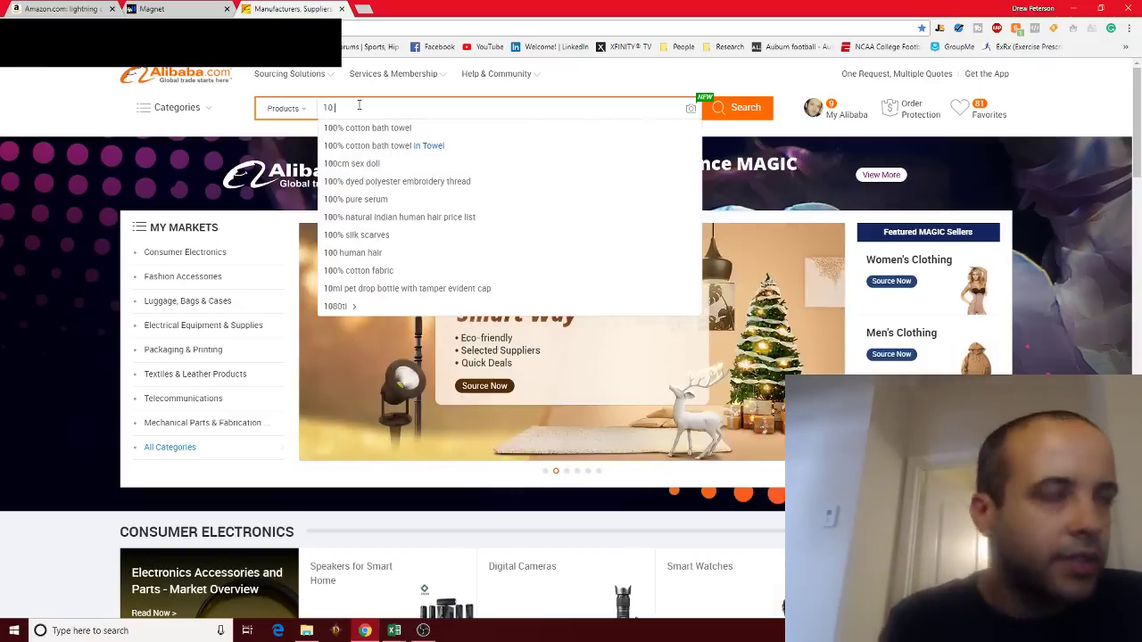
text( ft )
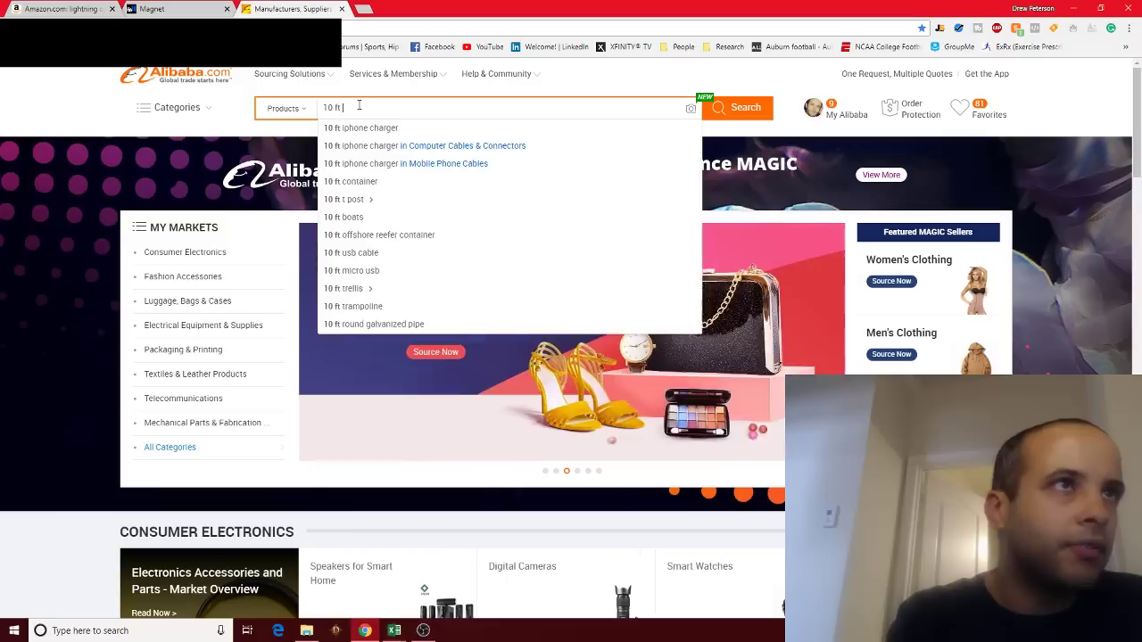
text(lightning cab)
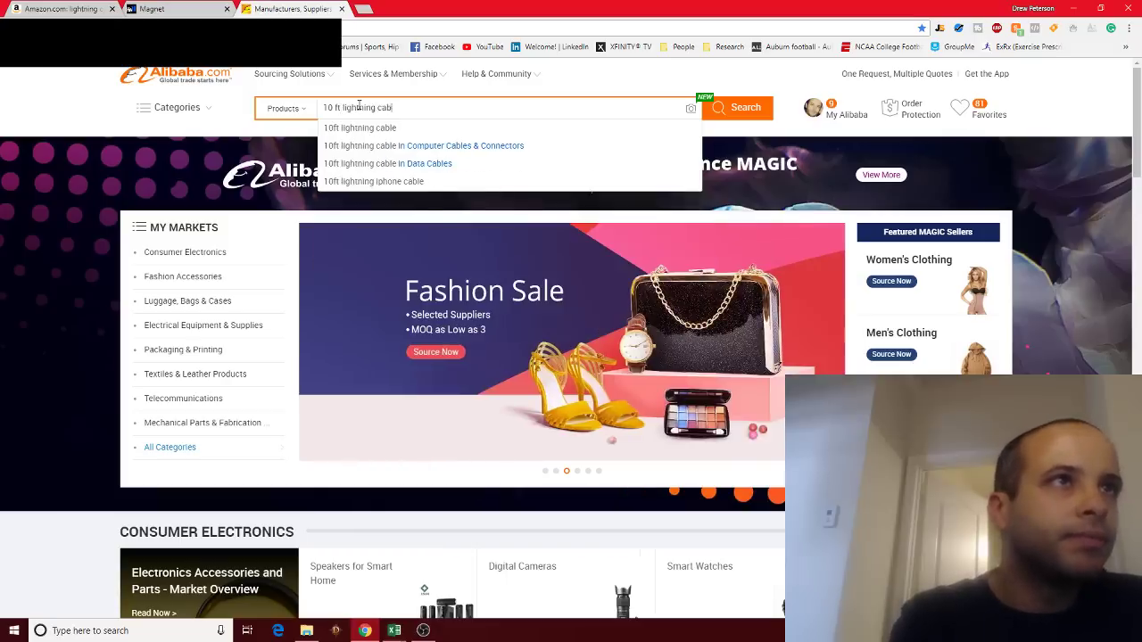
text(le)
key(Return)
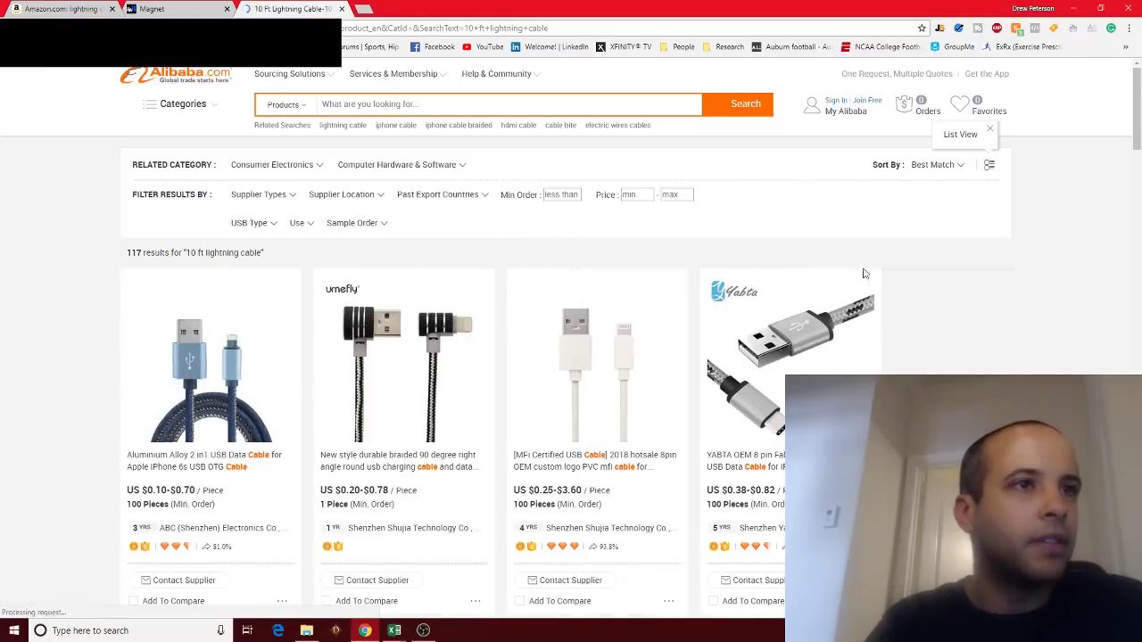
scroll(1054, 274, down, 1)
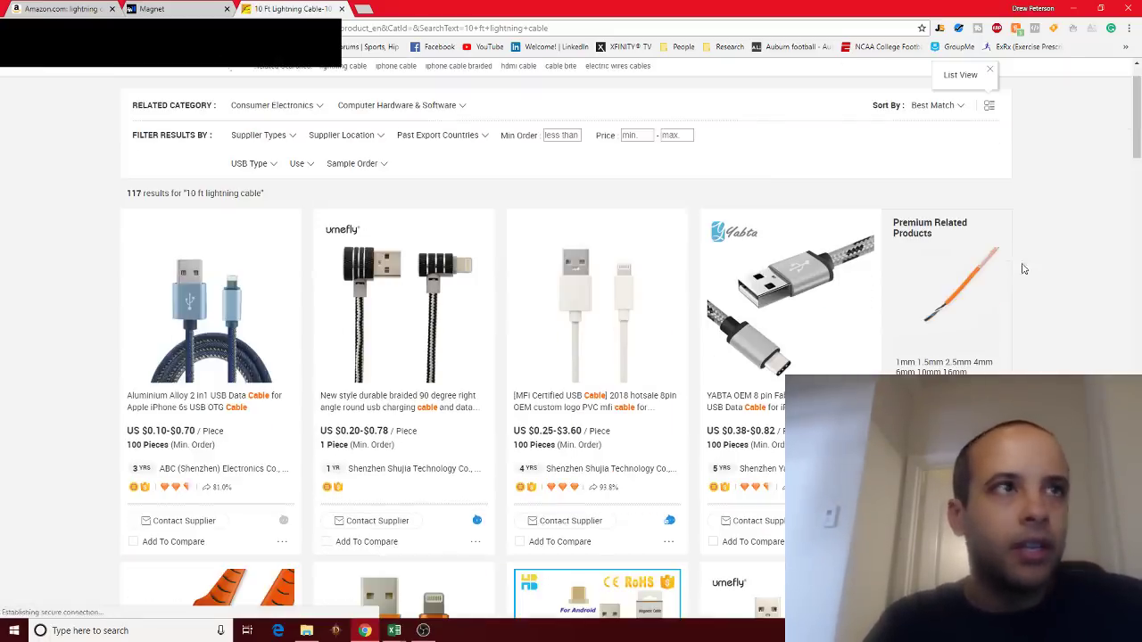
scroll(961, 249, down, 1)
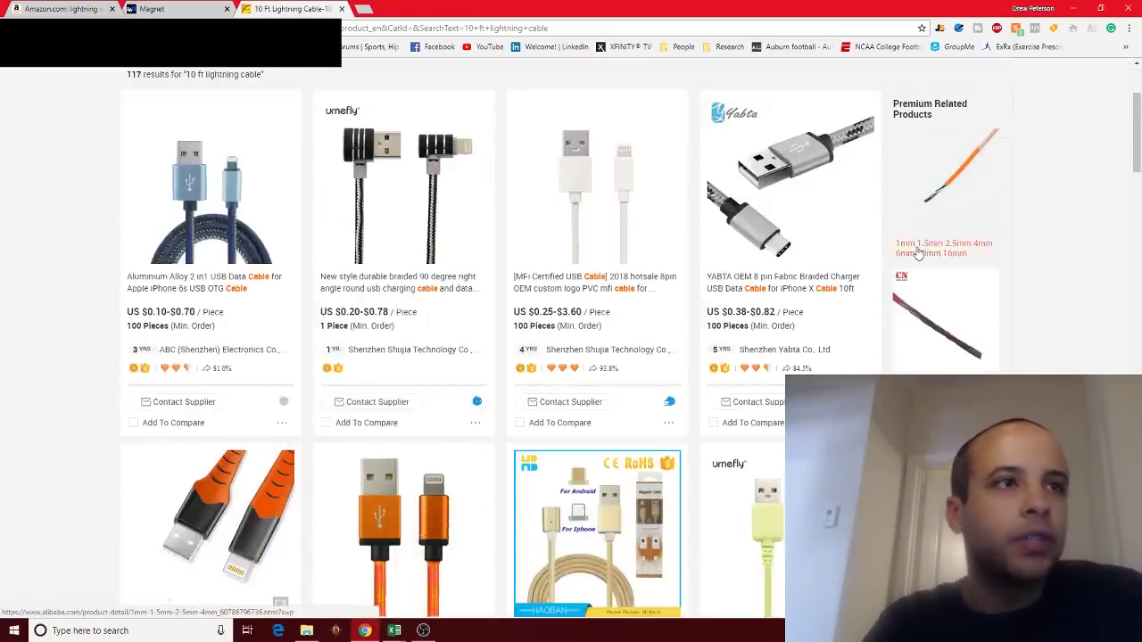
scroll(919, 252, down, 2)
scroll(830, 313, down, 3)
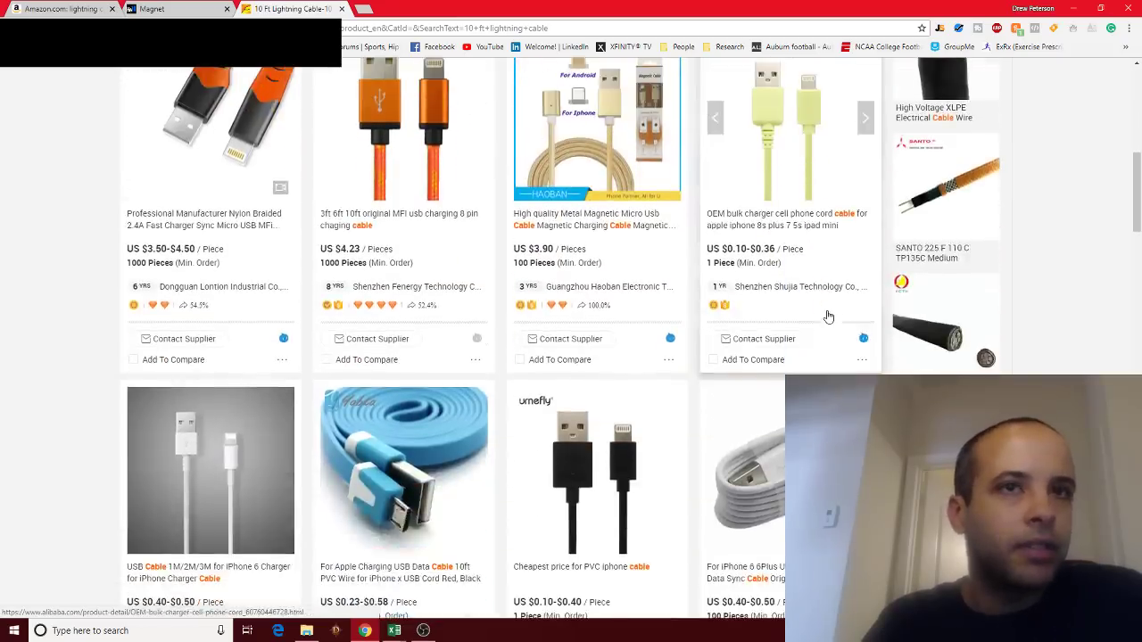
scroll(843, 359, down, 1)
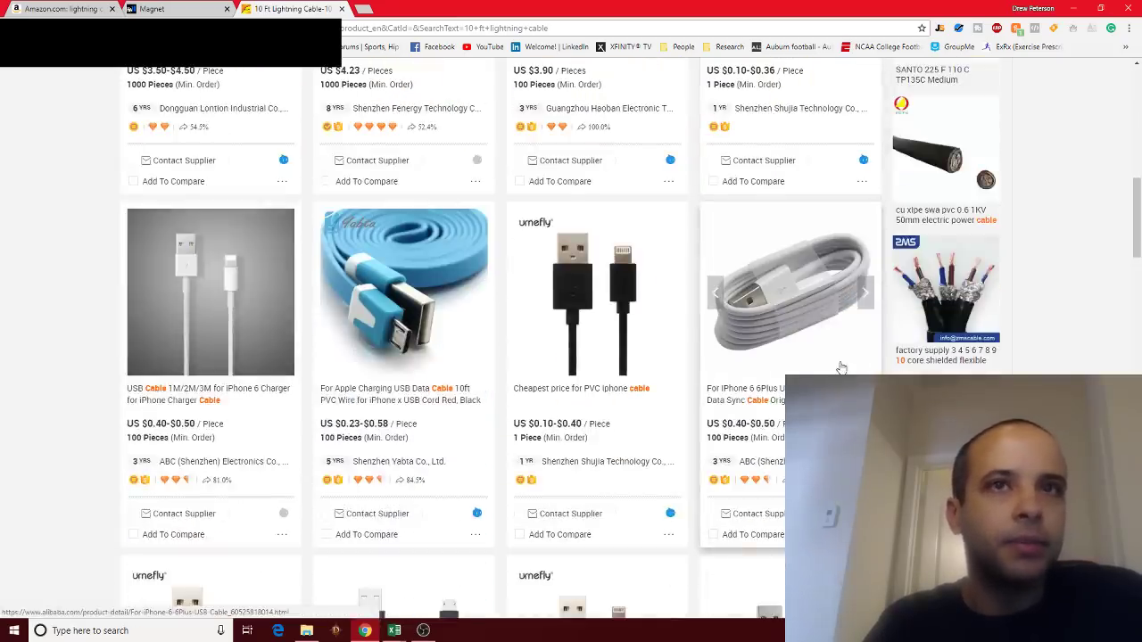
scroll(841, 367, down, 1)
scroll(841, 367, down, 1)
scroll(841, 368, down, 1)
scroll(841, 368, up, 3)
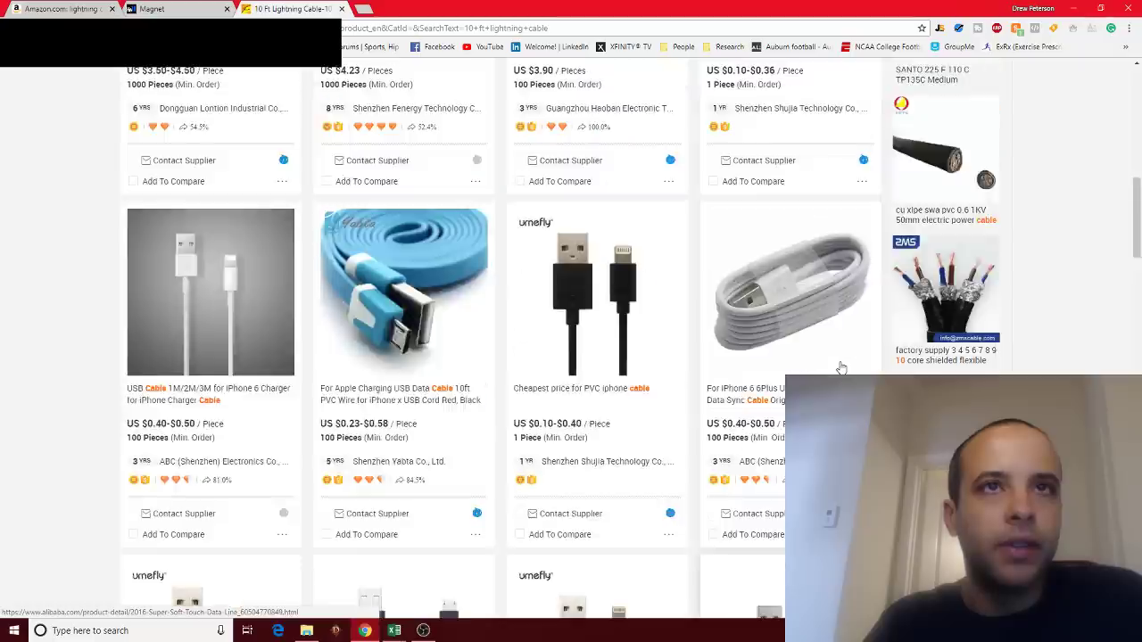
scroll(841, 368, up, 4)
scroll(841, 367, up, 2)
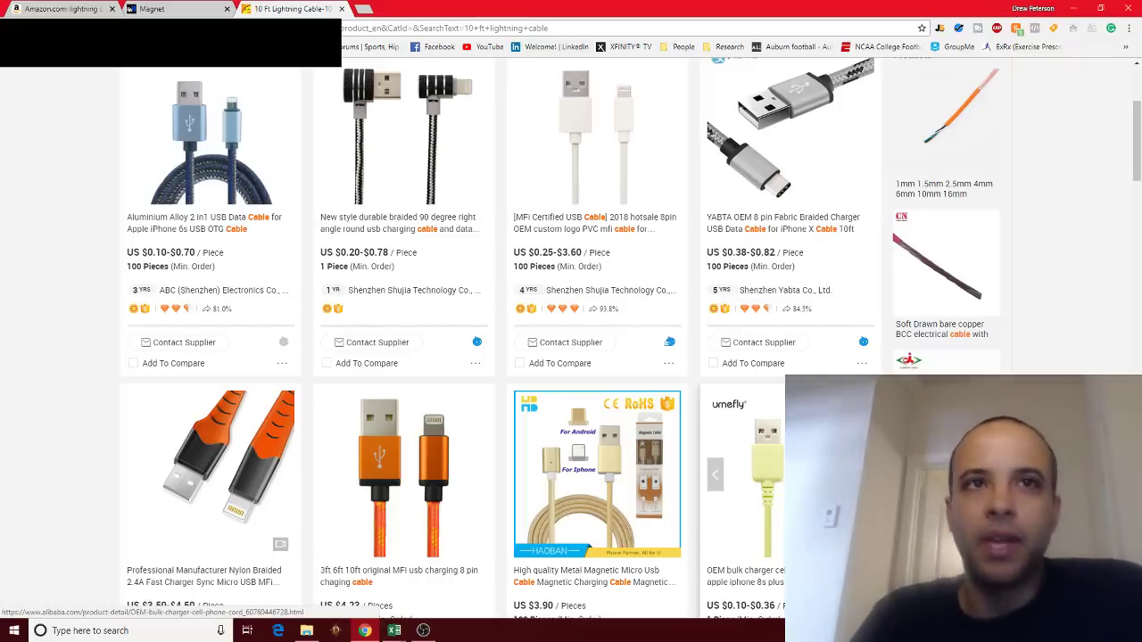
mouse_move(596, 472)
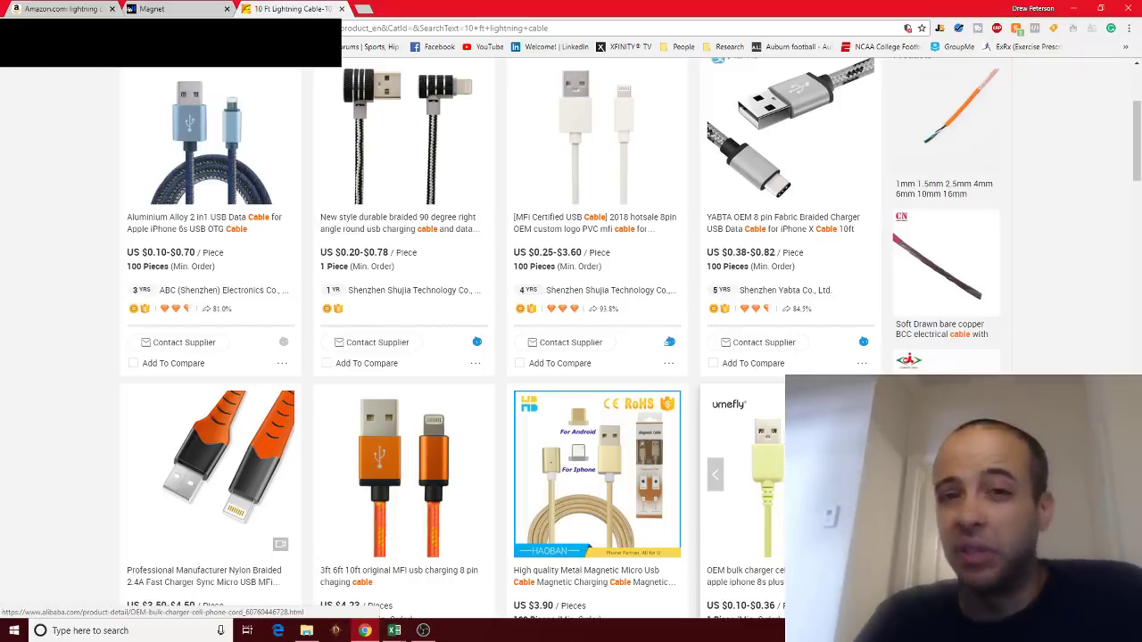
scroll(752, 487, up, 2)
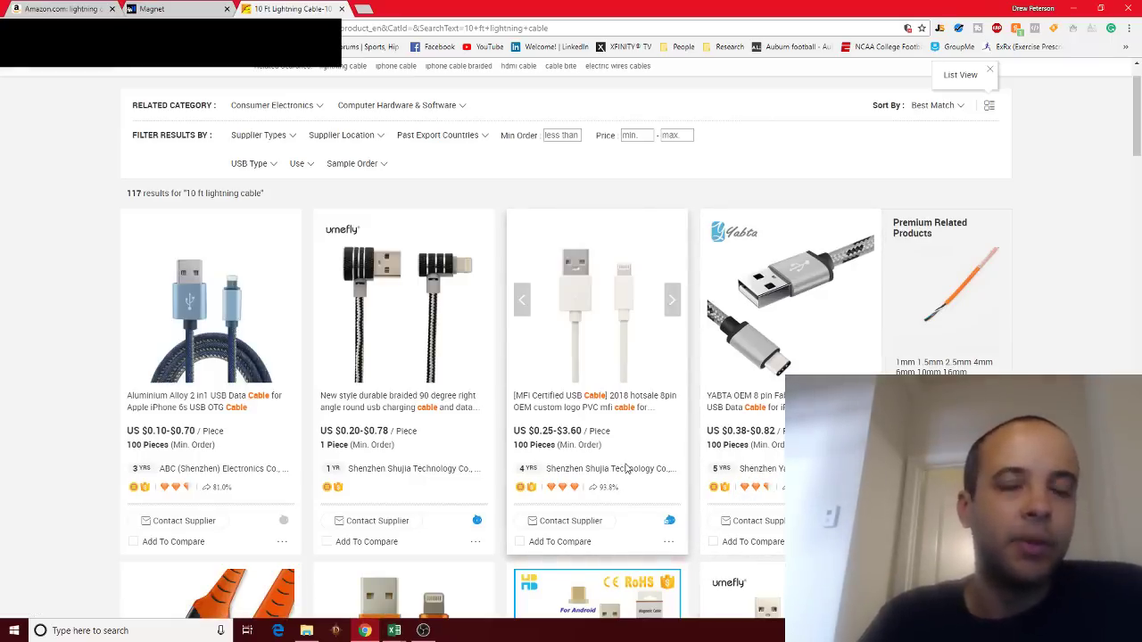
mouse_move(789, 134)
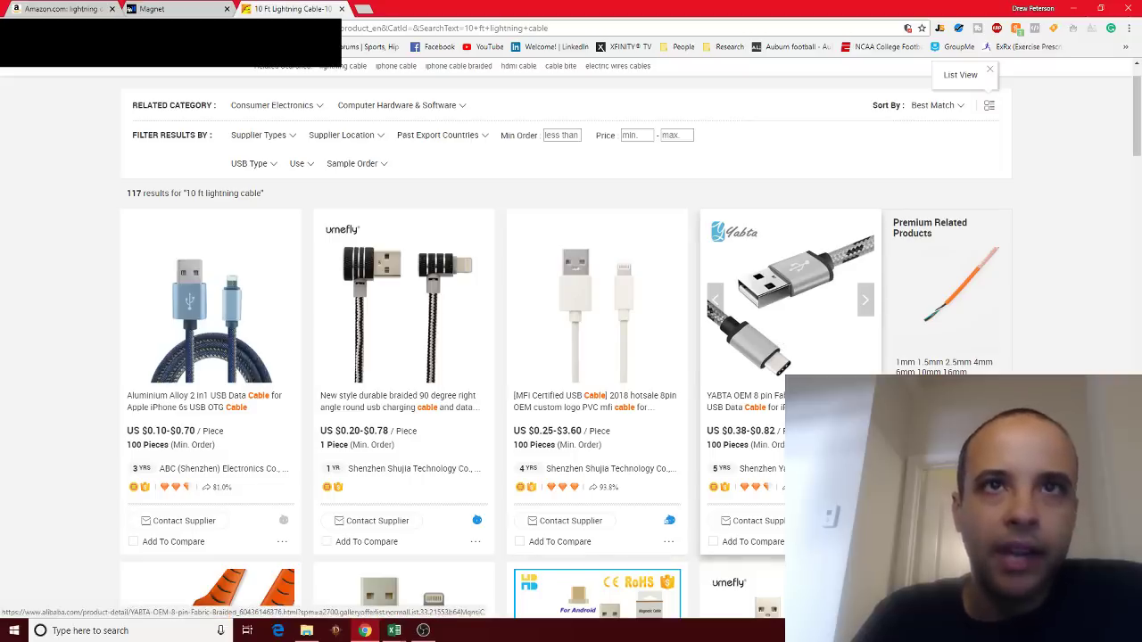
Open the YABTA 10 ft braided cable listing and check its $0.38–0.82 price and 100-piece minimum.
click(799, 359)
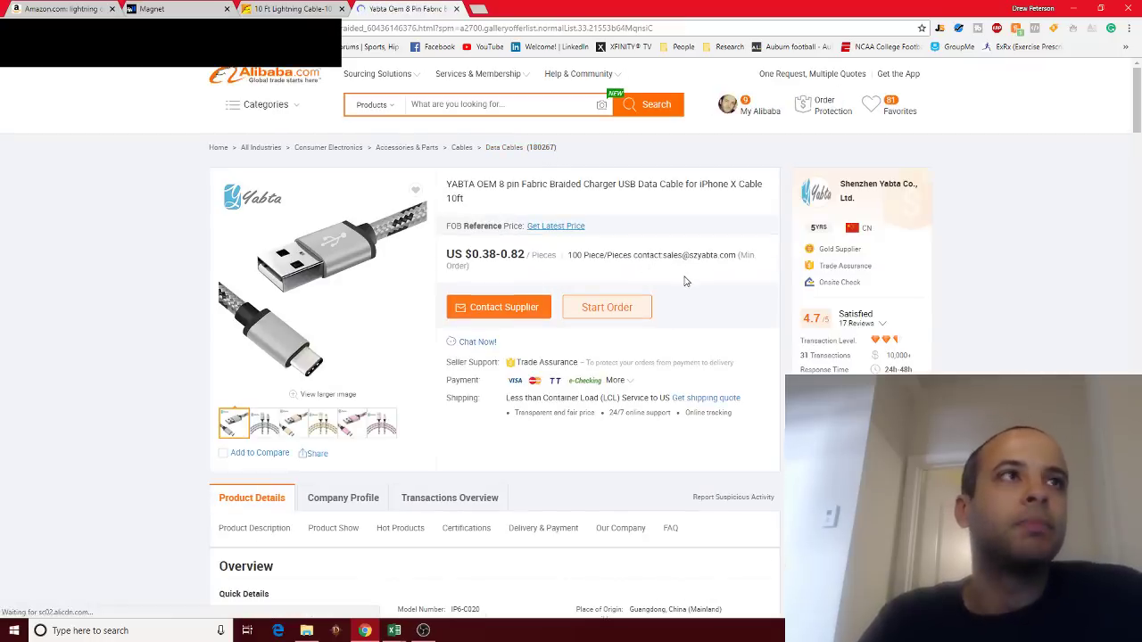
scroll(454, 400, down, 1)
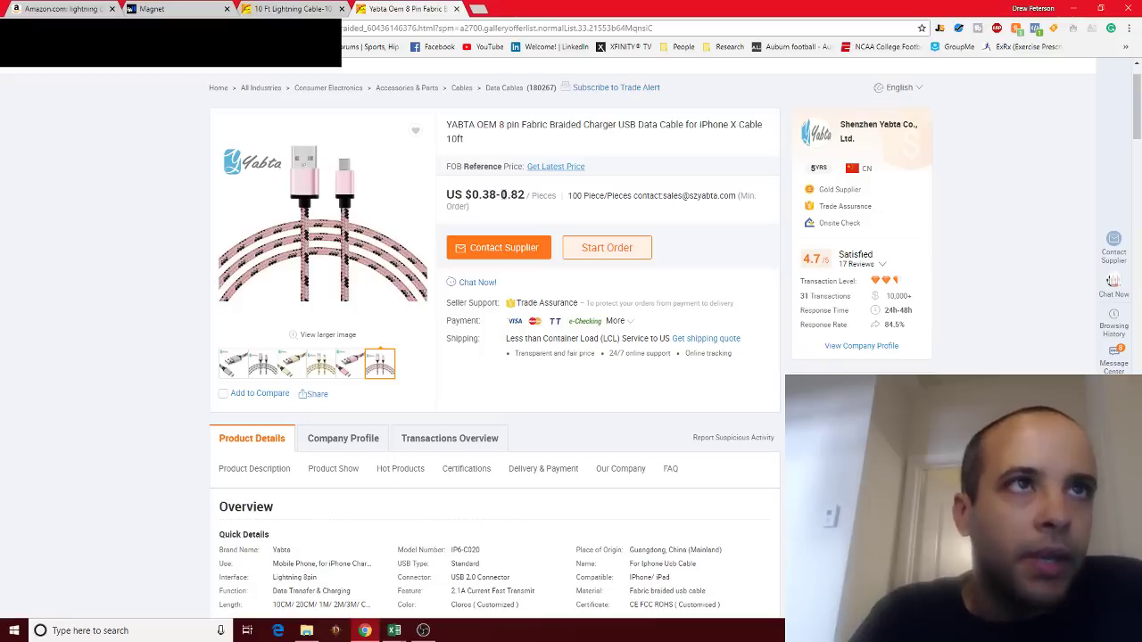
mouse_move(499, 194)
mouse_down()
mouse_move(541, 195)
mouse_move(529, 195)
mouse_up()
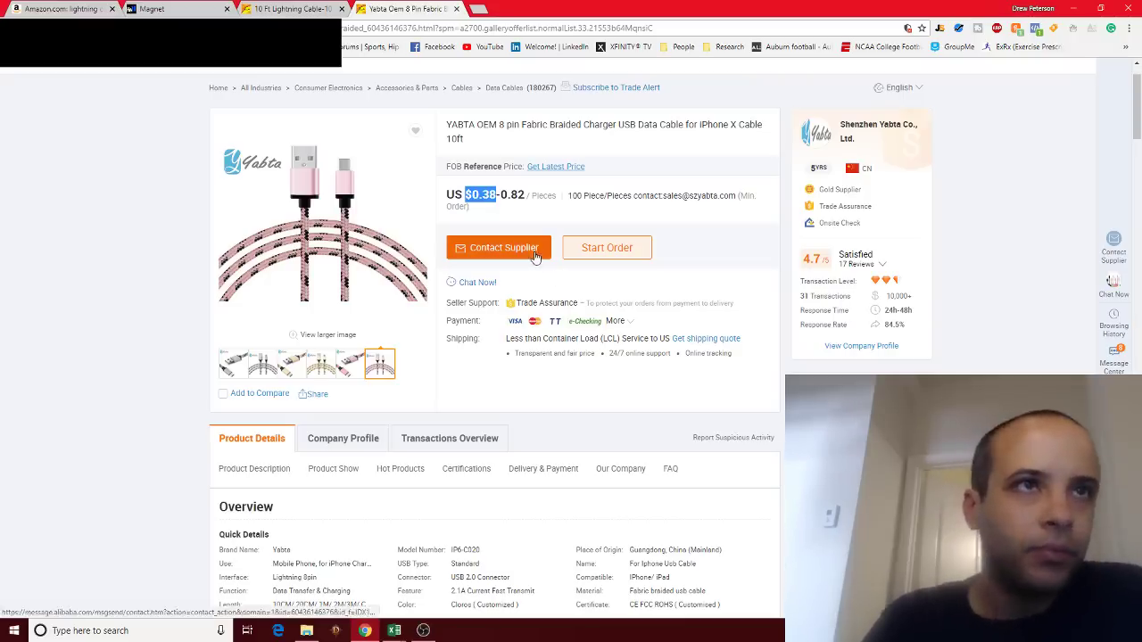
Start the supplier inquiry with the greeting 'Hey There,' and an opening pricing question.
click(499, 248)
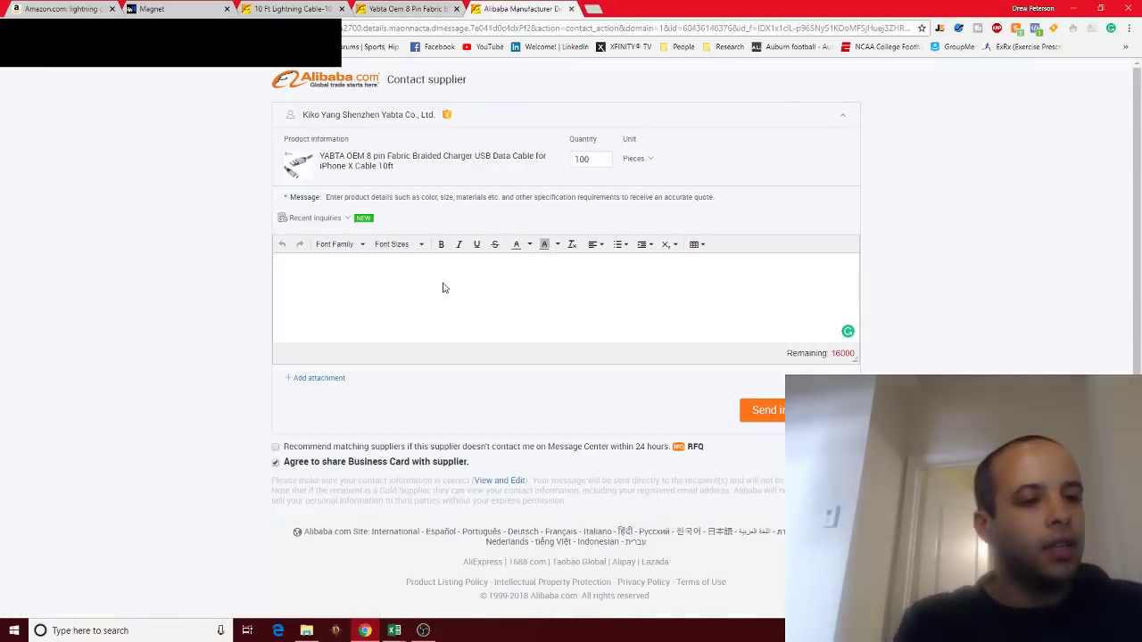
text(He)
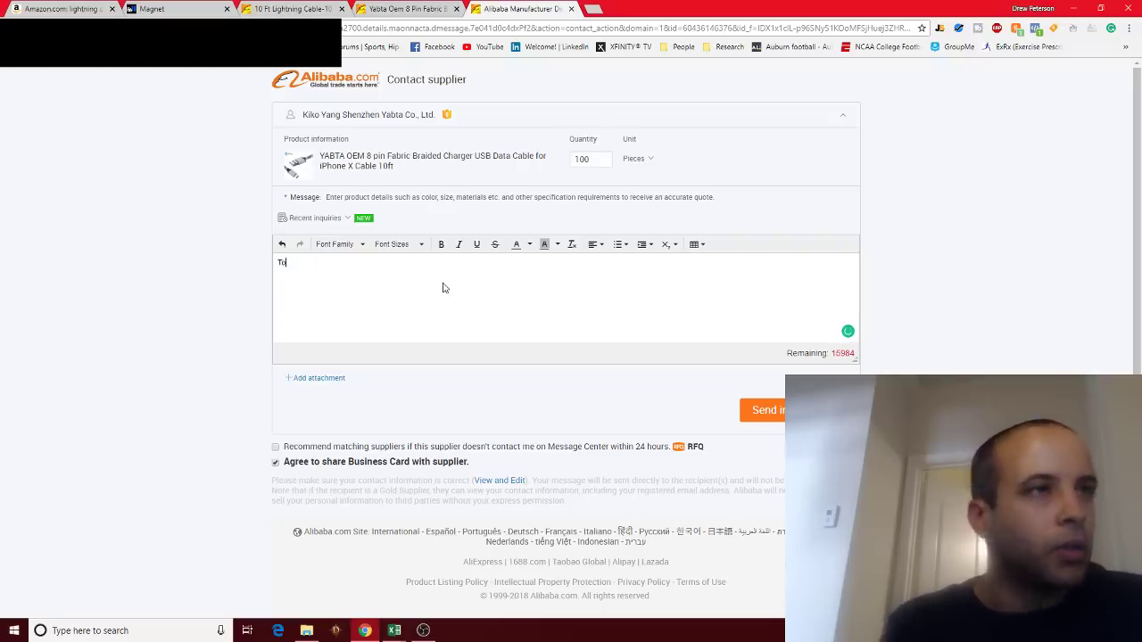
text( Whom)
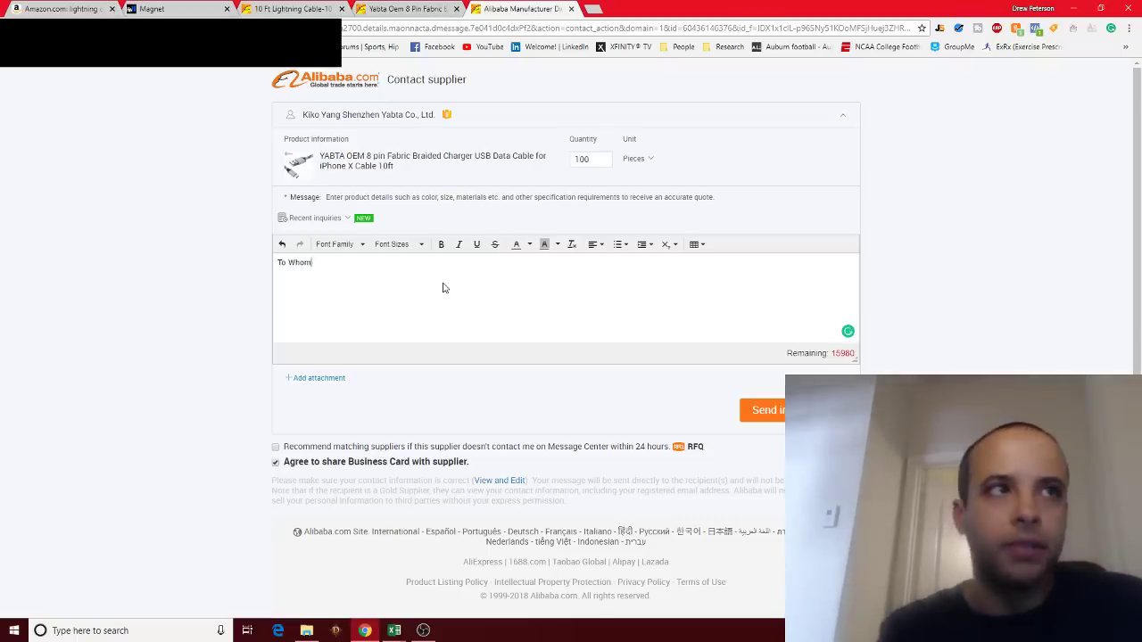
key(ctrl+a)
key(BackSpace)
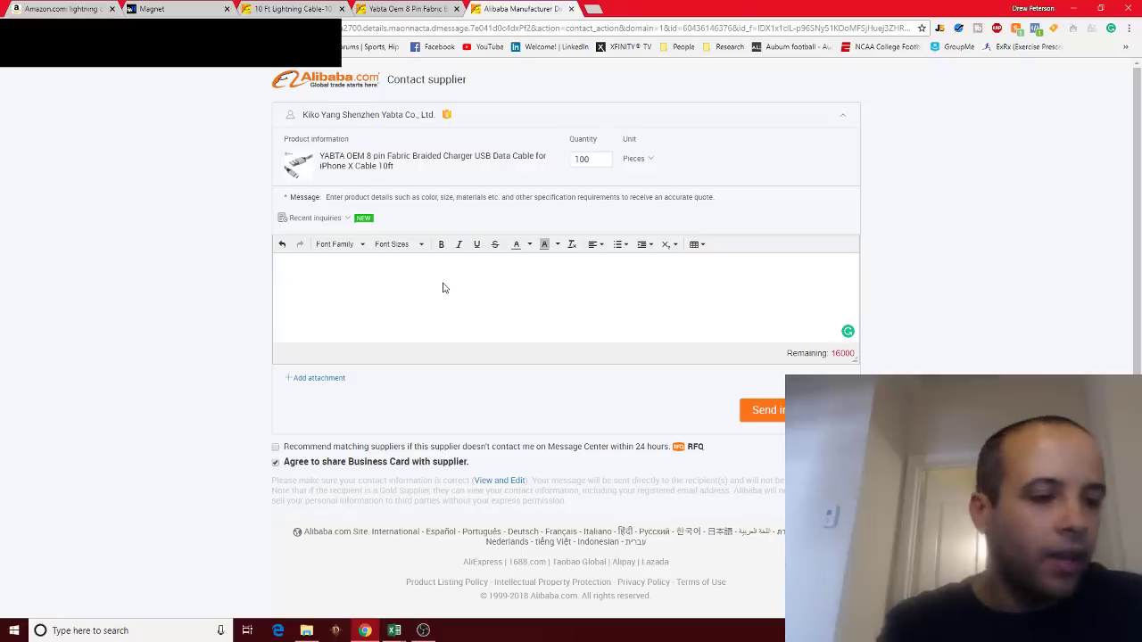
text(Hey There,)
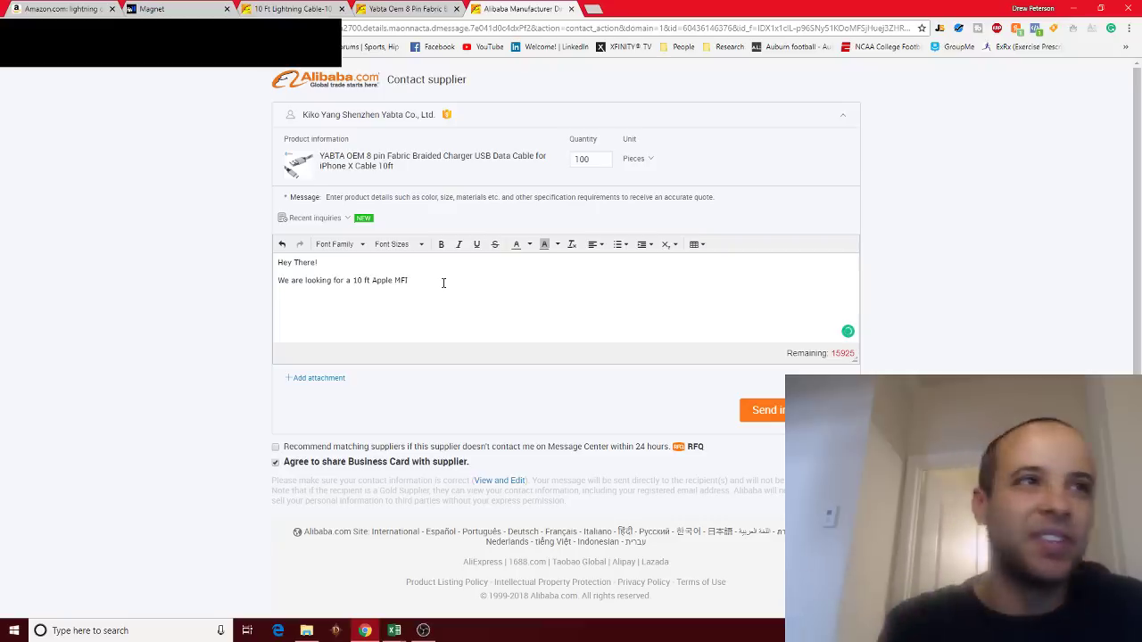
text(certified lightning cable!)
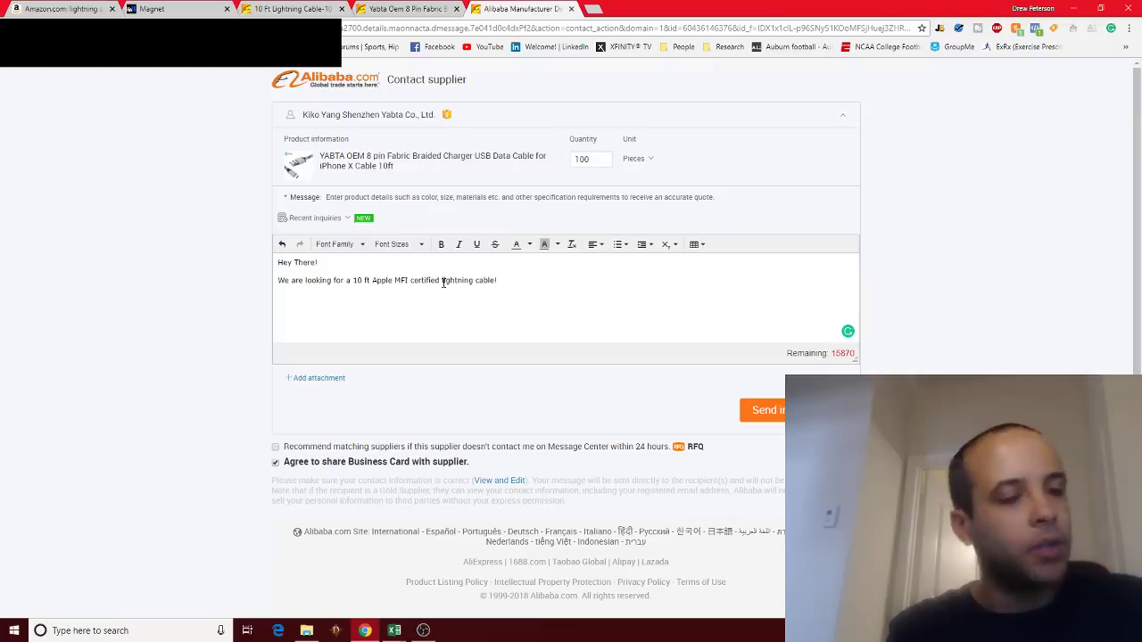
text(Can you quote pric)
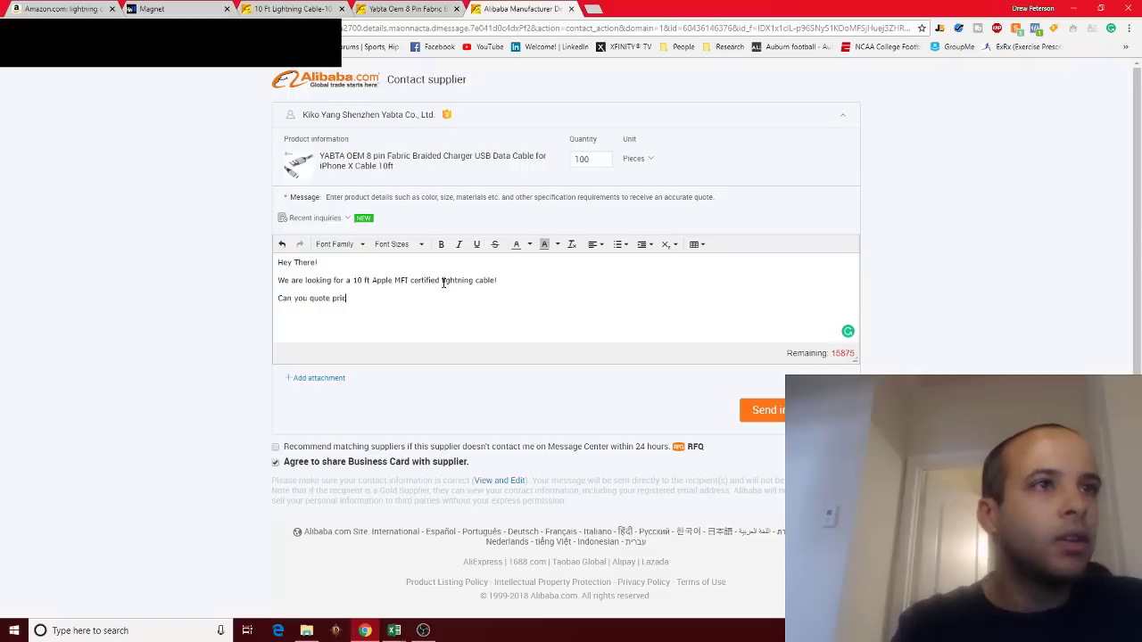
text(ing for:)
key(Return)
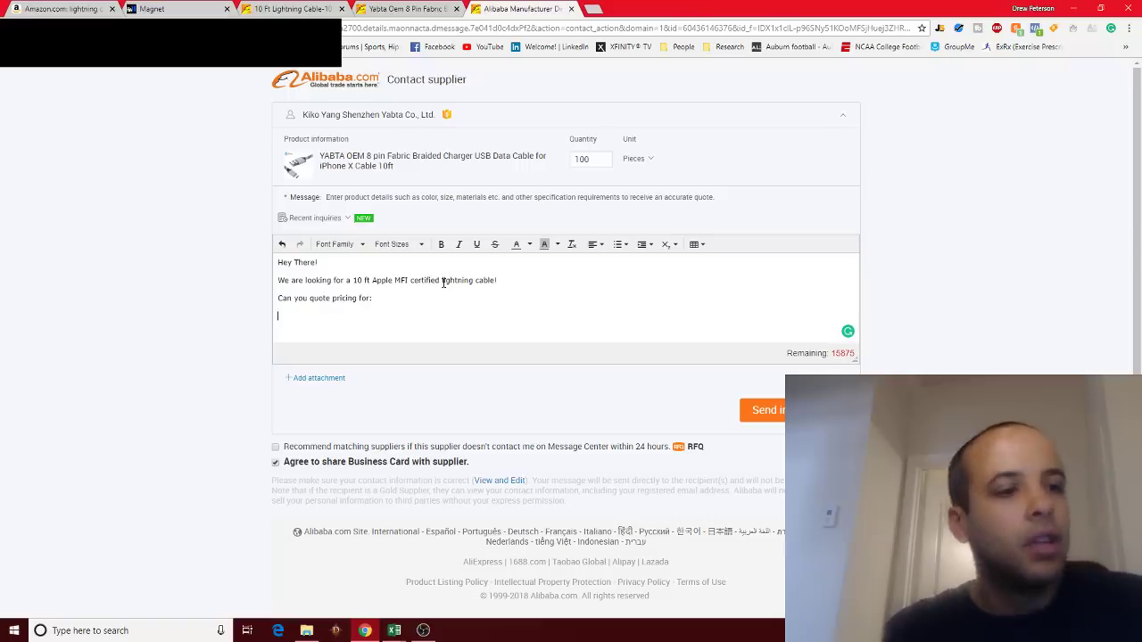
Make question 1 ask for pricing at 100, 500 and 1000 pieces.
text(1))
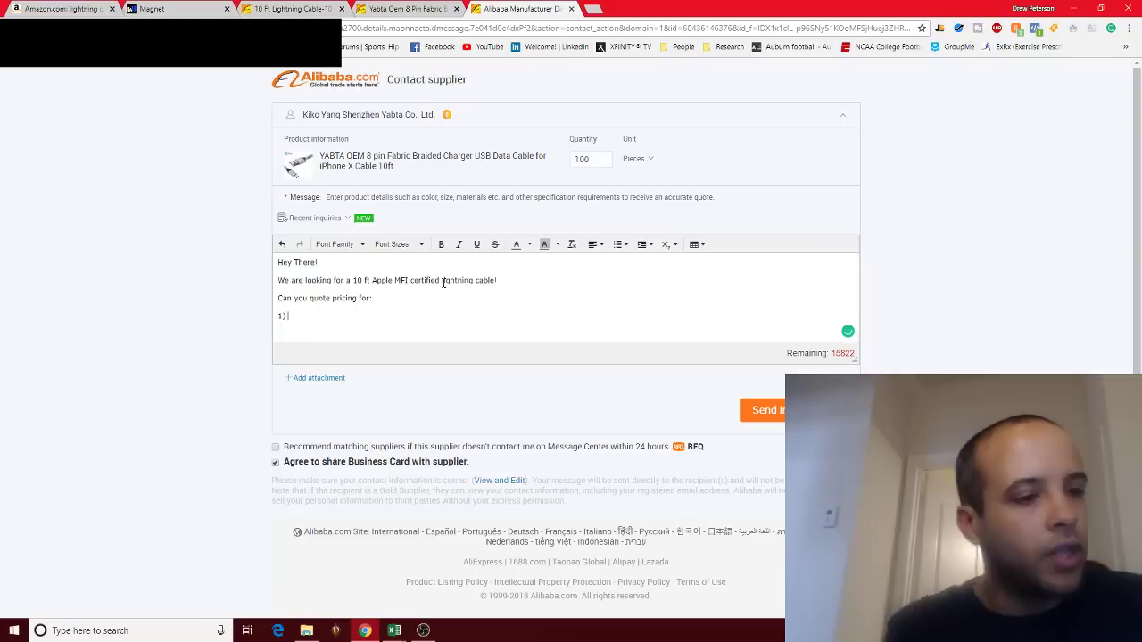
text( 500 MOQ)
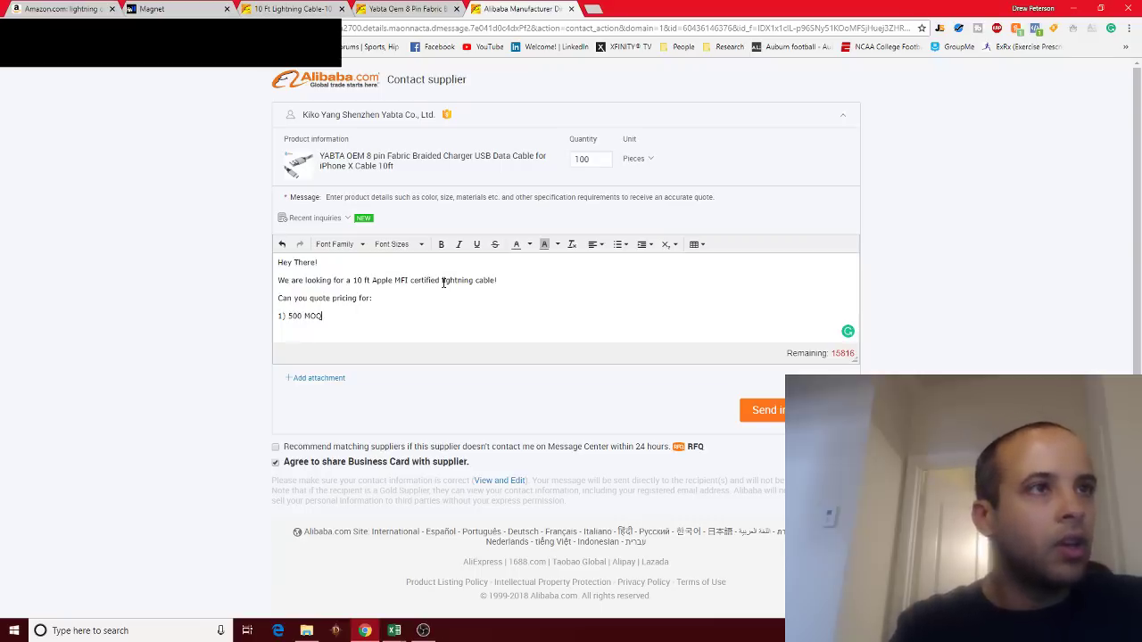
key(Return)
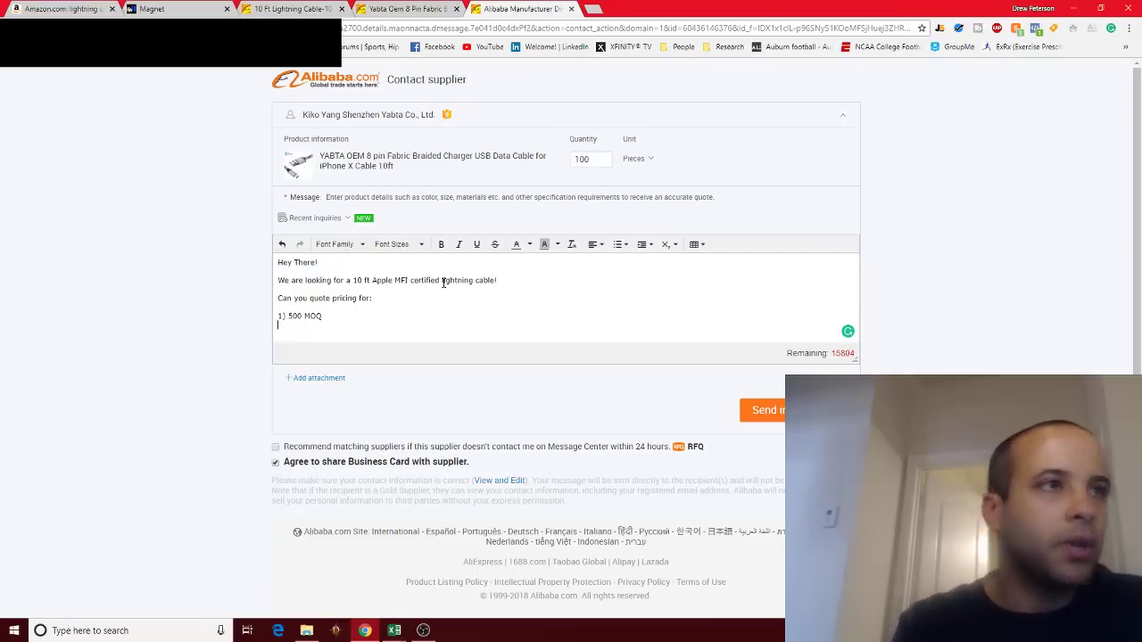
click(288, 315)
text(100,)
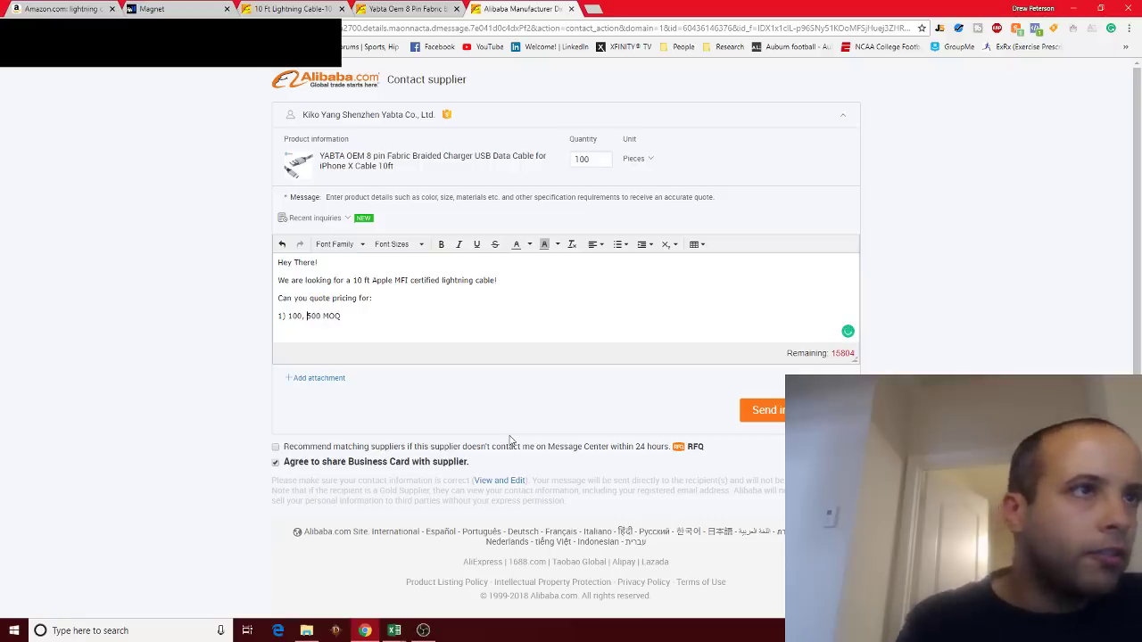
click(323, 316)
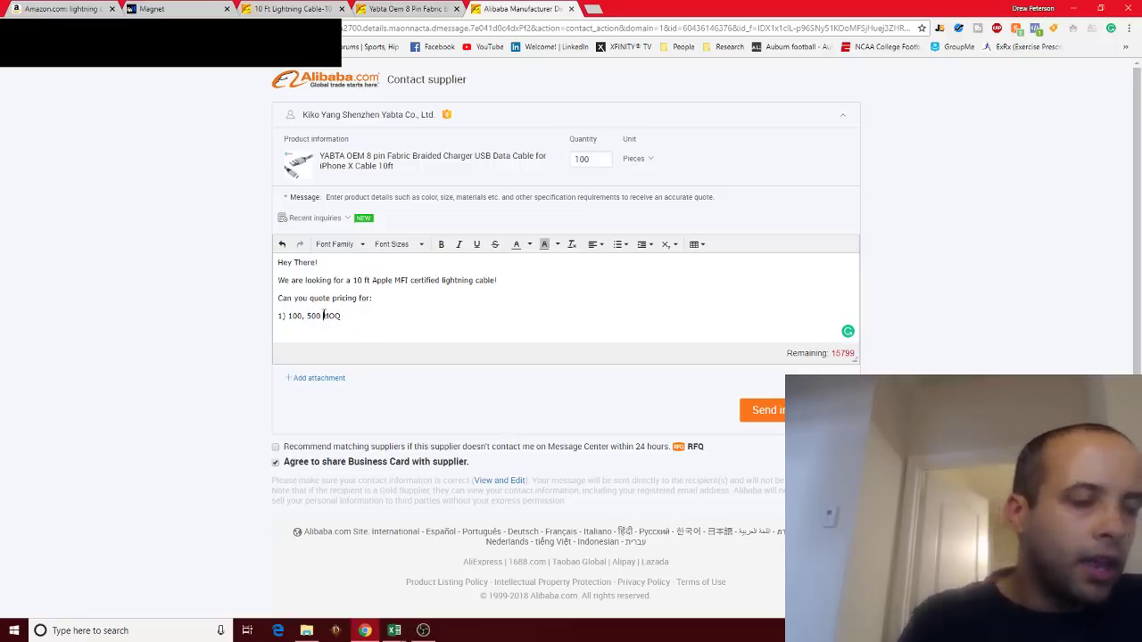
text(and 1000 pc)
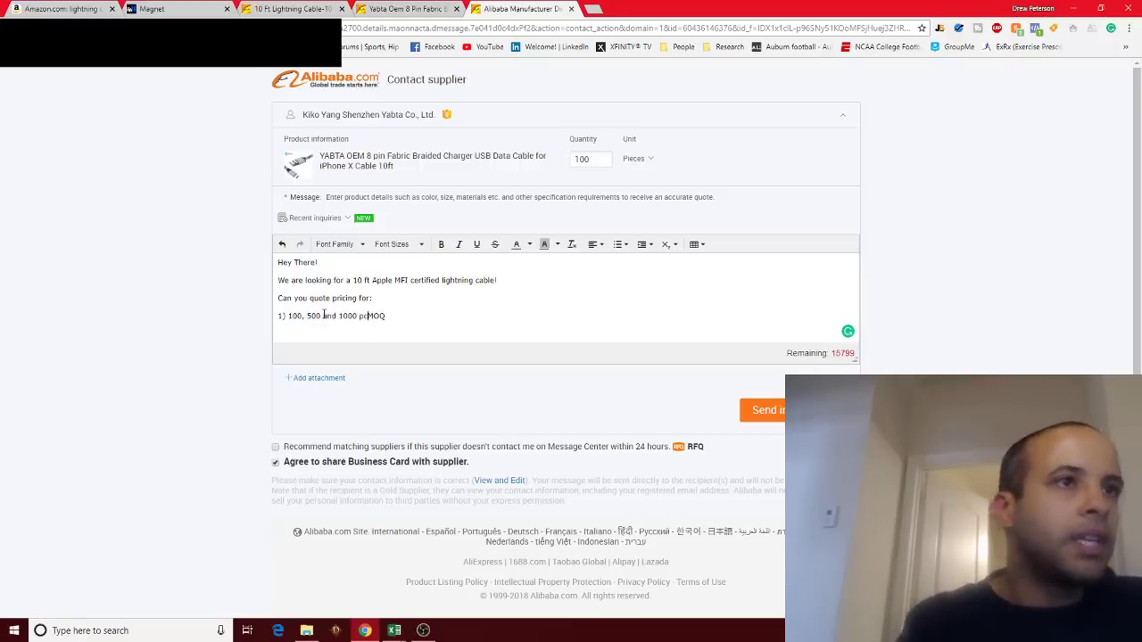
text(s)
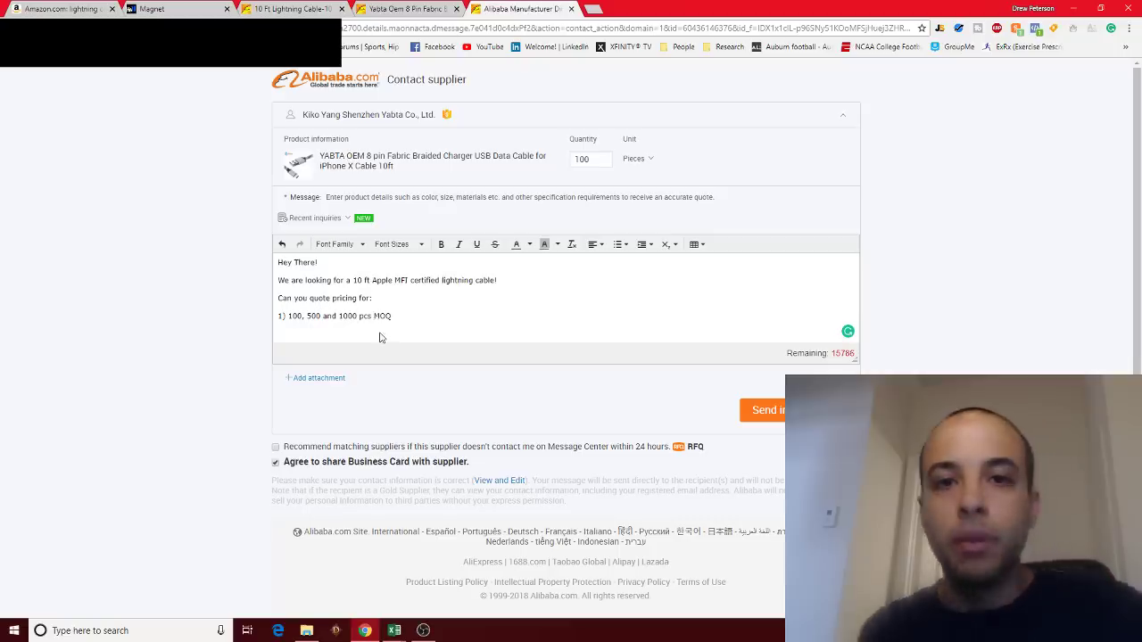
Add questions on customs duties, DDP shipping and custom packaging options.
key(Return)
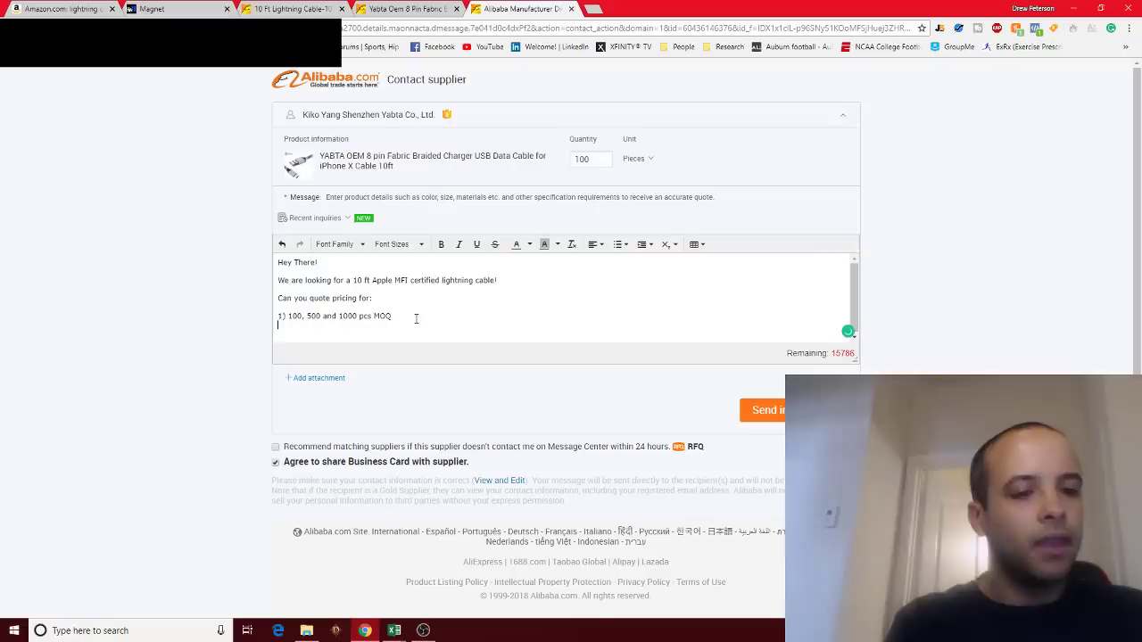
text(2) Customs, Duties, and Taxes)
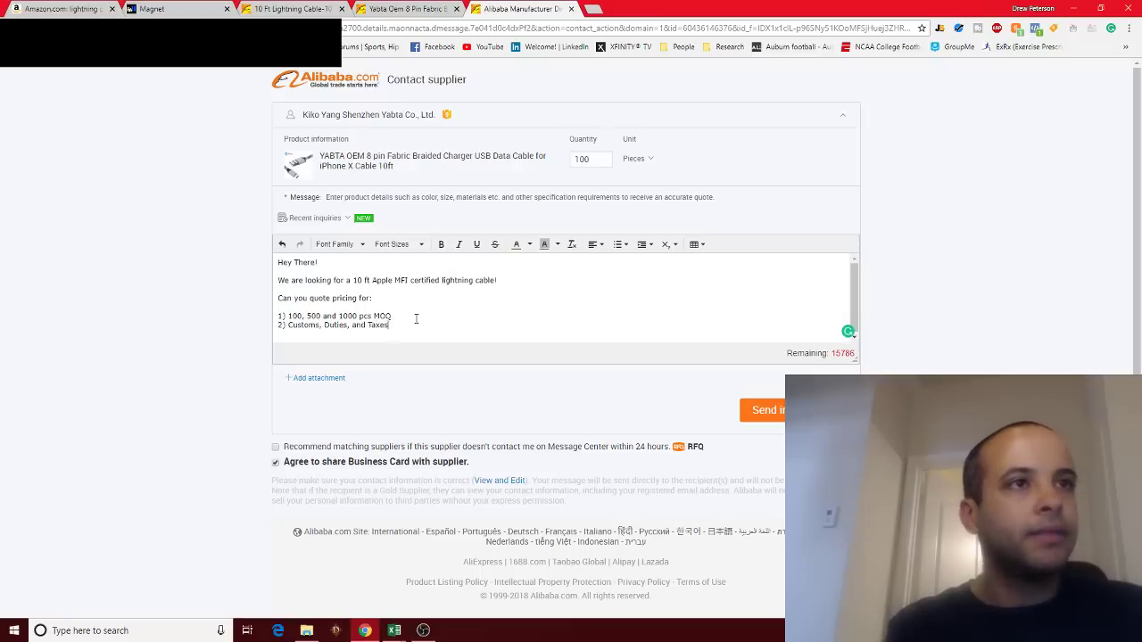
key(Return)
text(3) Do you s)
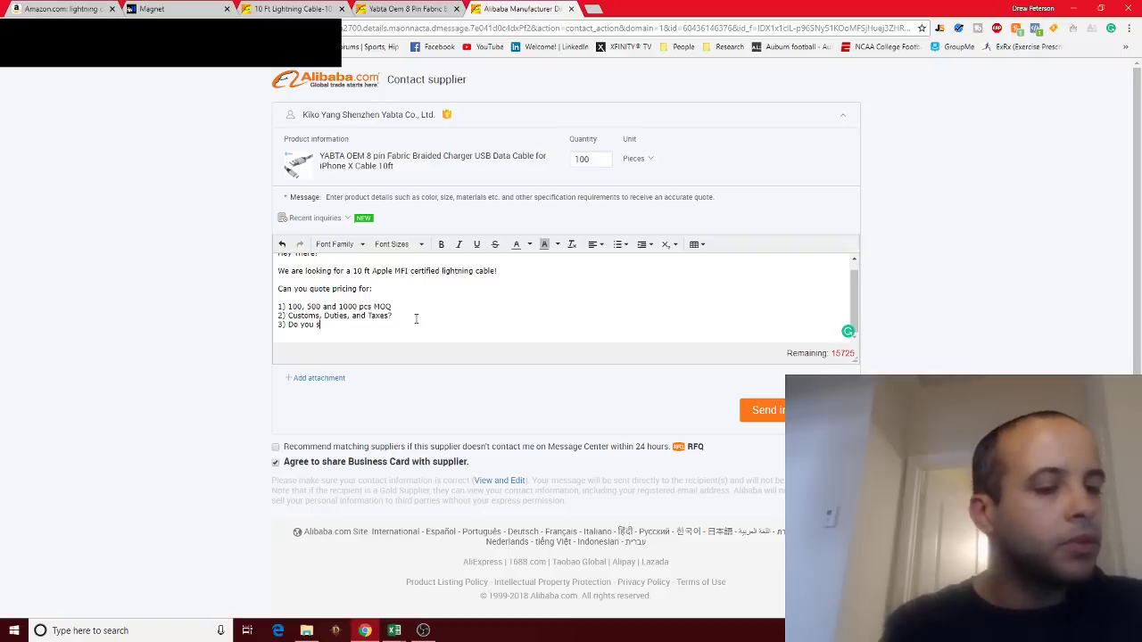
text( u)
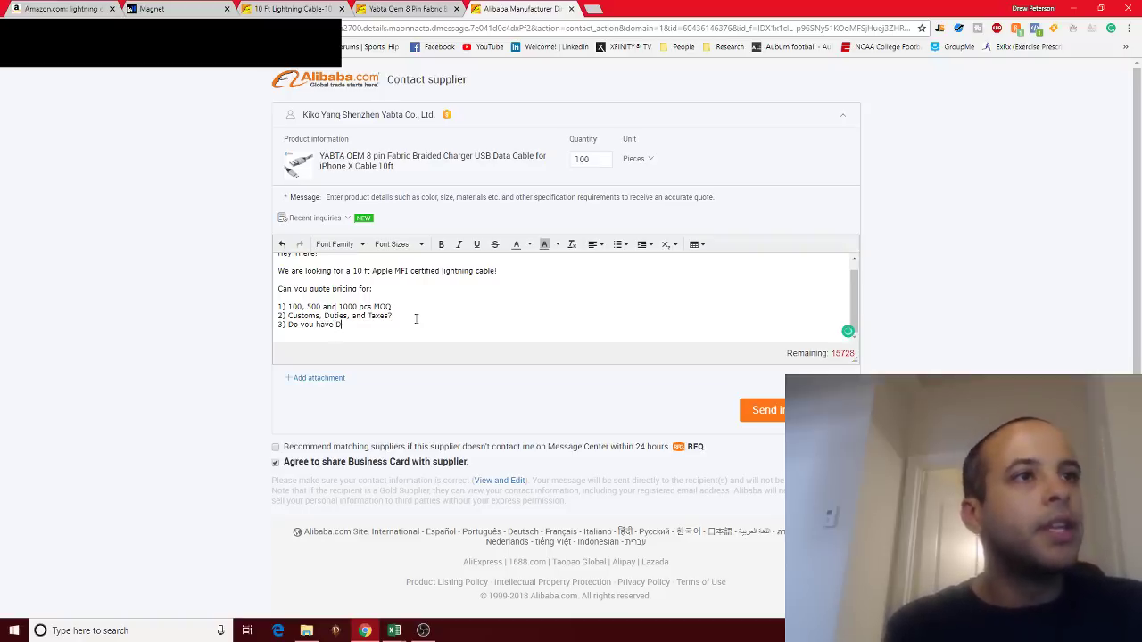
text(hipping?)
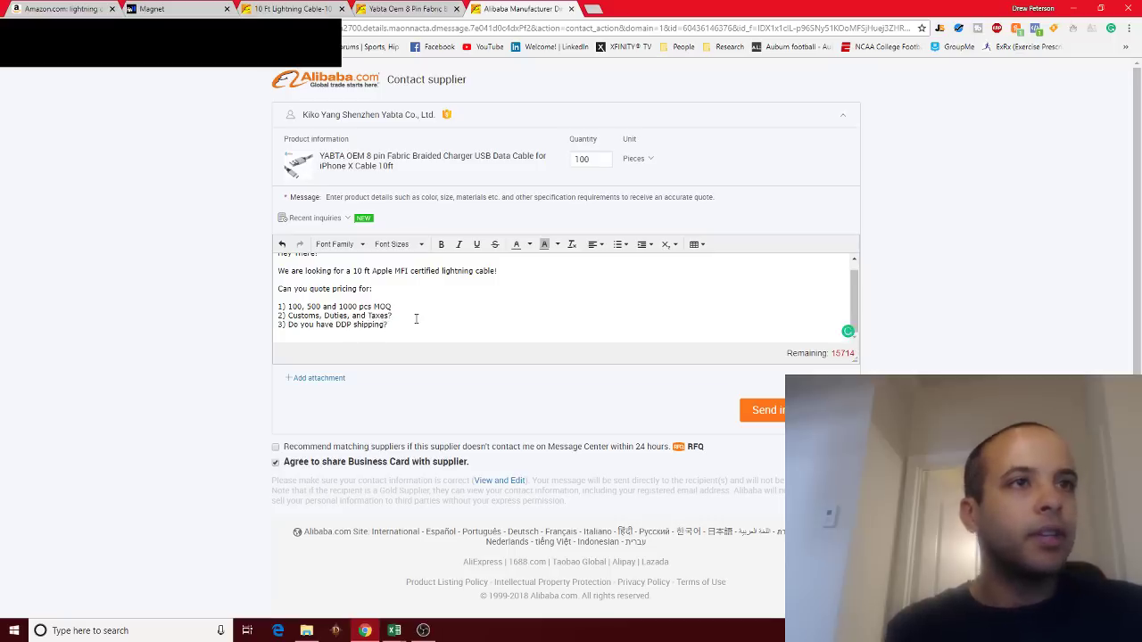
key(Return)
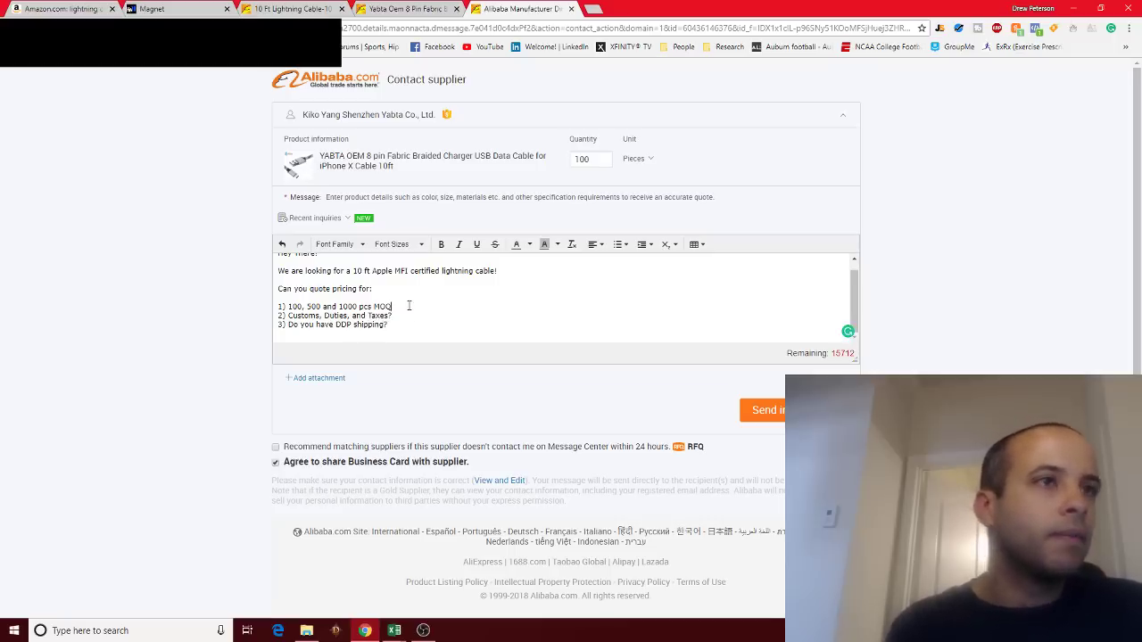
scroll(389, 321, down, 1)
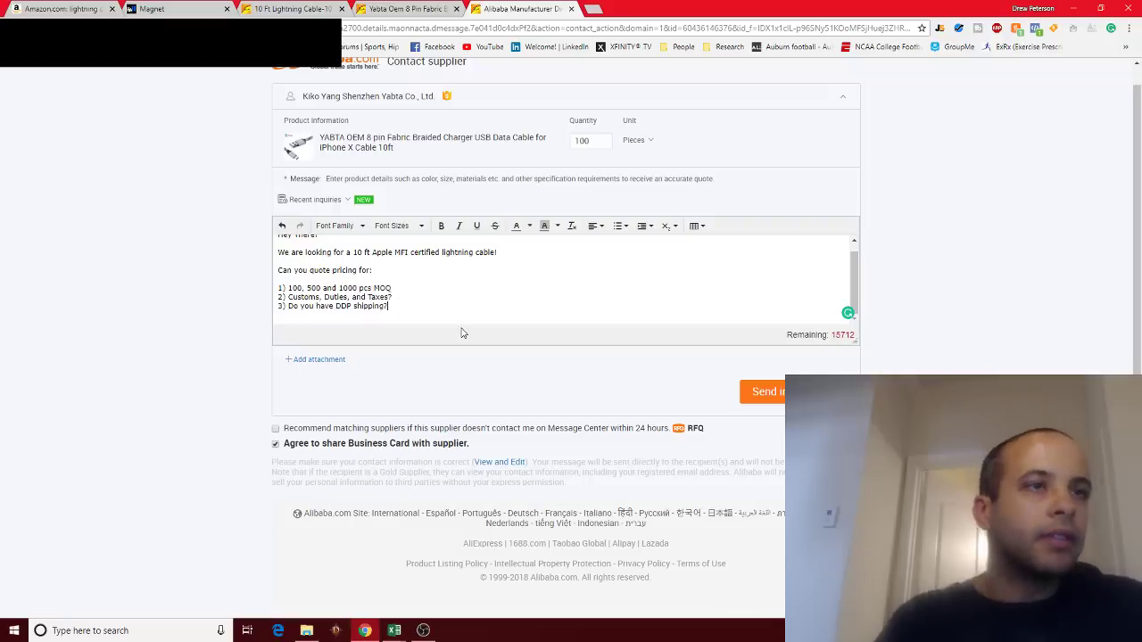
key(Return)
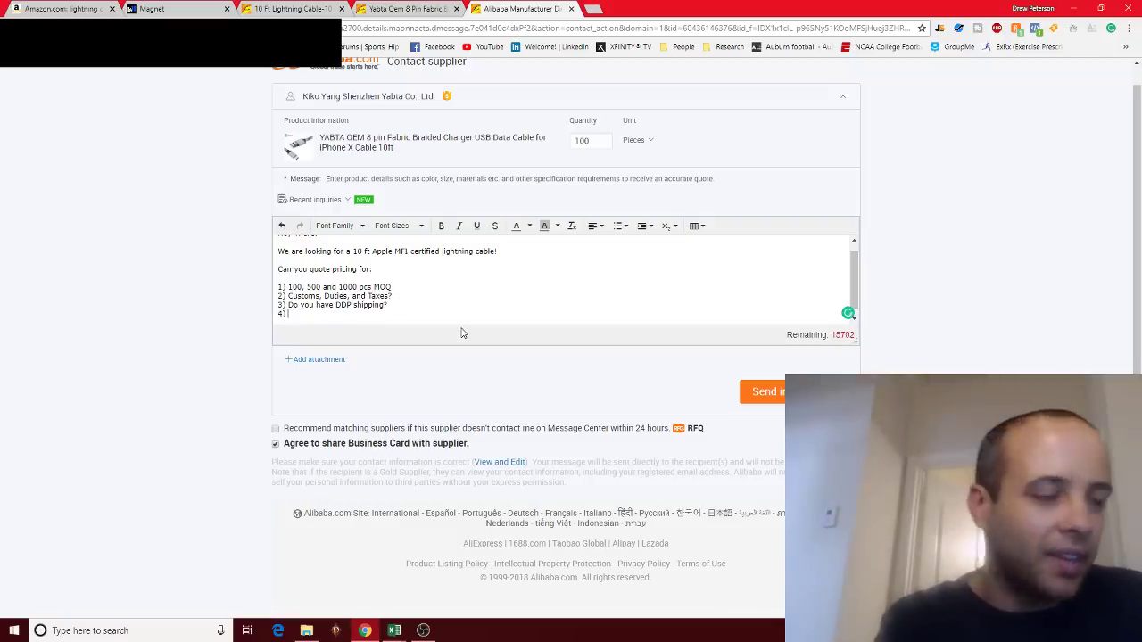
text(Do you )
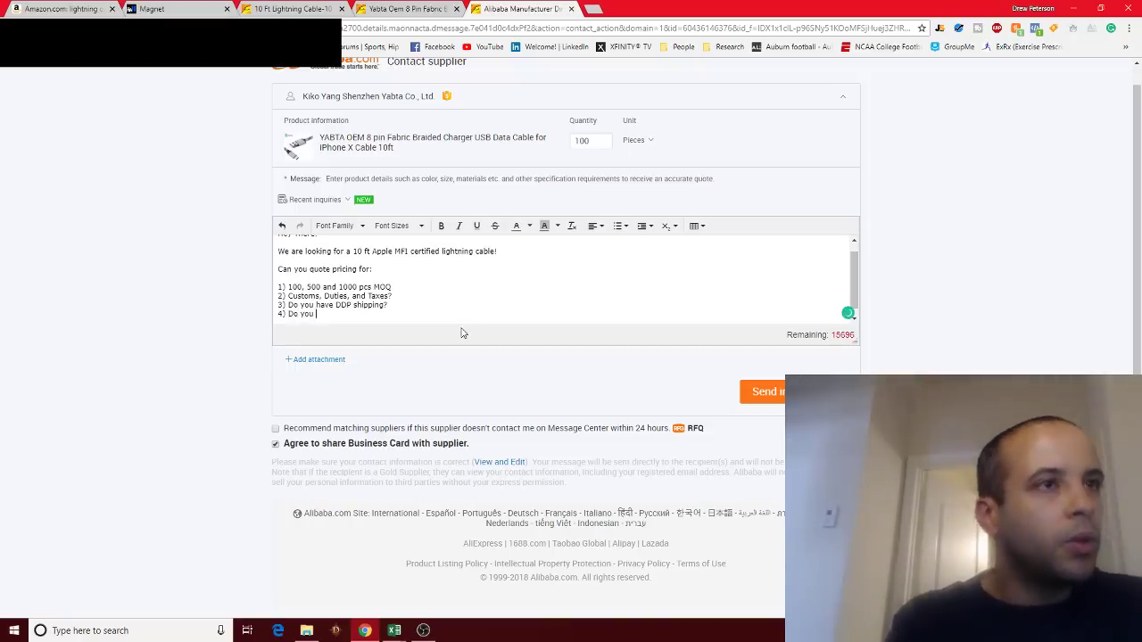
text(have custom pac)
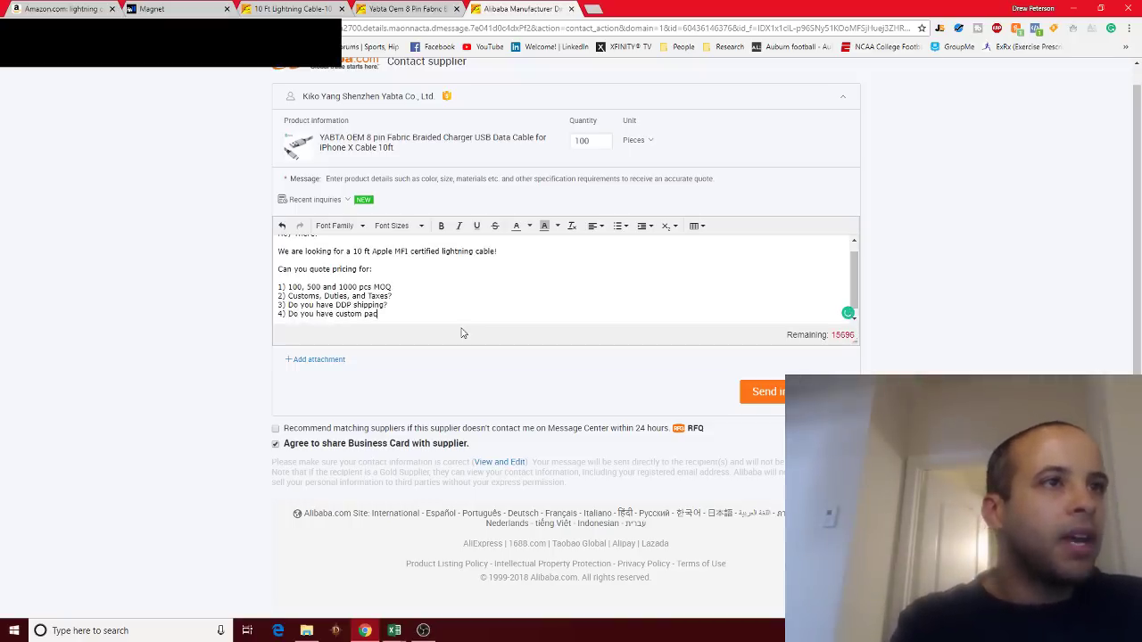
text(kaging options?)
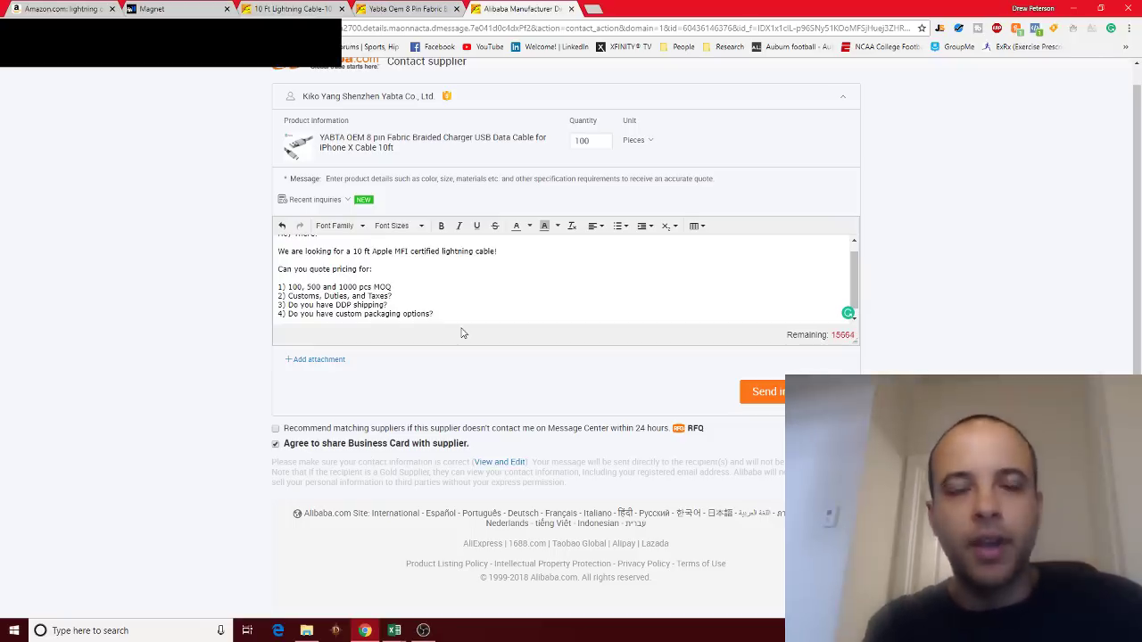
Close the inquiry with 'Thanks for your time!' and a 'Best regards' sign-off from Drew.
key(Return)
key(Return)
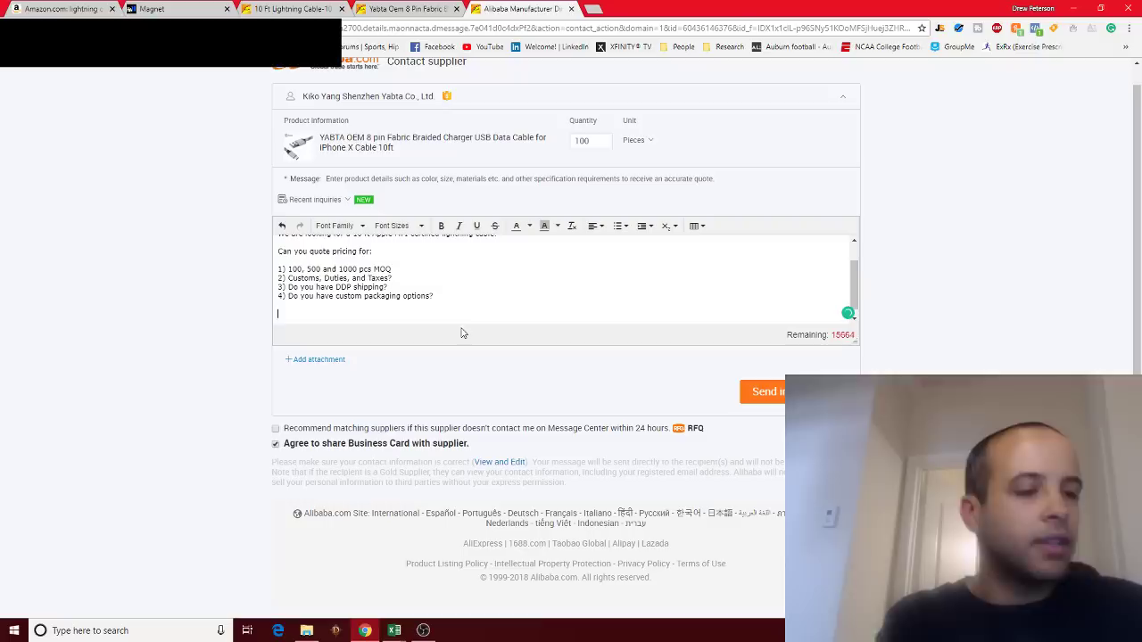
text(Thanks for your time!)
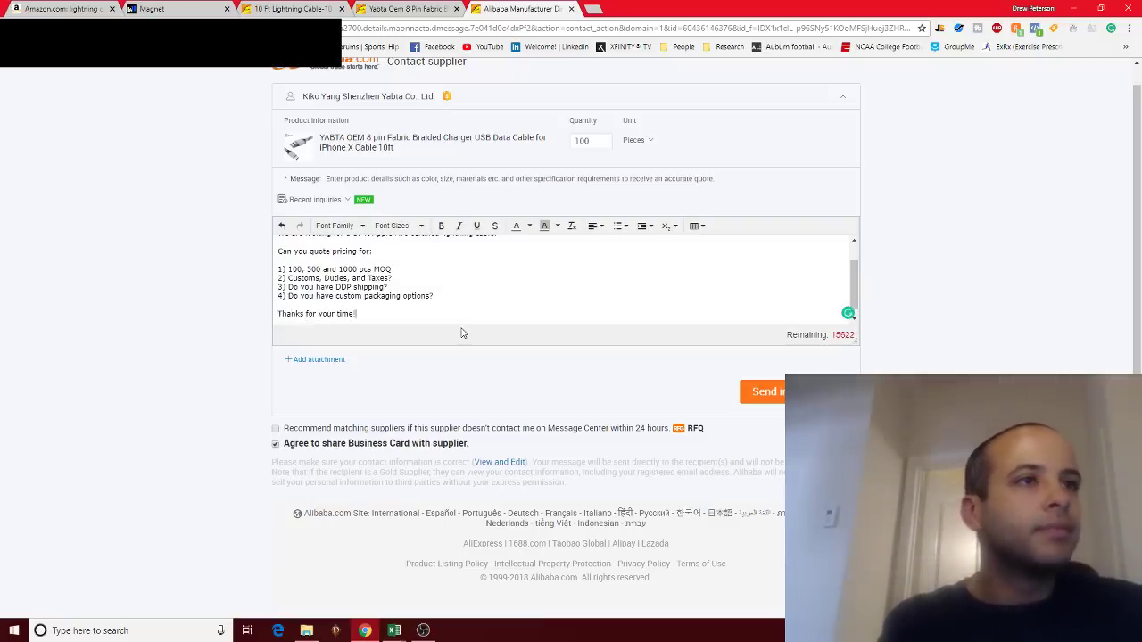
key(Return)
key(Return)
text(Best regards,)
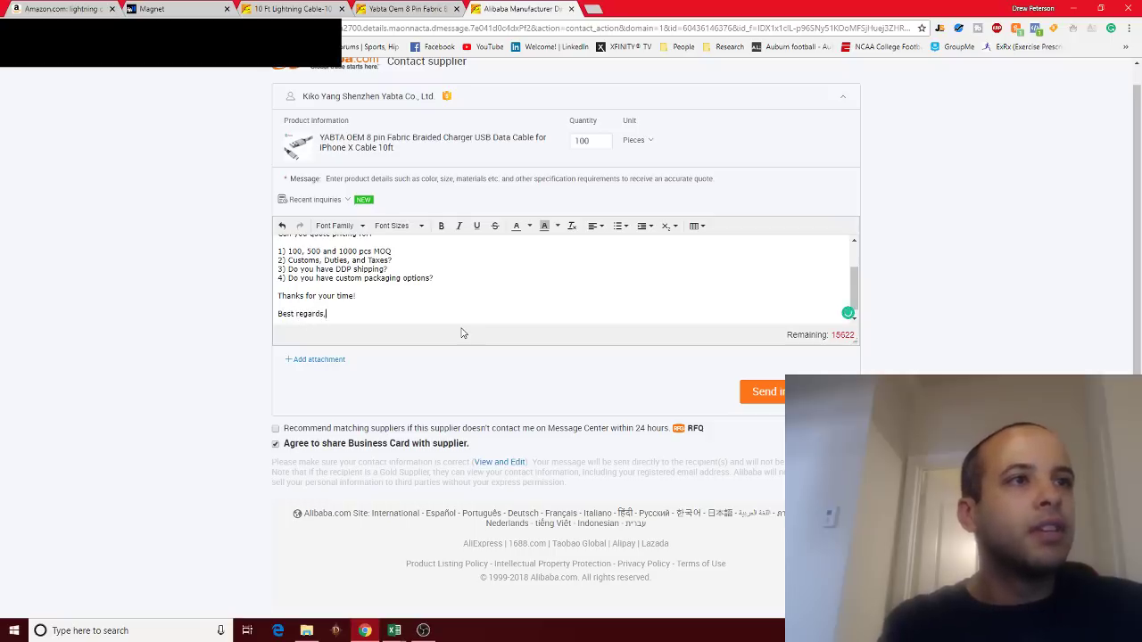
key(Return)
key(Return)
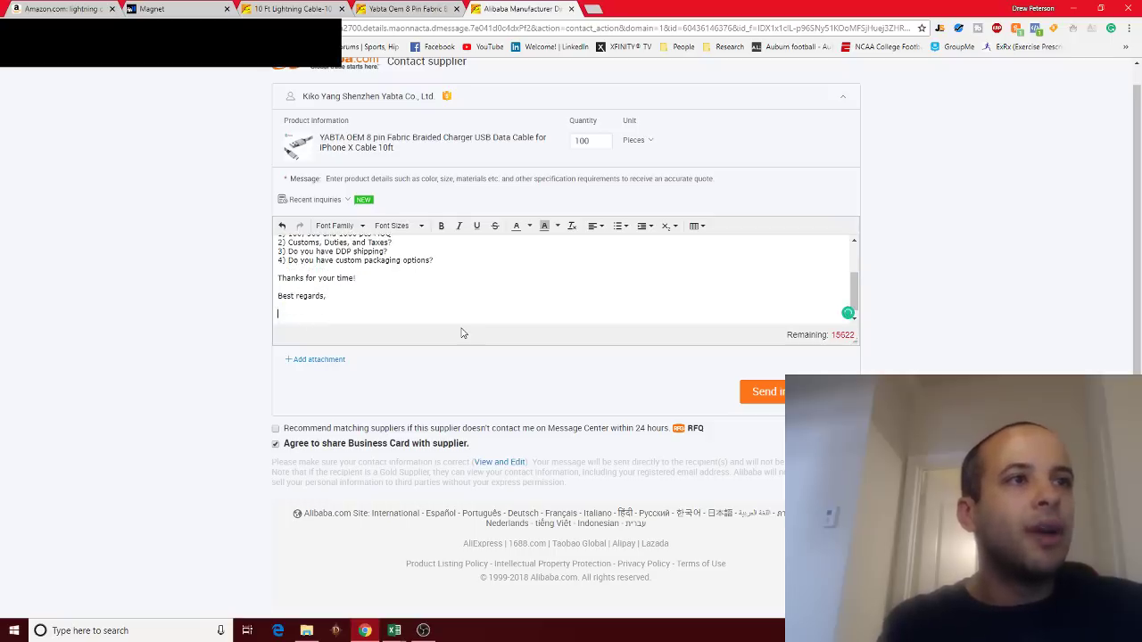
text(Drew)
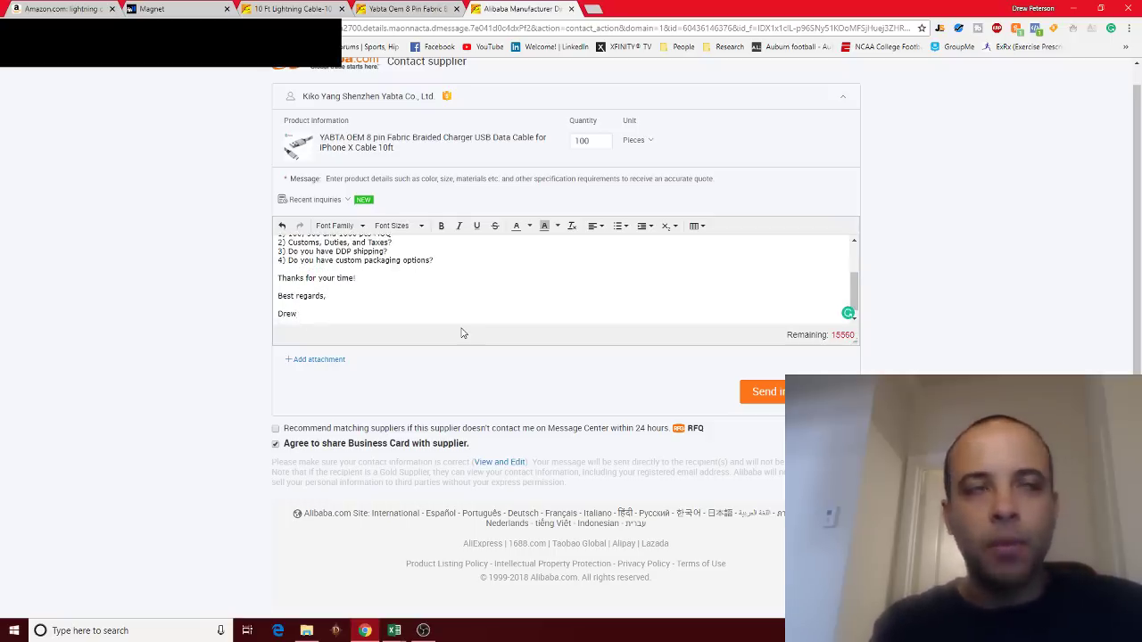
Add 'Nice day!' on its own line below the greeting.
scroll(469, 280, up, 3)
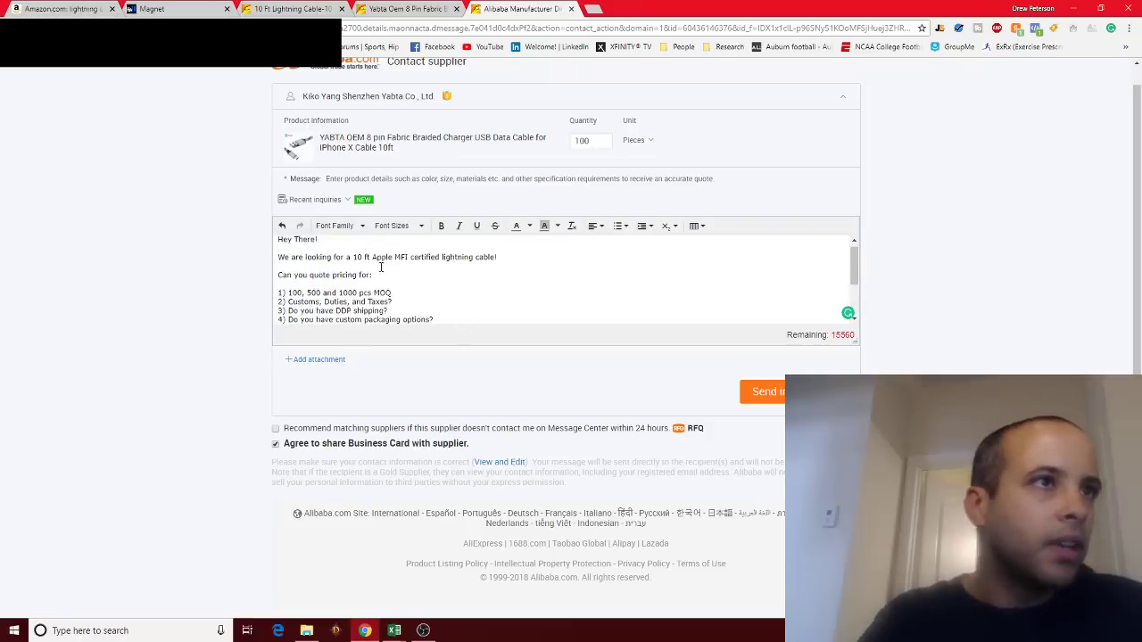
click(362, 248)
key(Return)
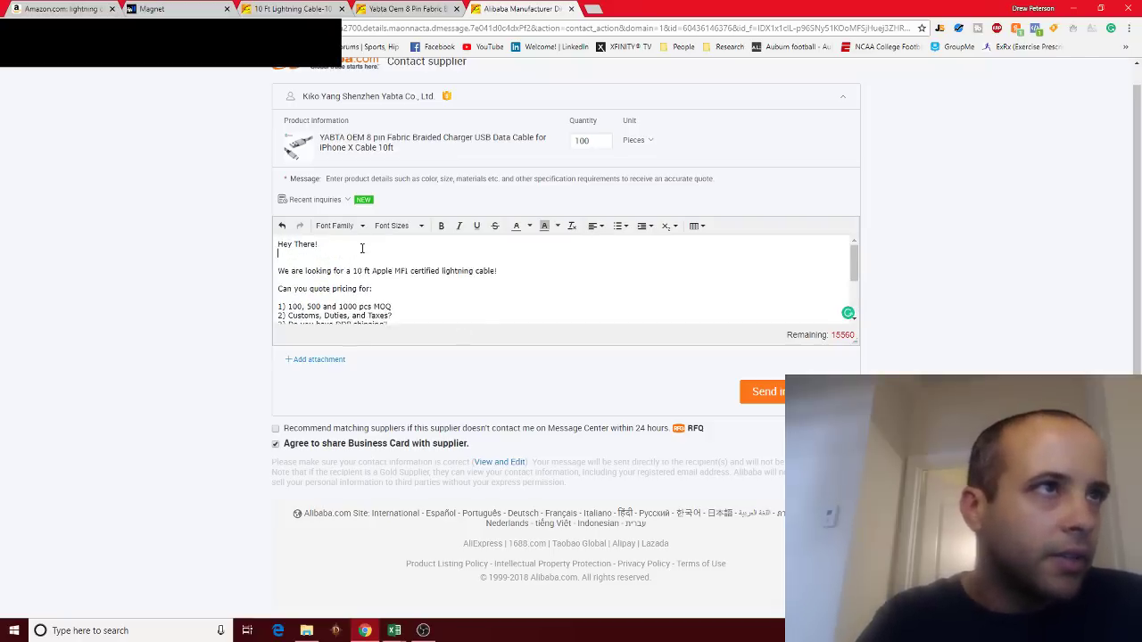
key(Return)
text(Nice day)
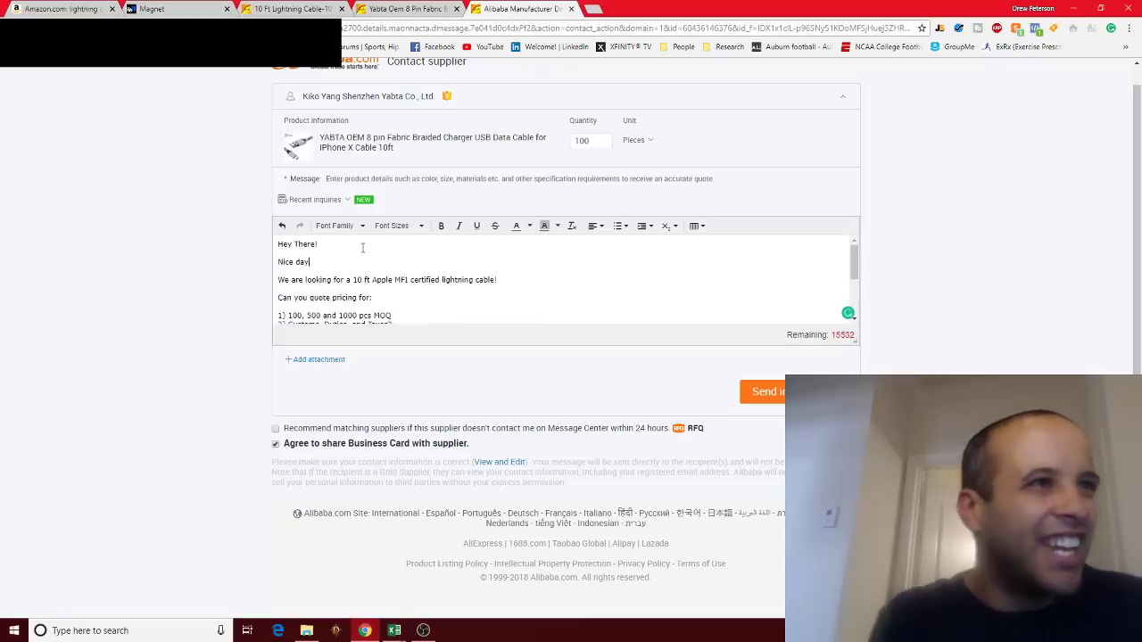
text(!)
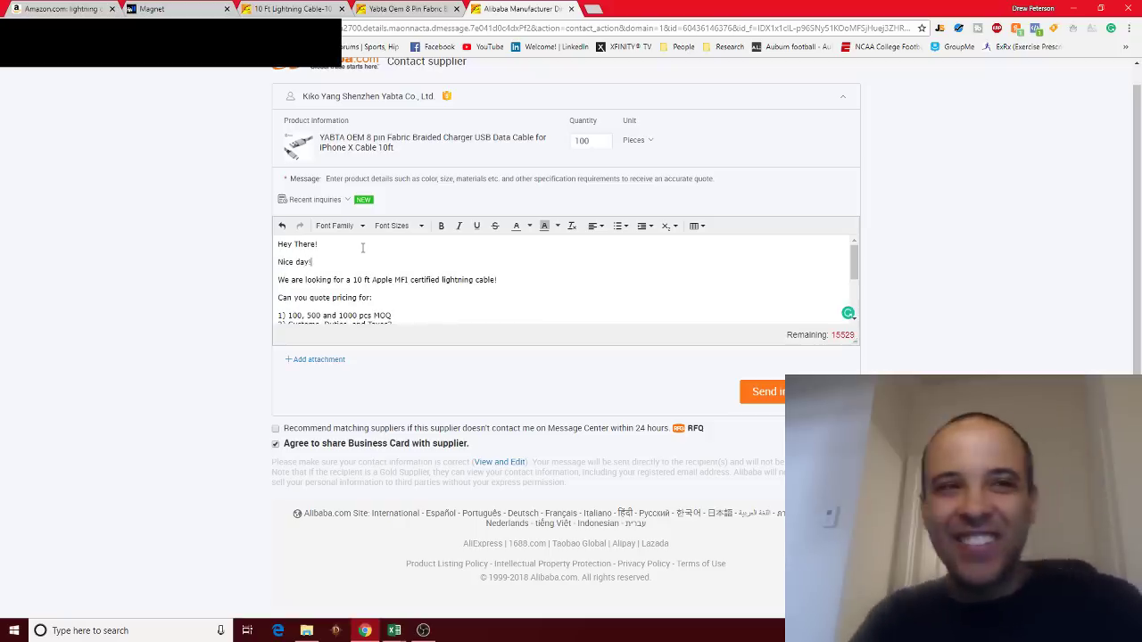
scroll(420, 294, up, 1)
scroll(451, 295, down, 1)
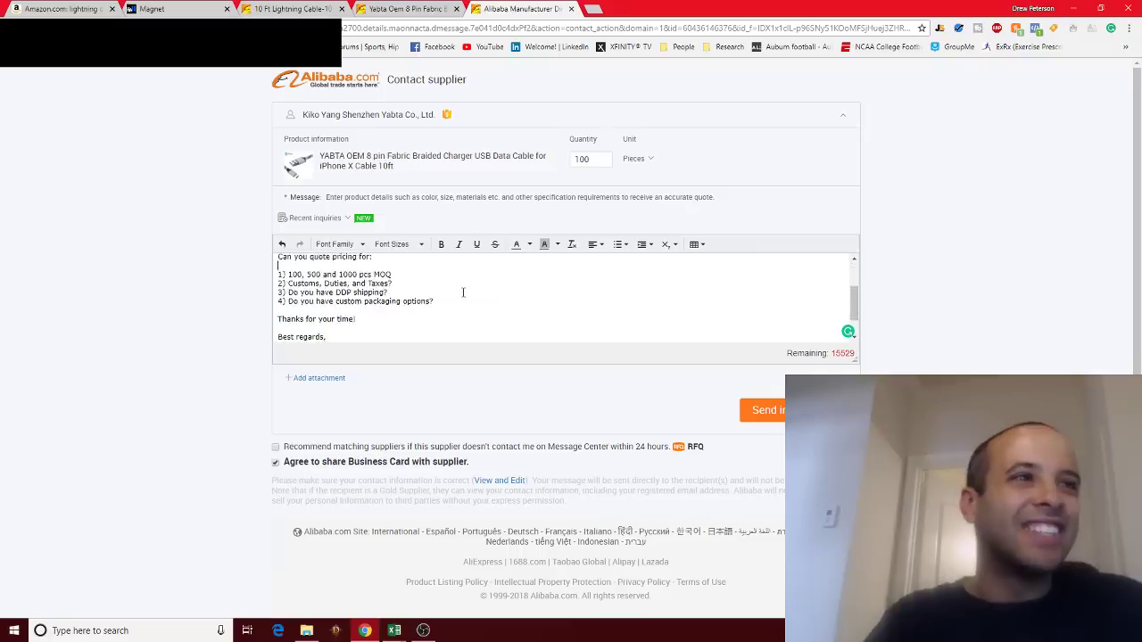
scroll(463, 293, down, 1)
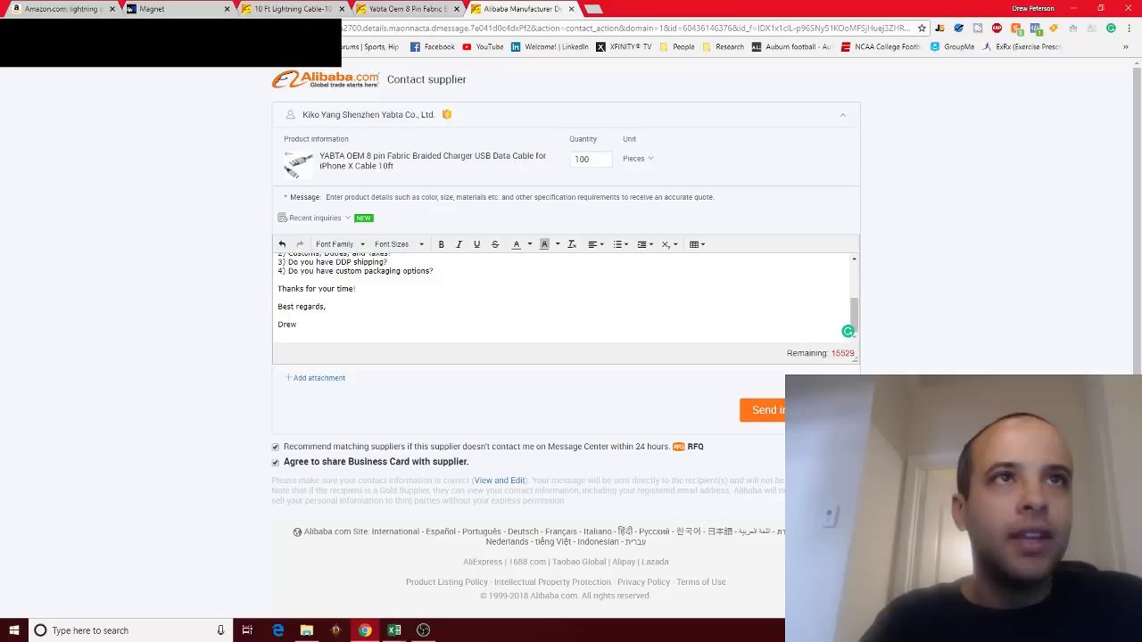
Send the YABTA inquiry and review the confirmation and offered RFQ form.
click(780, 410)
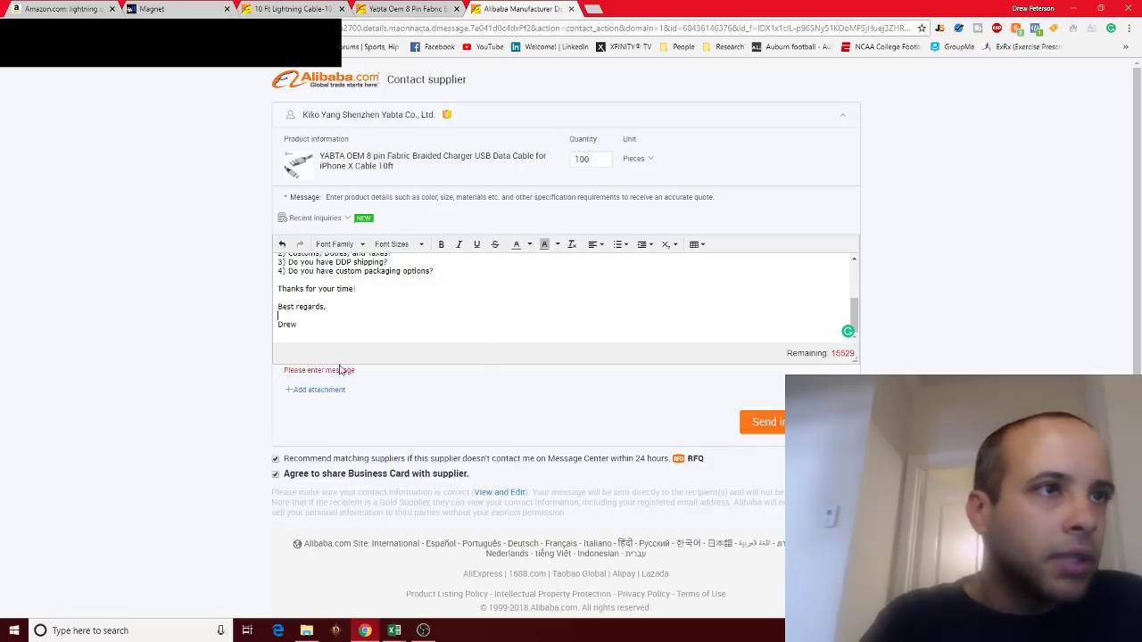
scroll(404, 265, down, 1)
scroll(407, 288, up, 1)
scroll(409, 290, up, 2)
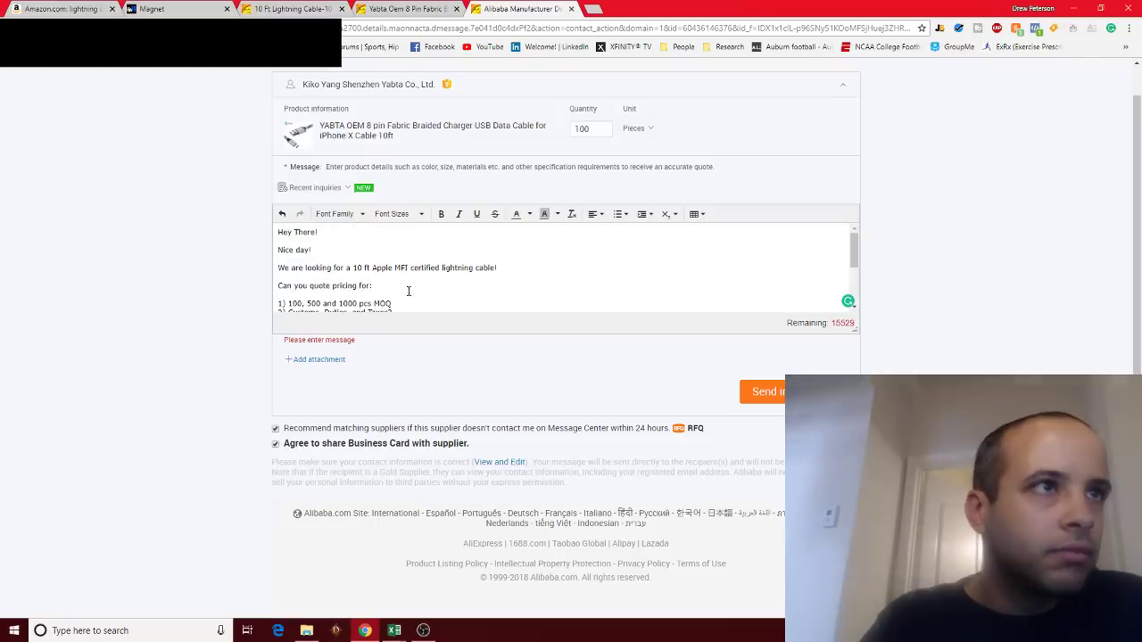
scroll(523, 281, down, 2)
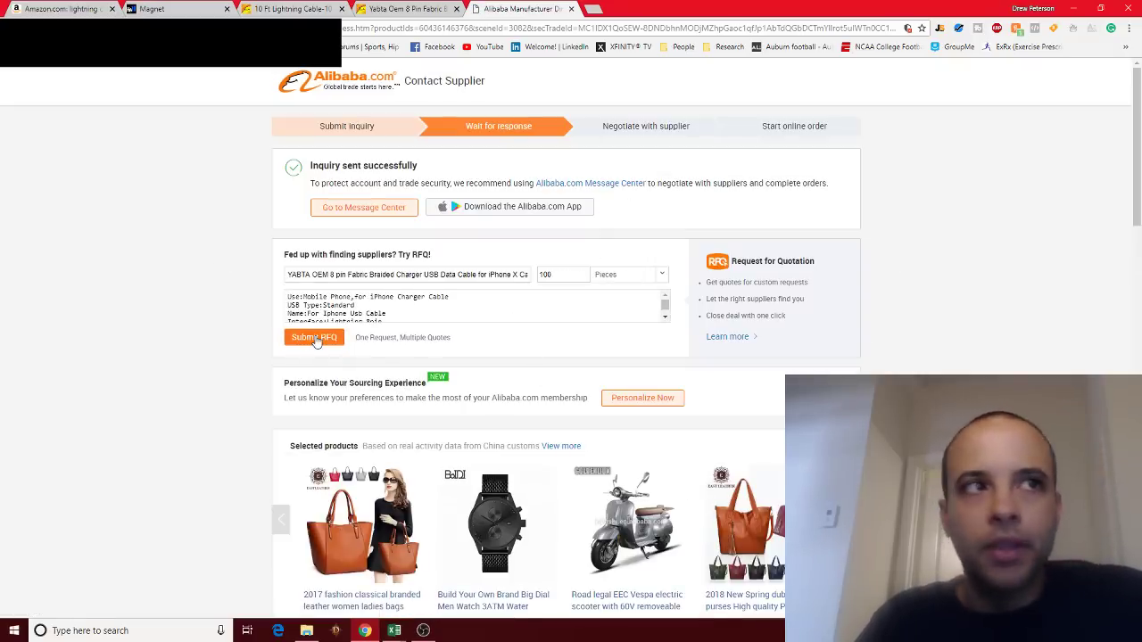
Submit the prefilled RFQ for 100 pieces of the YABTA 10 ft braided cable.
click(316, 338)
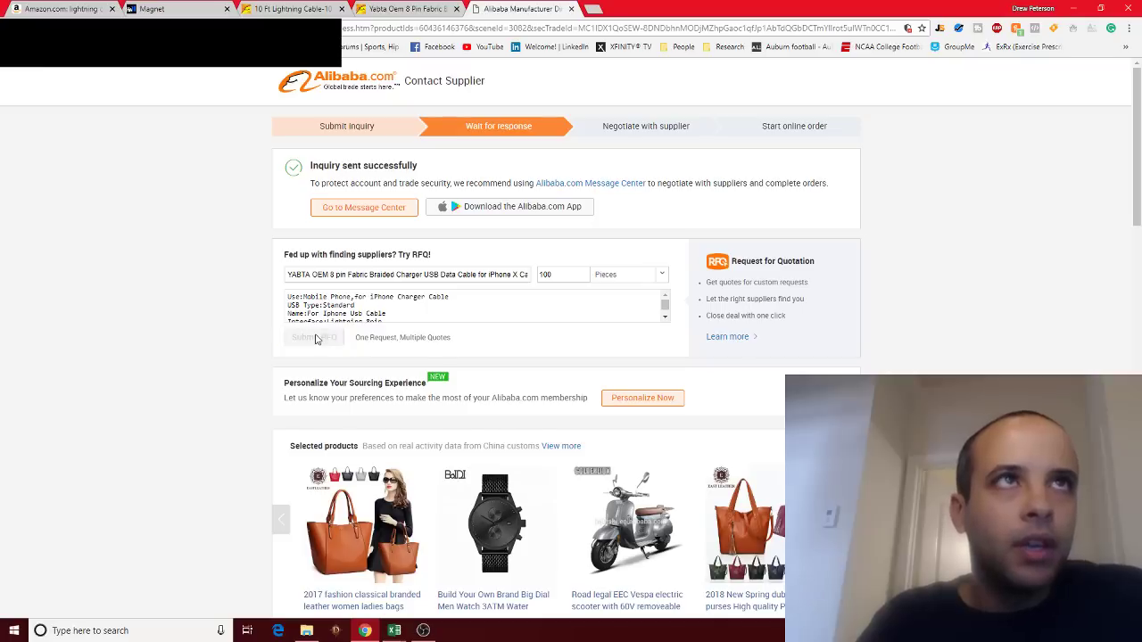